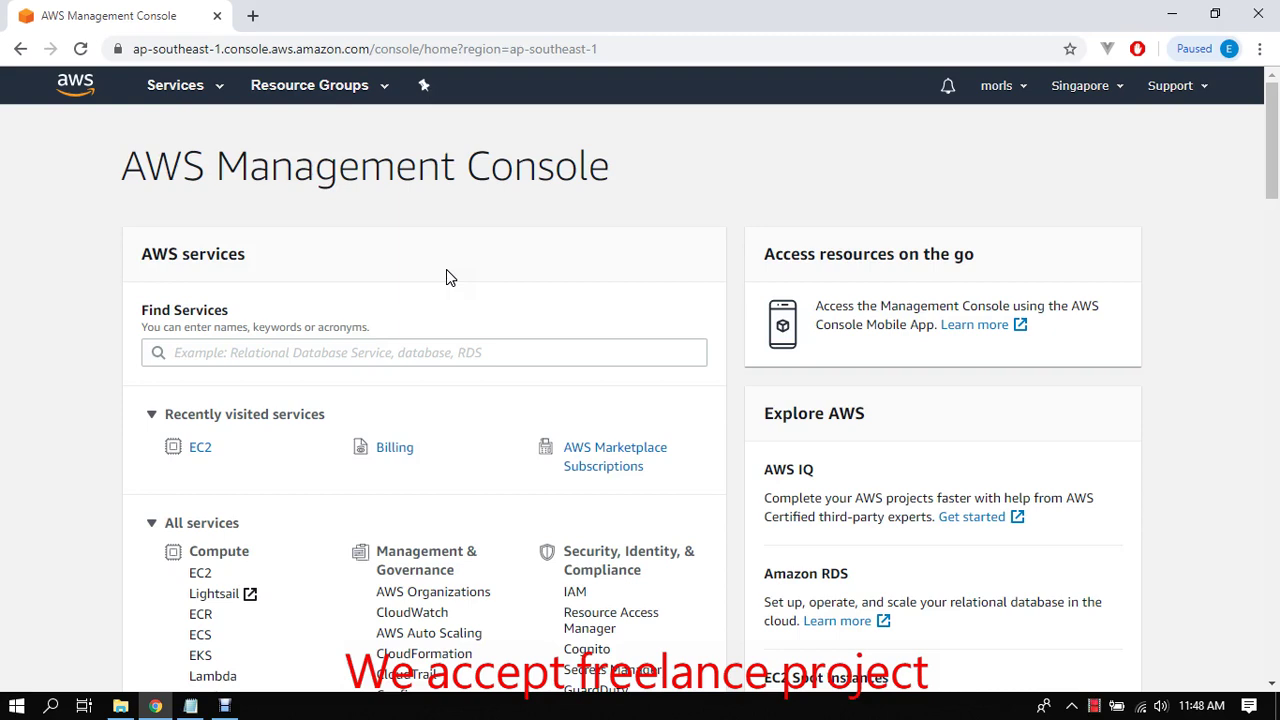
Step: Open the EC2 service and look over the dashboard's resources, launch instance and scheduled events sections
{"action": "left_click", "coordinate": [196, 450]}
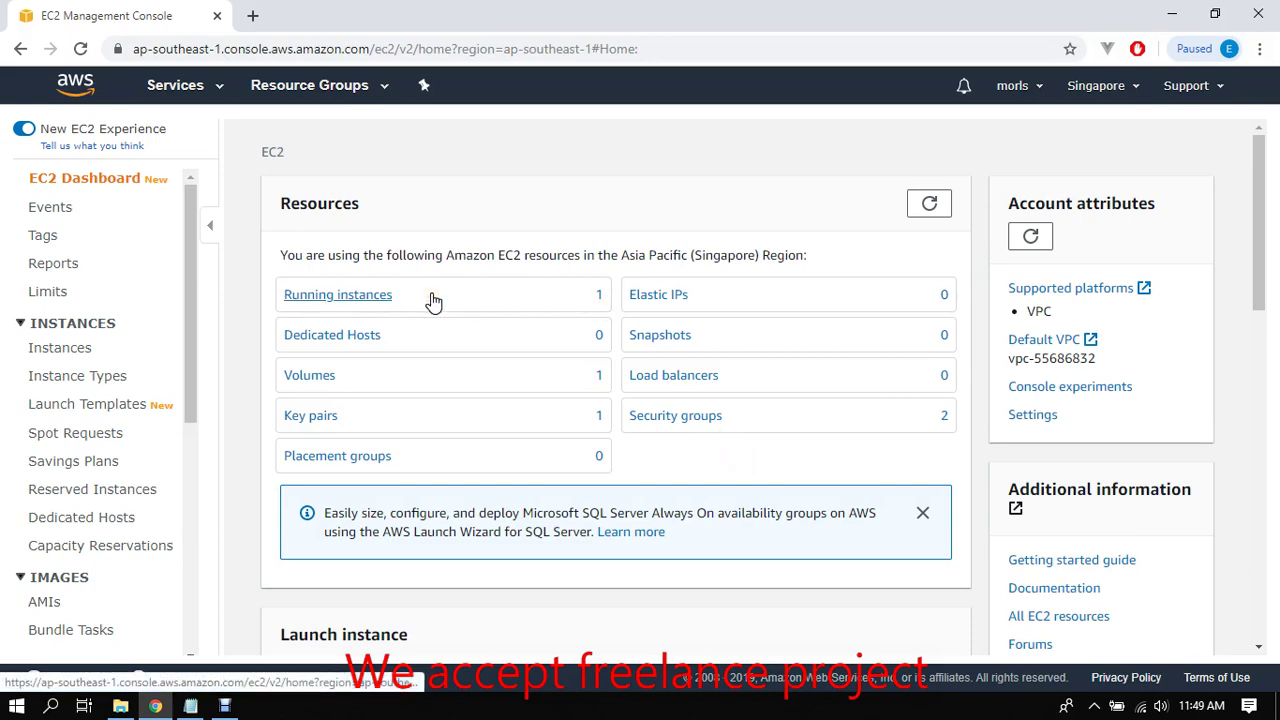
{"action": "left_click_drag", "start_coordinate": [1260, 200], "coordinate": [1260, 354]}
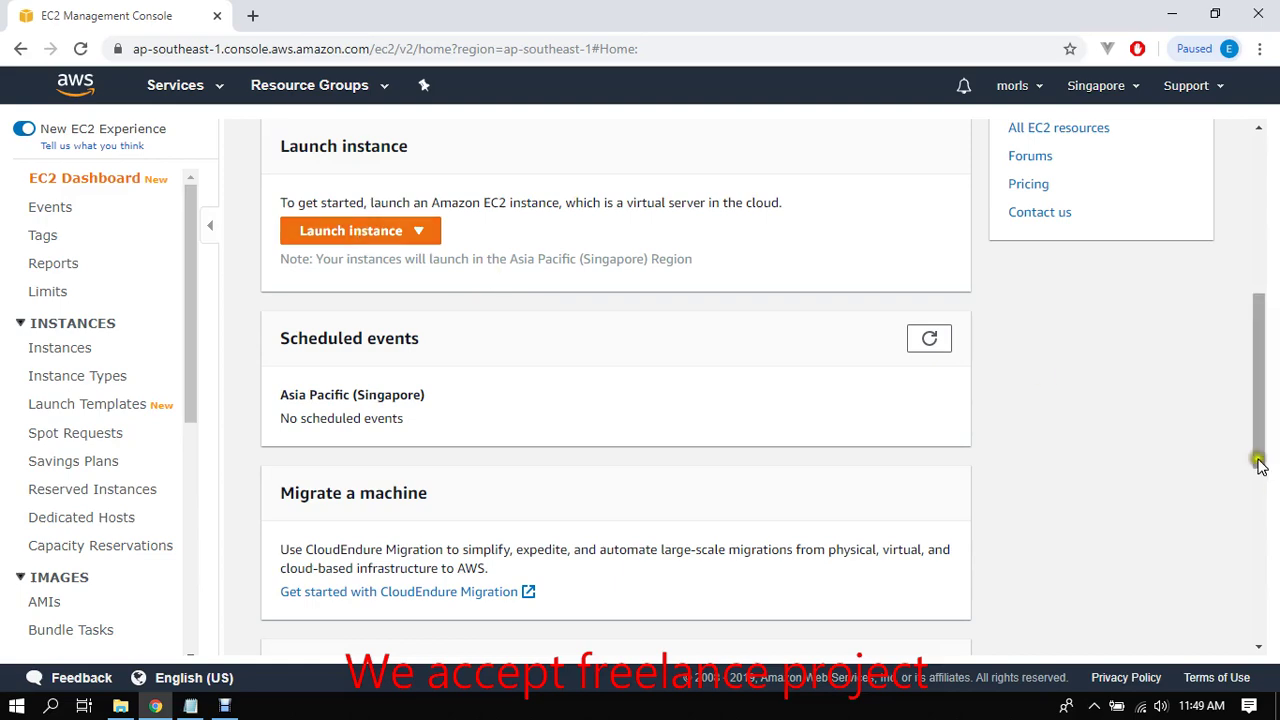
{"action": "left_click_drag", "start_coordinate": [1260, 409], "coordinate": [1248, 447]}
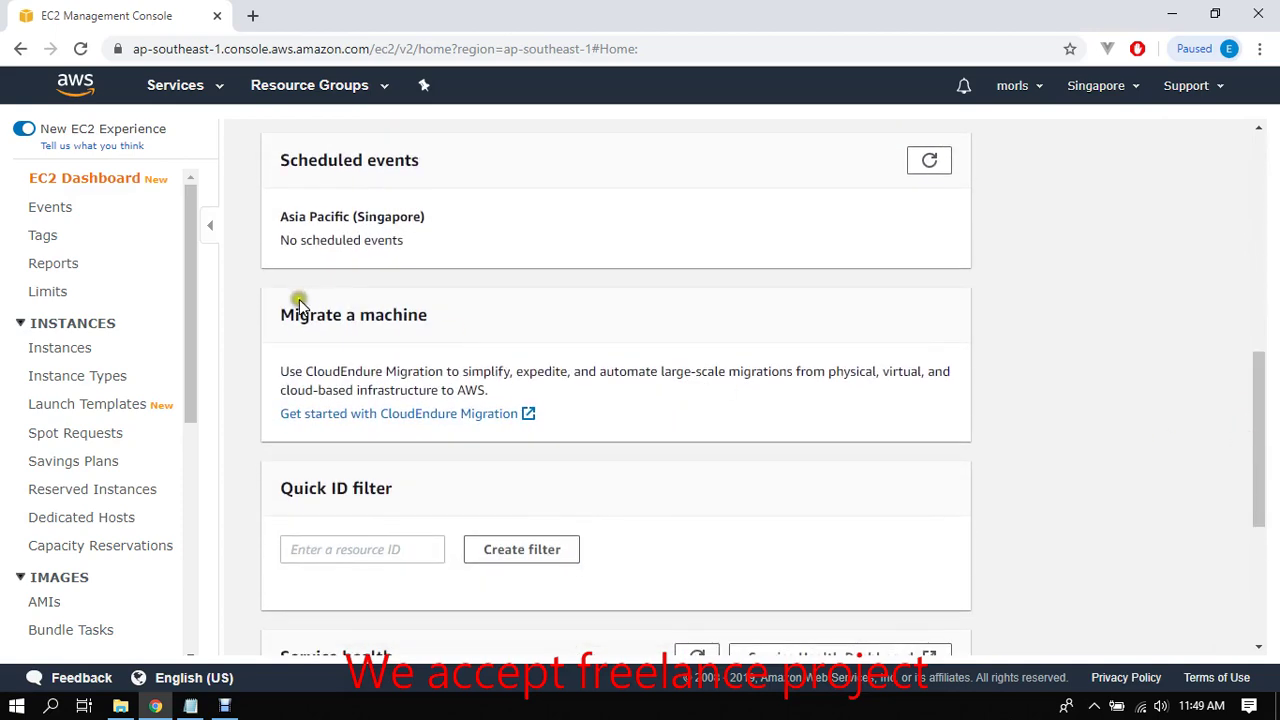
{"action": "left_click_drag", "start_coordinate": [301, 160], "coordinate": [534, 196]}
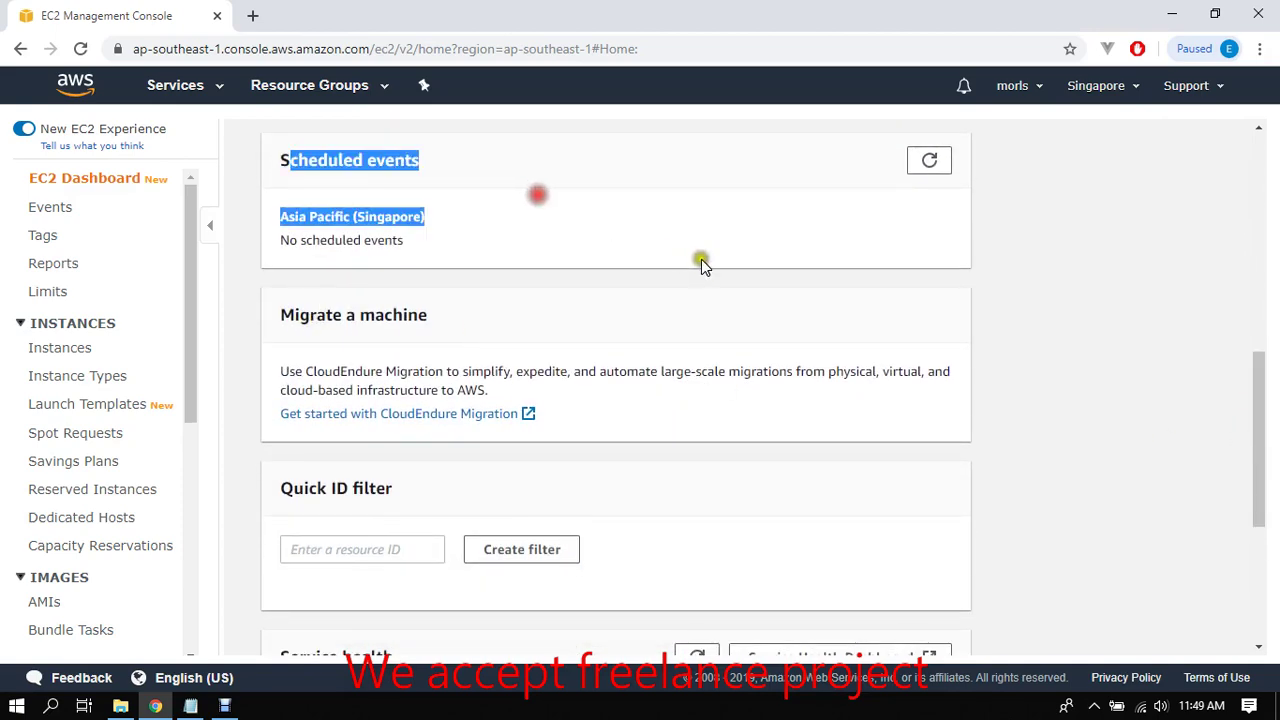
{"action": "left_click", "coordinate": [701, 259]}
{"action": "left_click_drag", "start_coordinate": [1262, 418], "coordinate": [1258, 360]}
Step: View the Launch Templates page and the Elastic IP addresses page of the EC2 console
{"action": "left_click", "coordinate": [87, 406]}
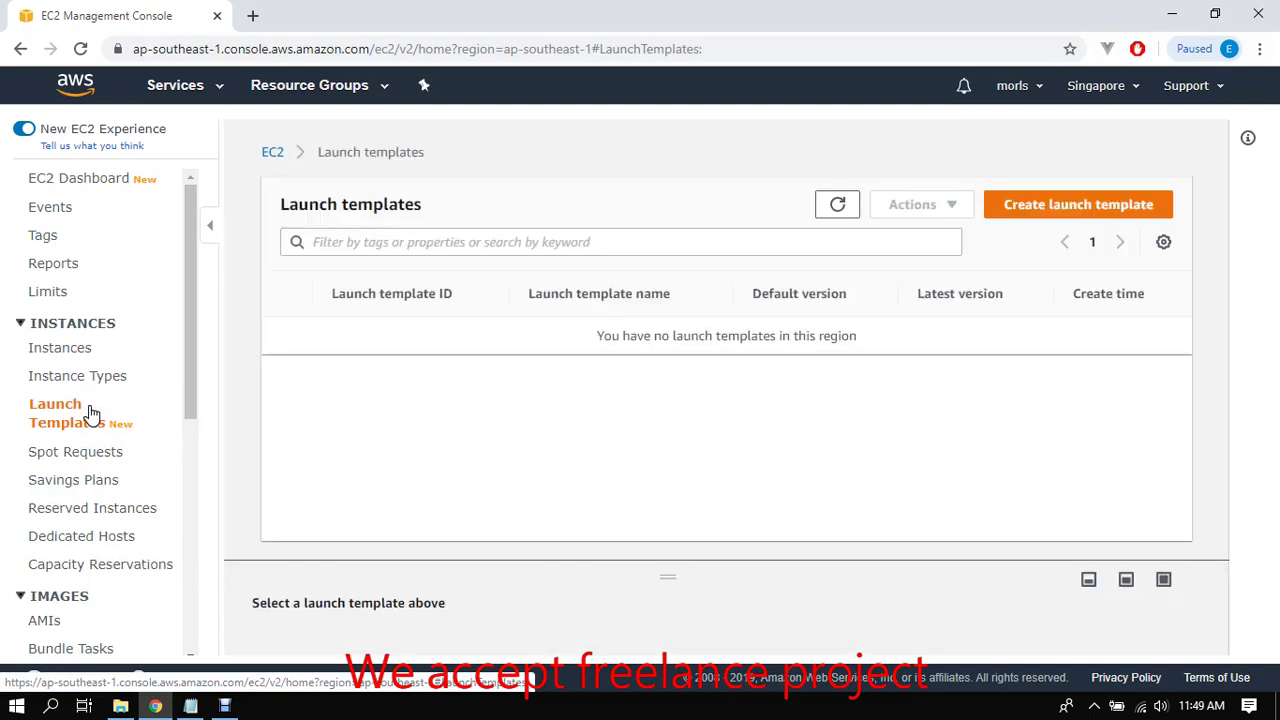
{"action": "left_click", "coordinate": [100, 410]}
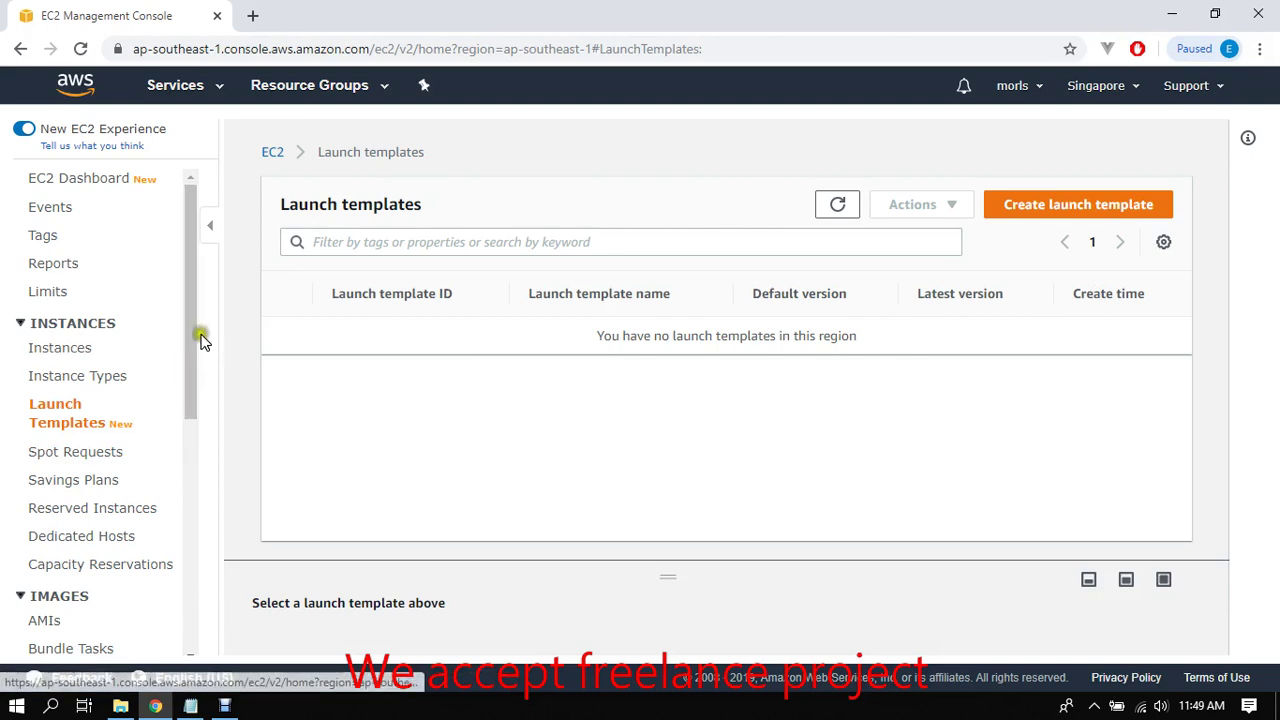
{"action": "left_click_drag", "start_coordinate": [194, 337], "coordinate": [179, 521]}
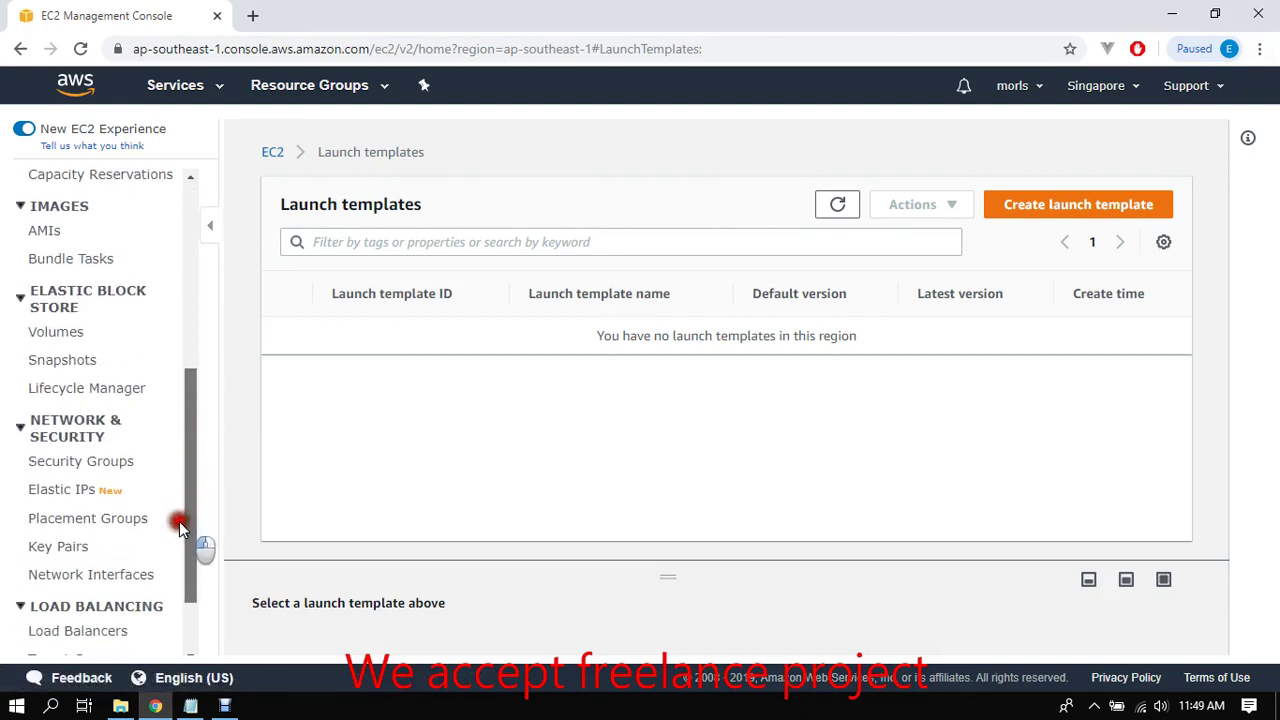
{"action": "left_click", "coordinate": [50, 489]}
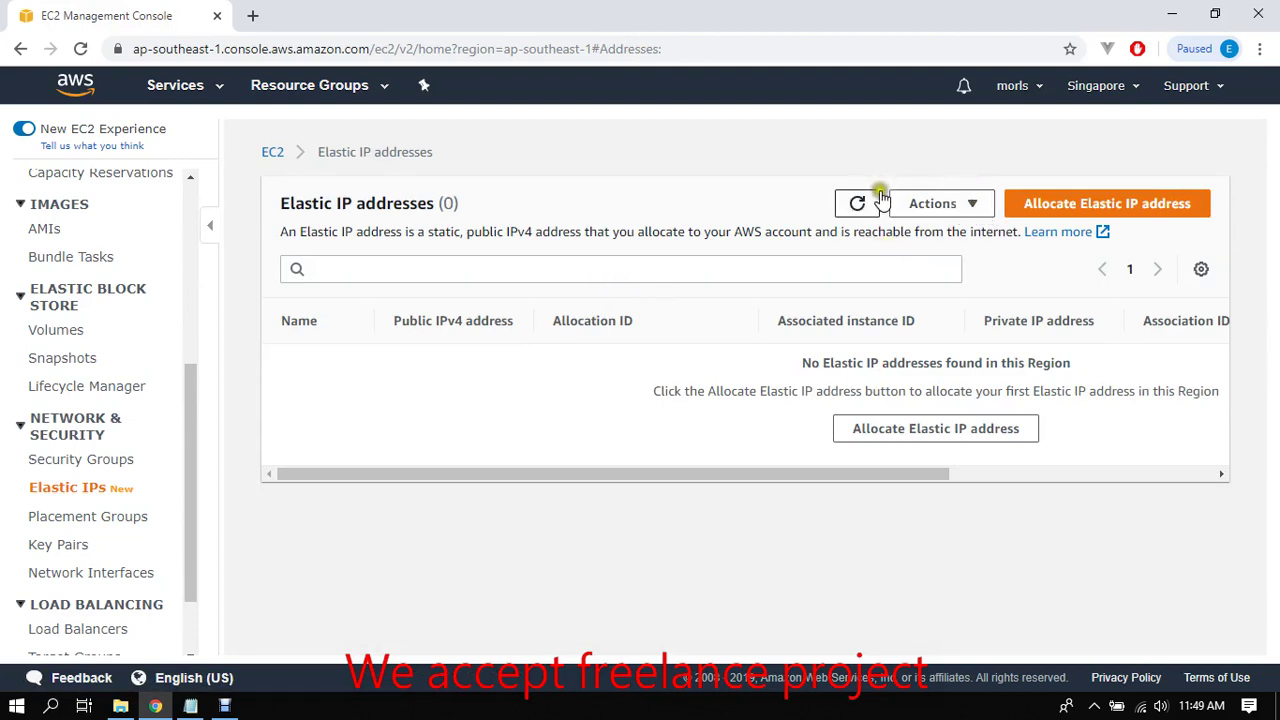
{"action": "left_click_drag", "start_coordinate": [895, 215], "coordinate": [228, 203]}
{"action": "left_click", "coordinate": [545, 216]}
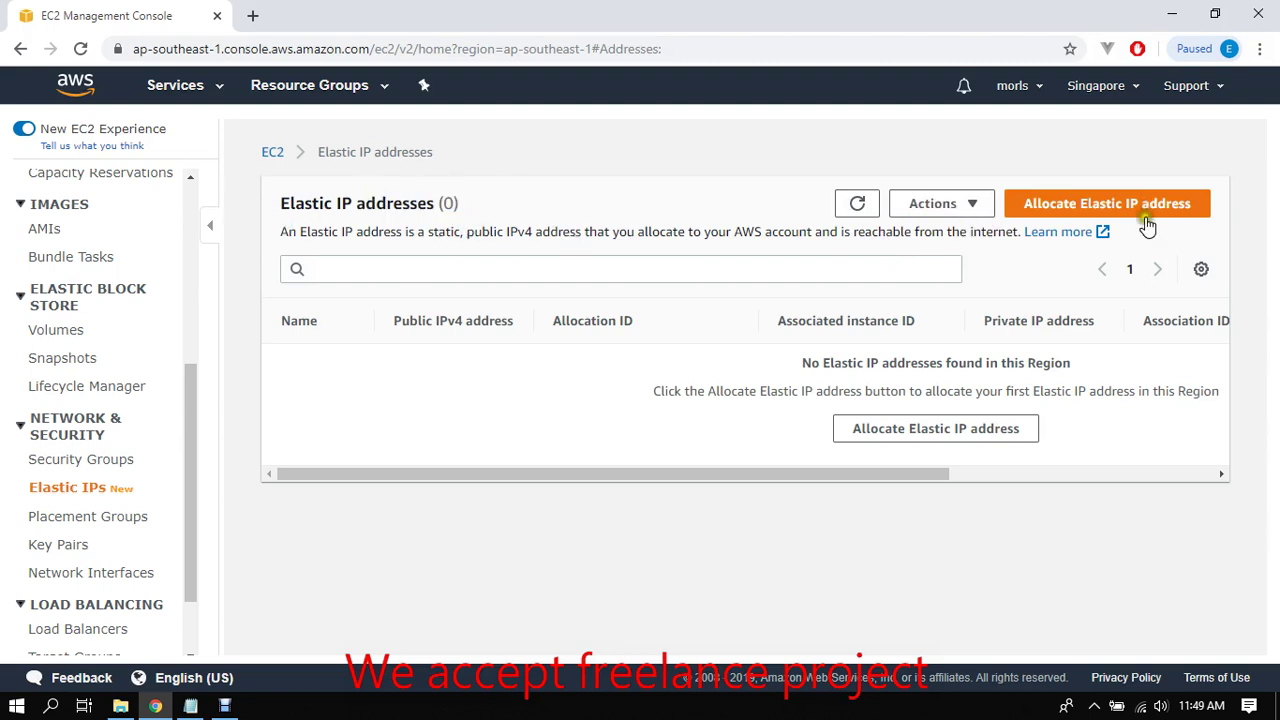
{"action": "left_click", "coordinate": [1112, 204]}
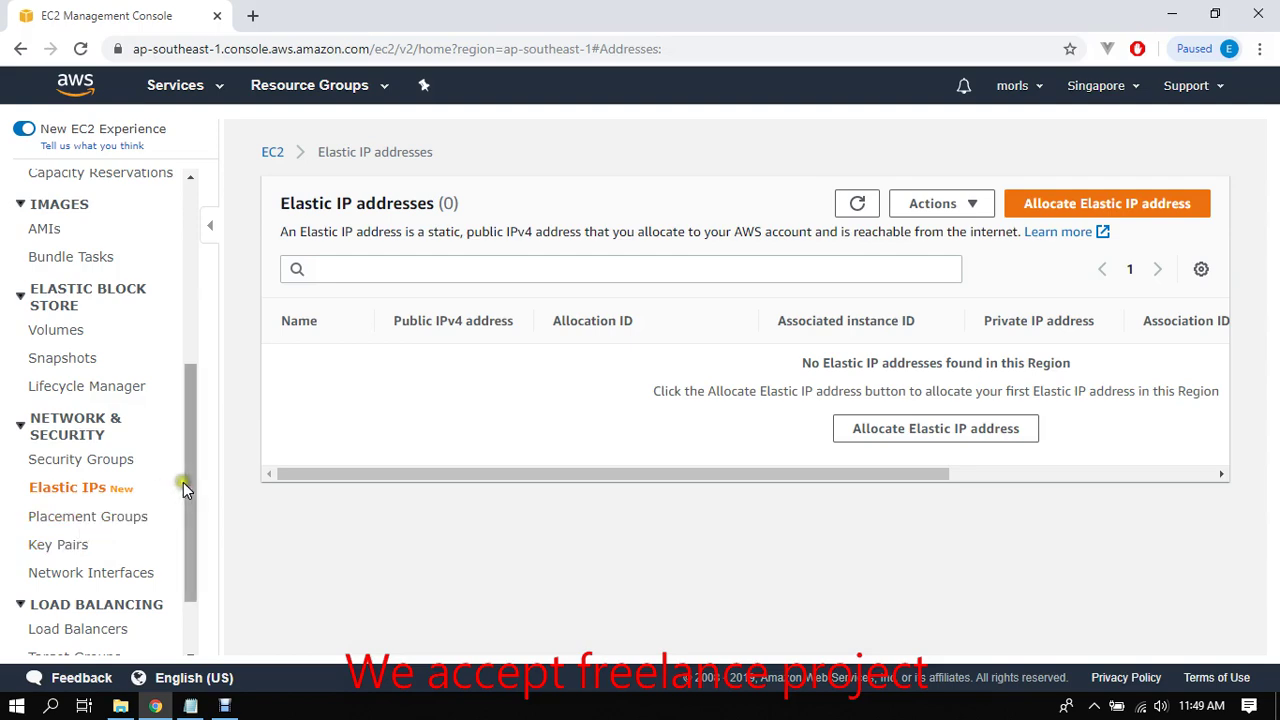
Step: Return to the EC2 dashboard and open the list of running instances
{"action": "left_click_drag", "start_coordinate": [190, 488], "coordinate": [172, 254]}
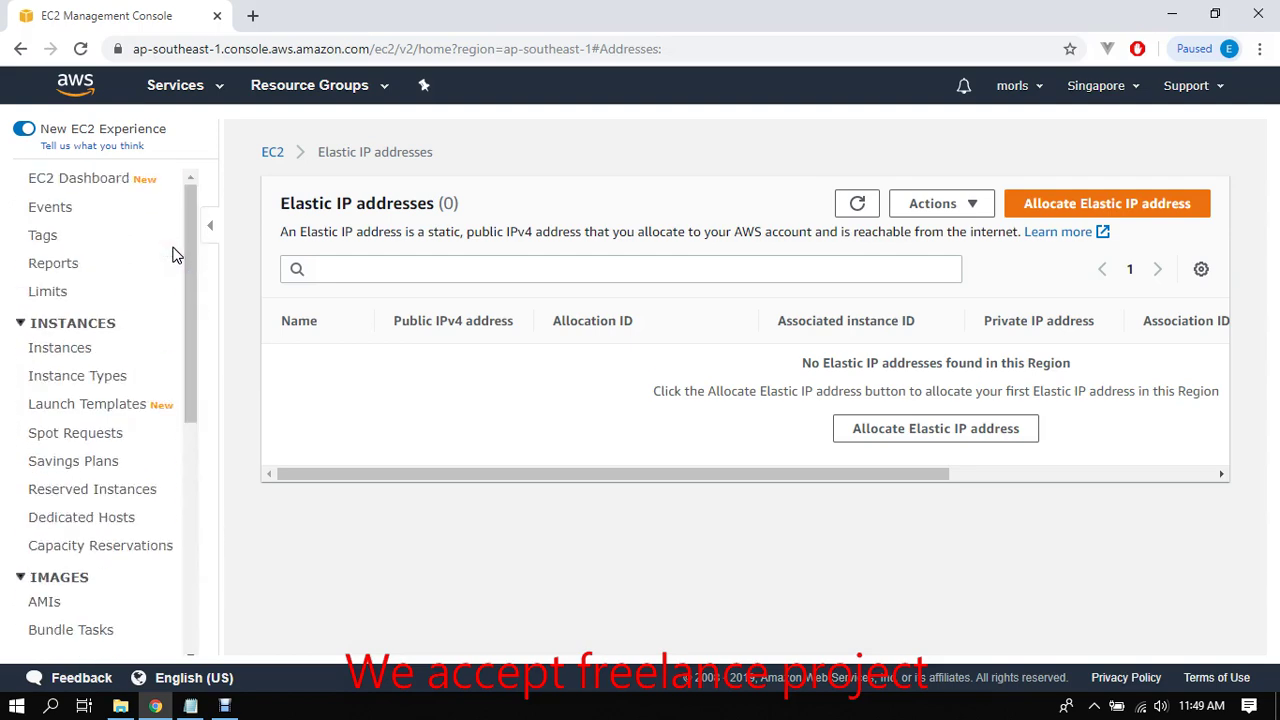
{"action": "left_click", "coordinate": [113, 180]}
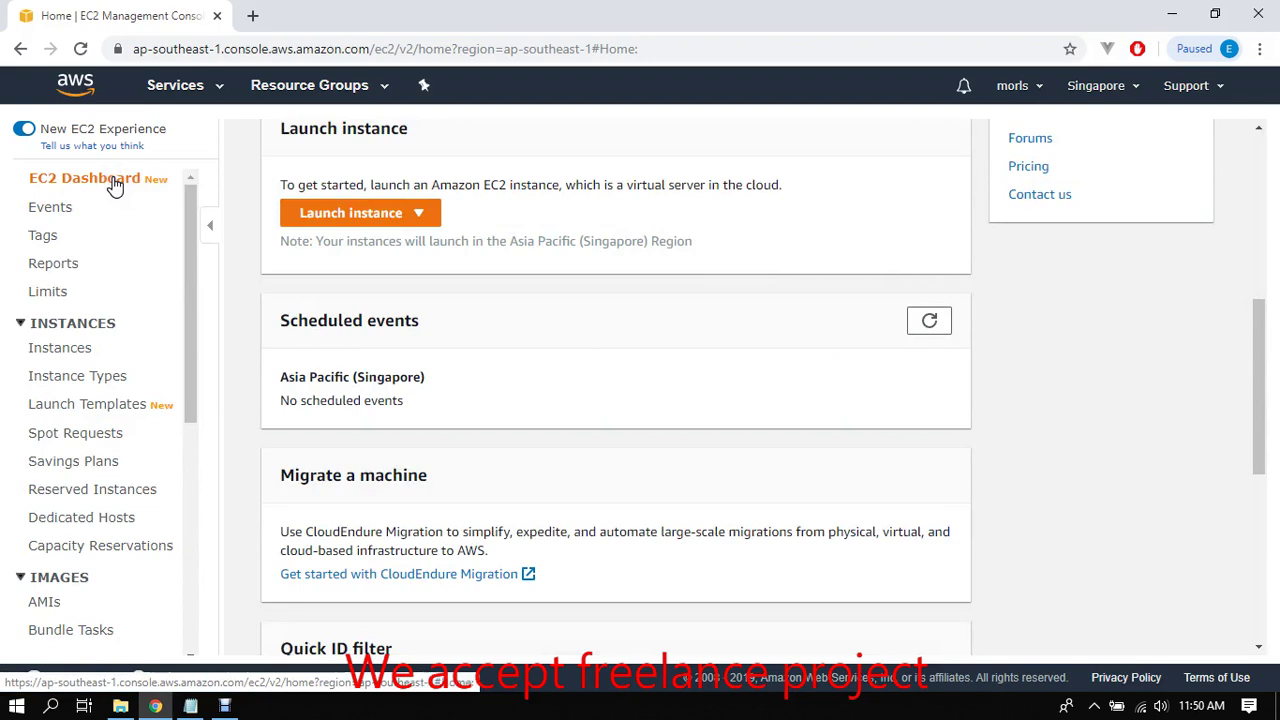
{"action": "left_click_drag", "start_coordinate": [1262, 414], "coordinate": [1258, 236]}
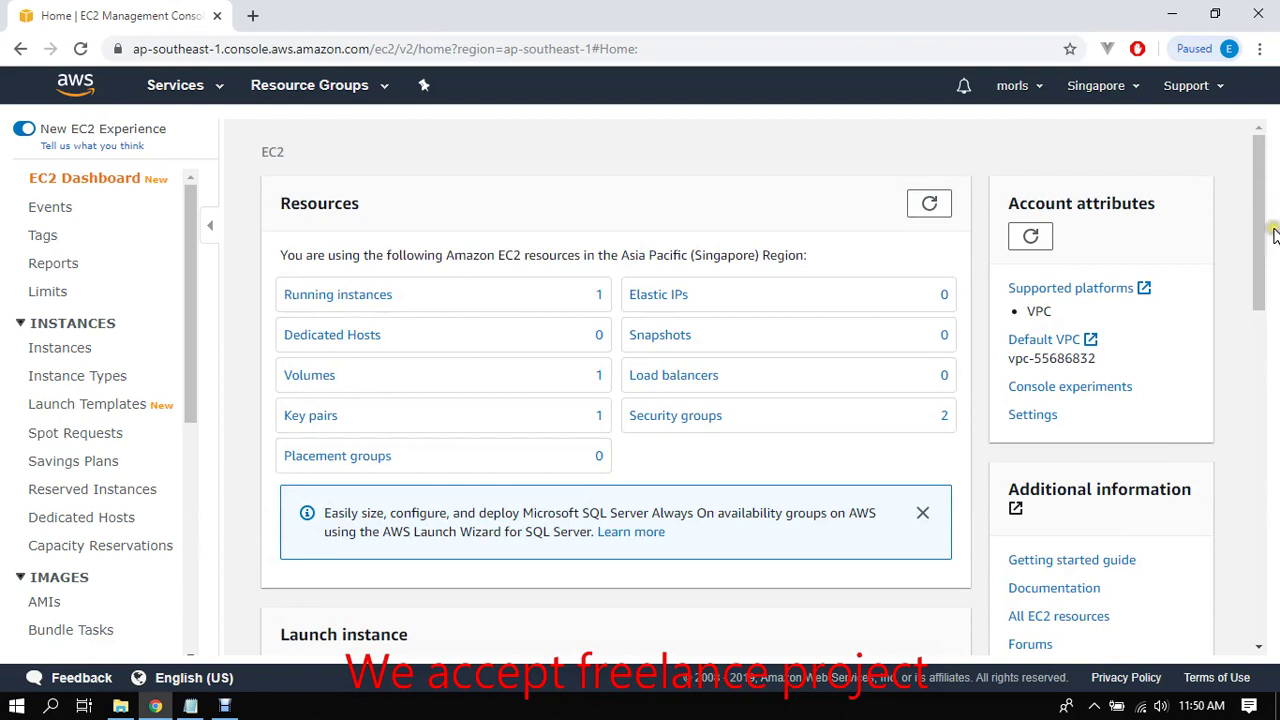
{"action": "left_click", "coordinate": [348, 296]}
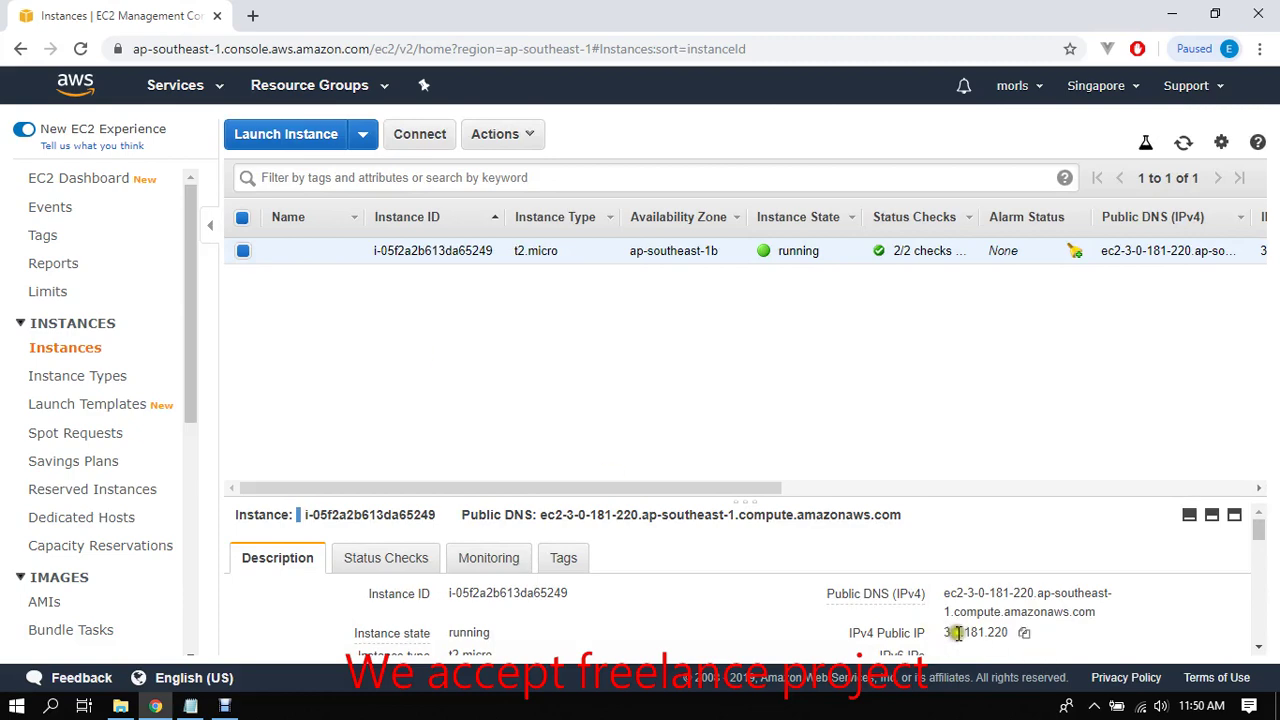
Step: Copy the running t2.micro instance's IPv4 public IP, view the site it serves in a new browser tab, and close that tab
{"action": "left_click", "coordinate": [1024, 632]}
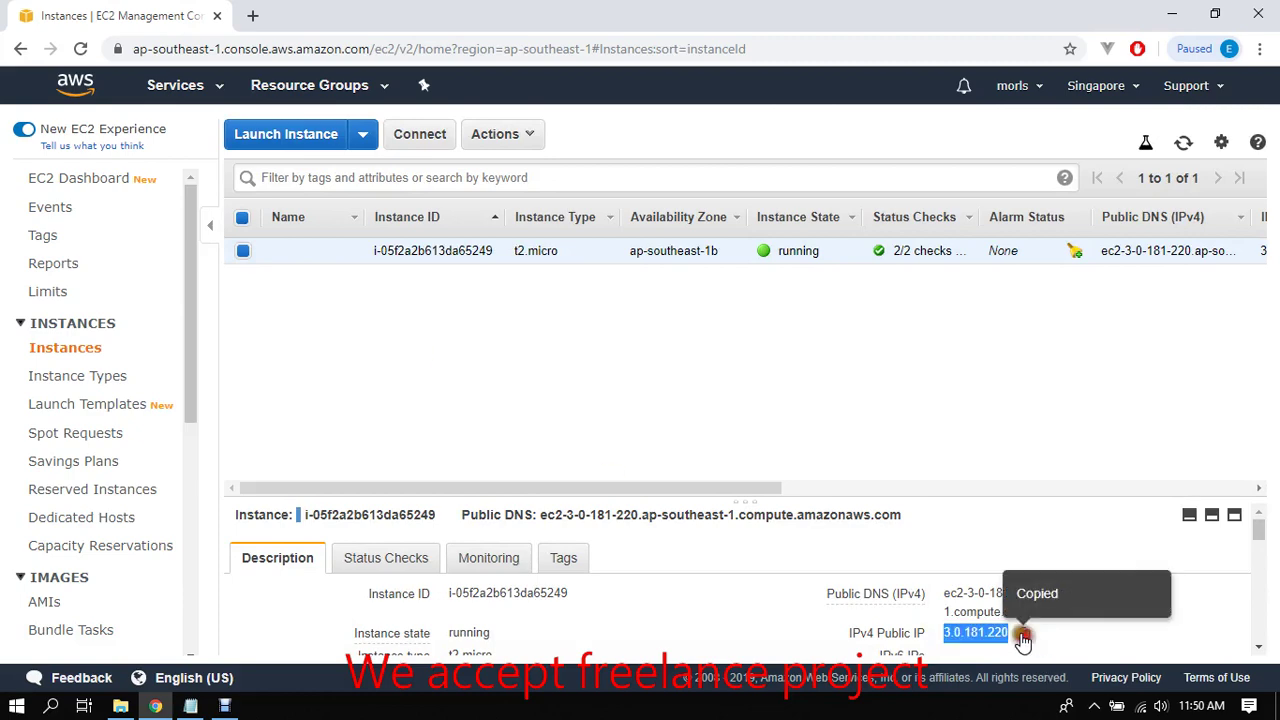
{"action": "left_click", "coordinate": [256, 14]}
{"action": "right_click", "coordinate": [297, 48]}
{"action": "left_click", "coordinate": [331, 163]}
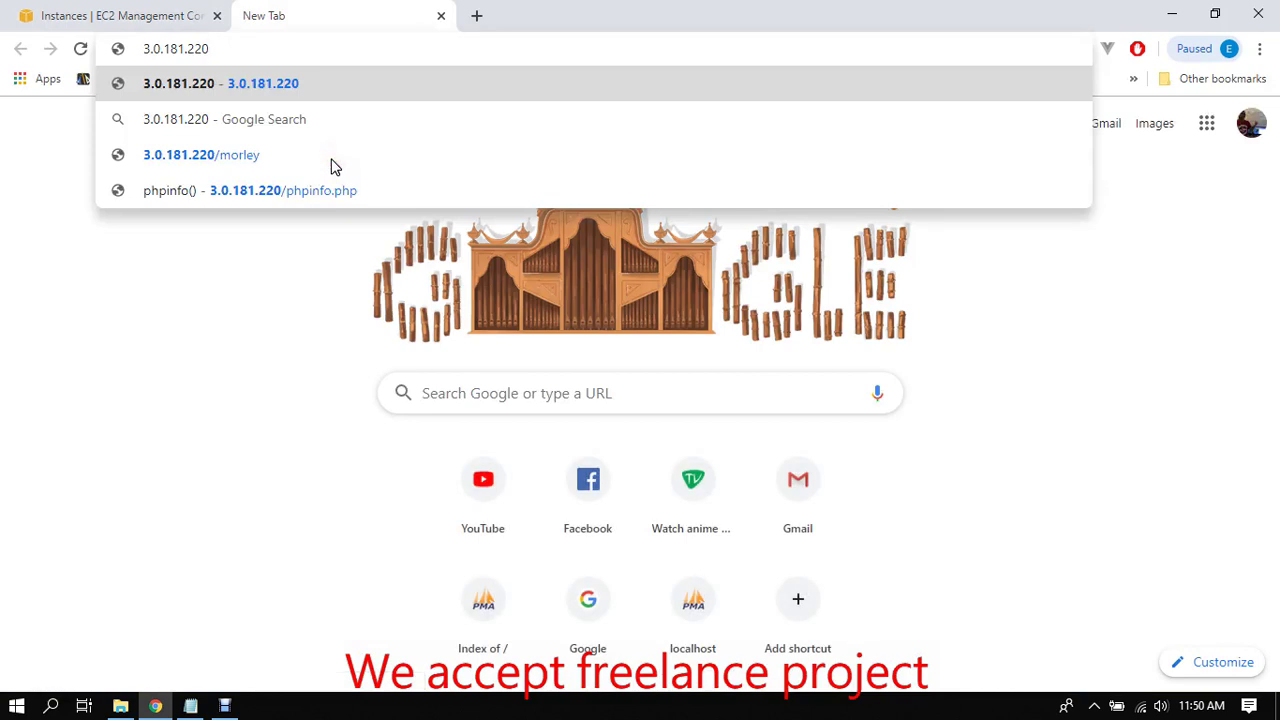
{"action": "key", "text": "Return"}
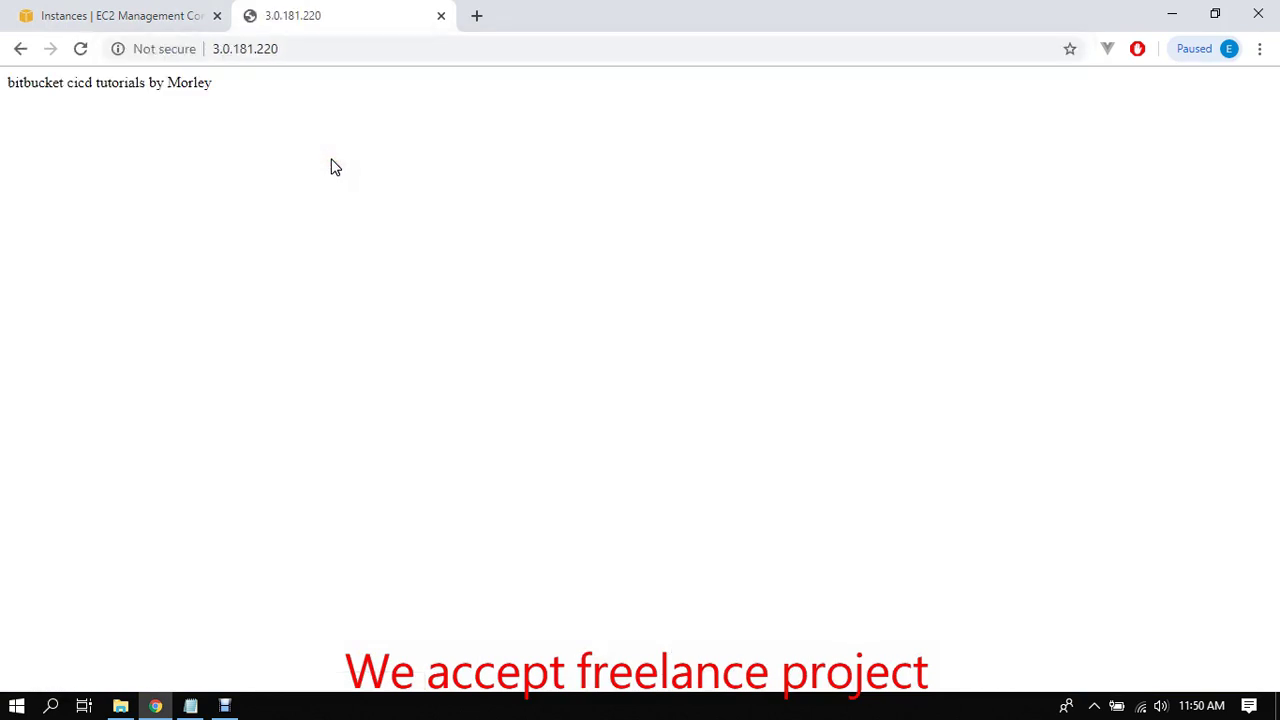
{"action": "left_click_drag", "start_coordinate": [8, 80], "coordinate": [329, 87]}
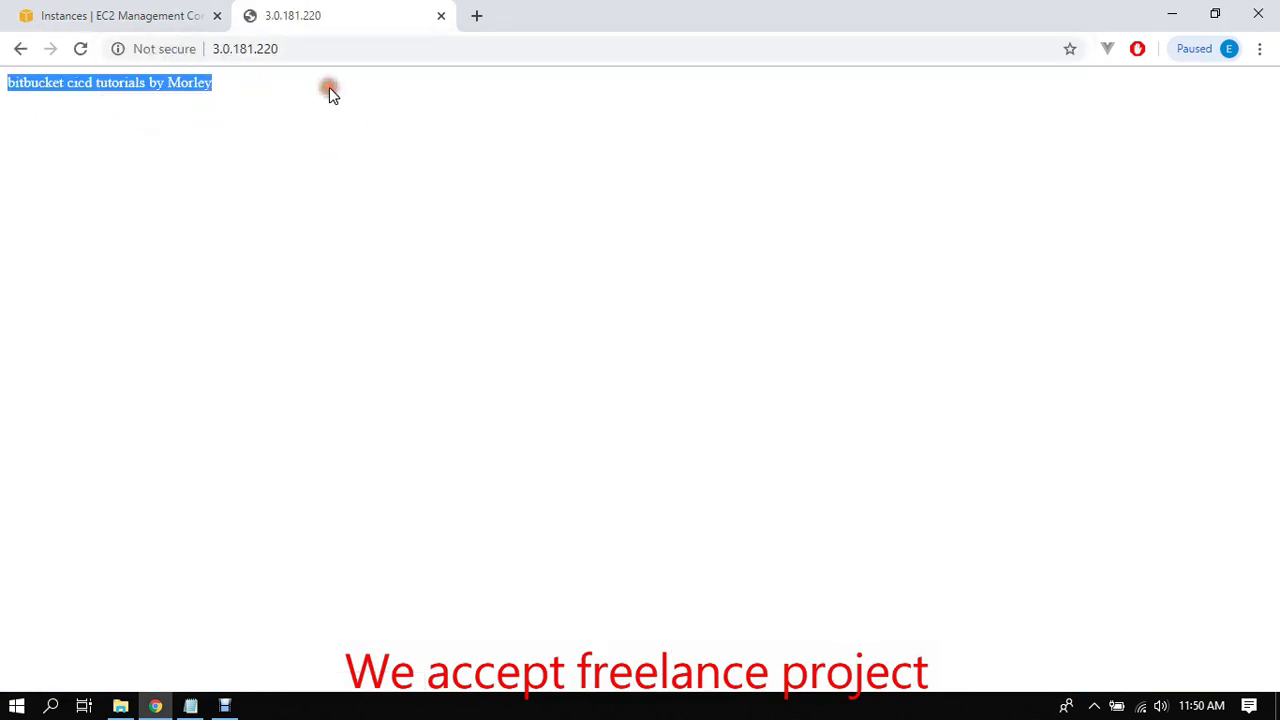
{"action": "left_click", "coordinate": [329, 87]}
{"action": "left_click", "coordinate": [441, 15]}
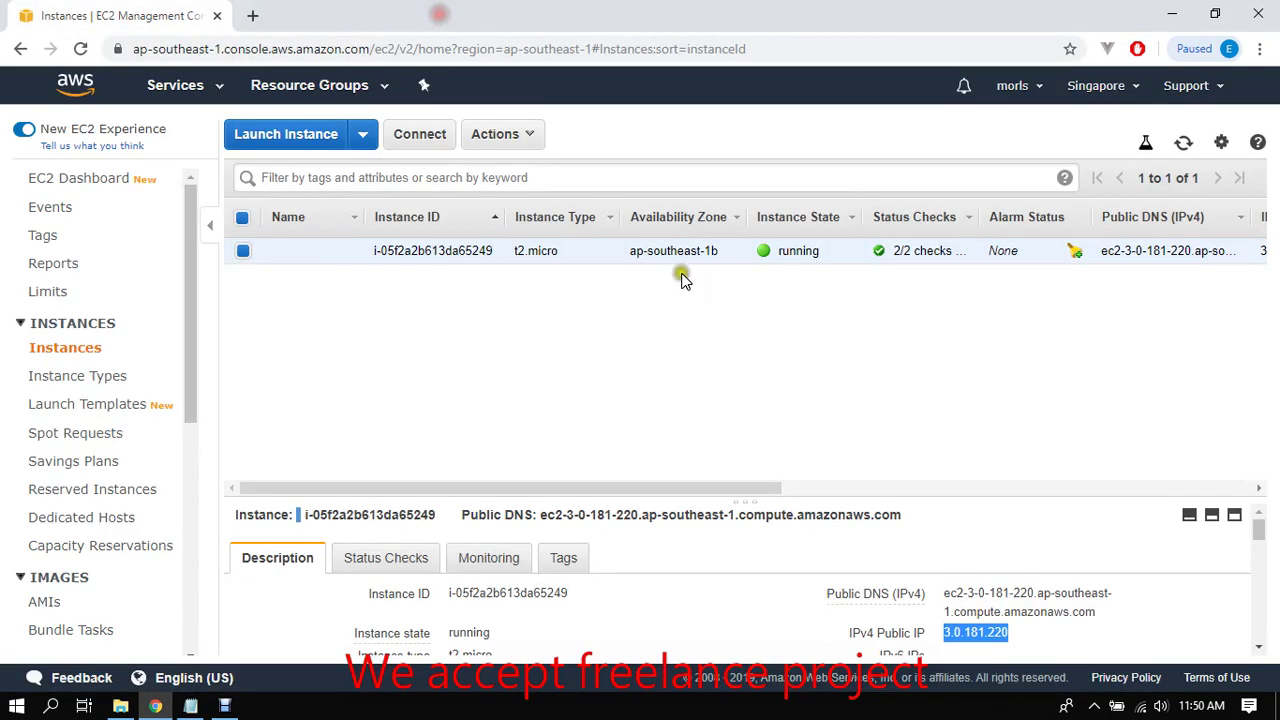
Step: Terminate the running t2.micro instance and confirm the termination
{"action": "right_click", "coordinate": [428, 247]}
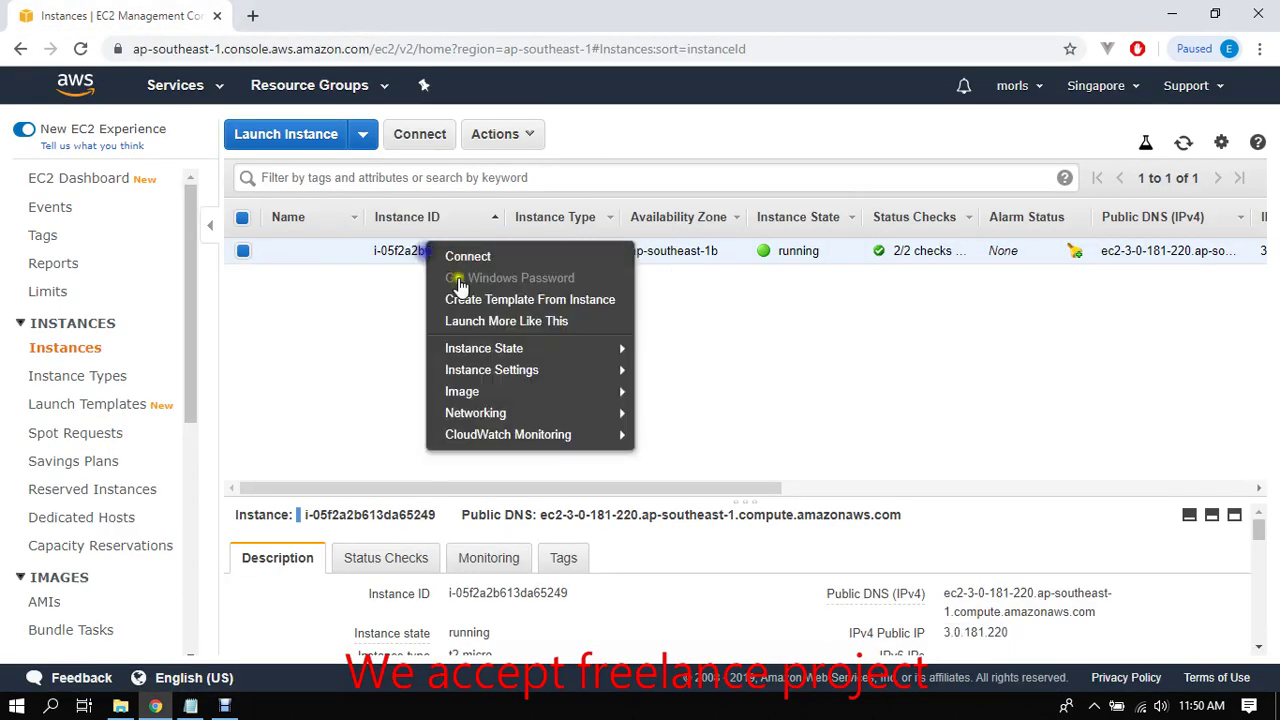
{"action": "left_click", "coordinate": [500, 134]}
{"action": "mouse_move", "coordinate": [540, 262]}
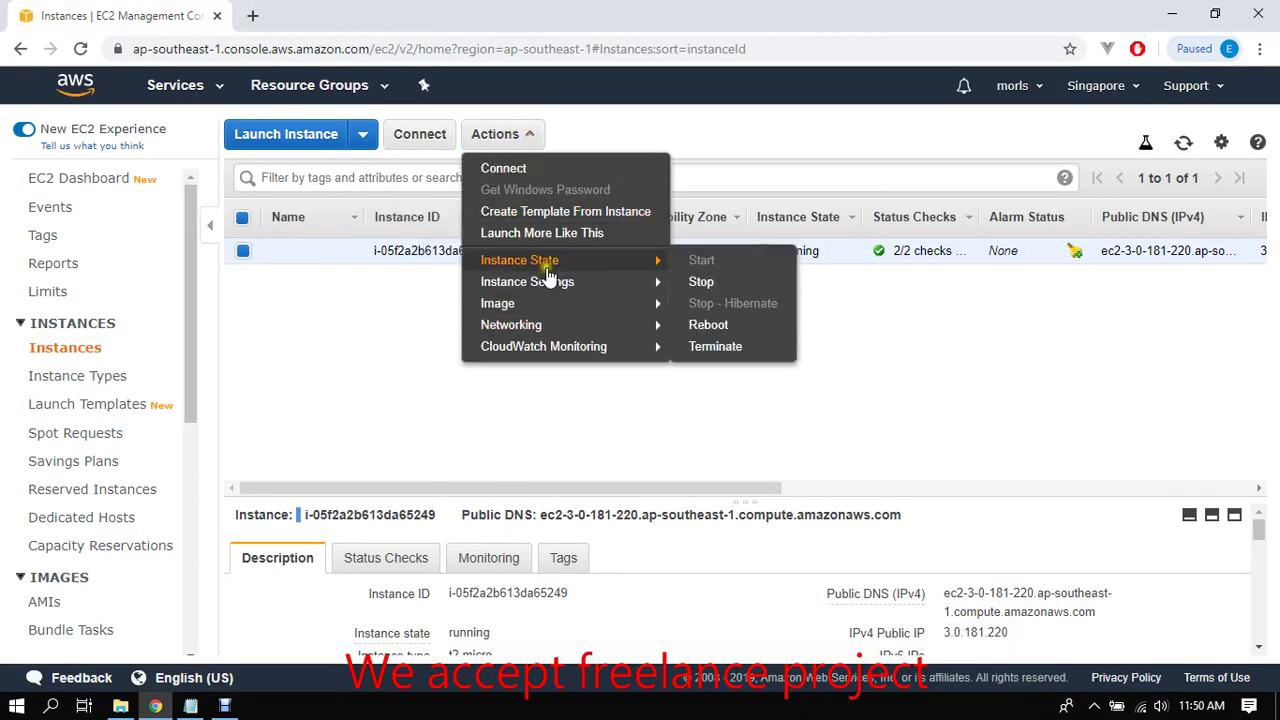
{"action": "left_click", "coordinate": [706, 348]}
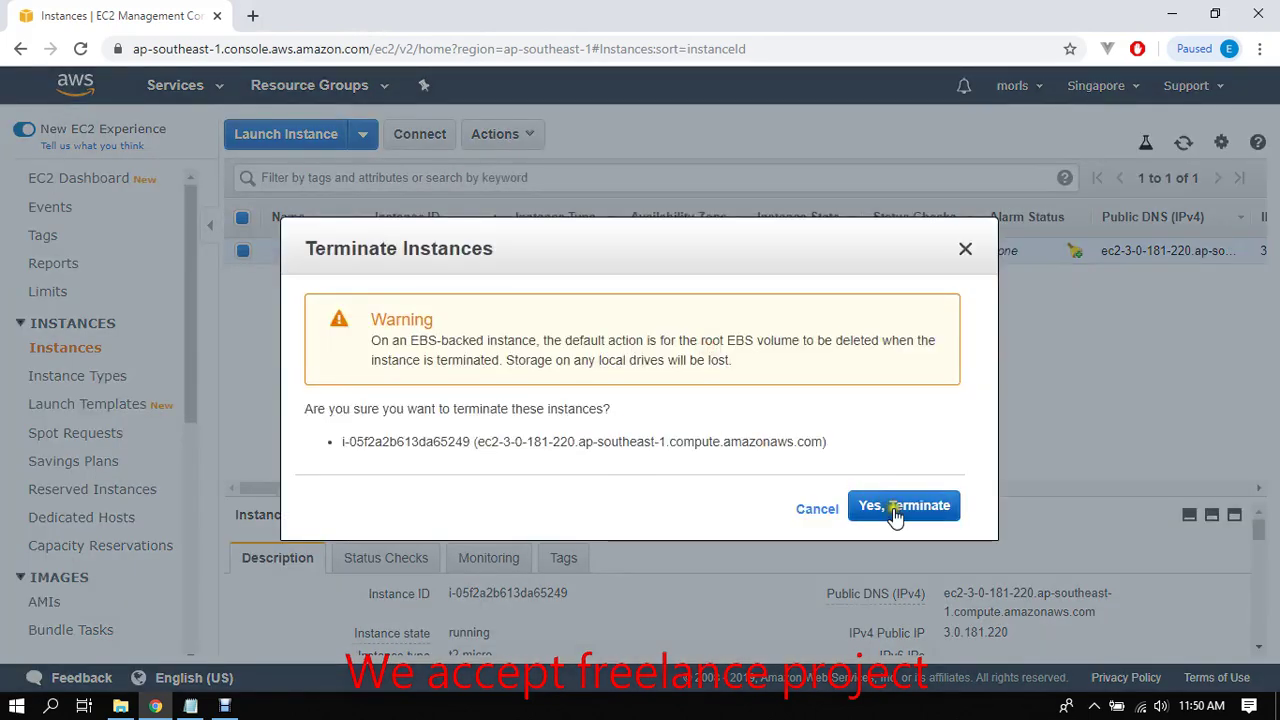
{"action": "left_click", "coordinate": [898, 512]}
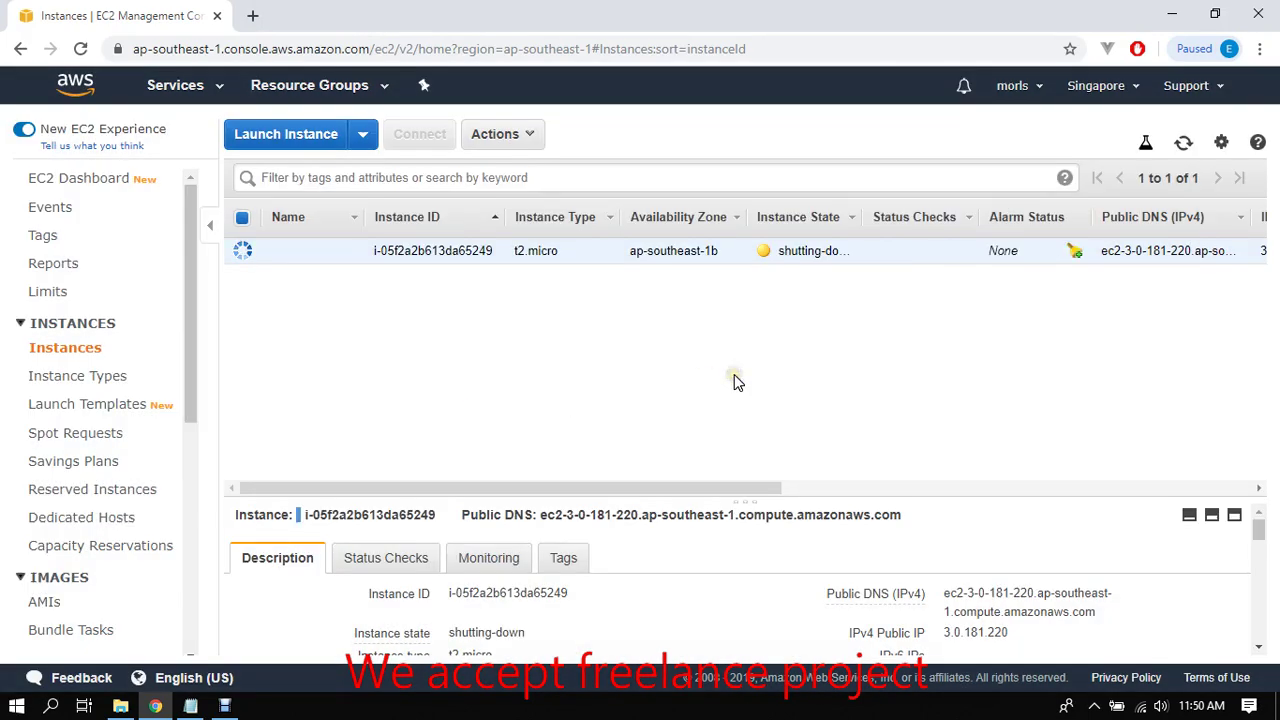
{"action": "left_click", "coordinate": [440, 330]}
{"action": "left_click", "coordinate": [84, 182]}
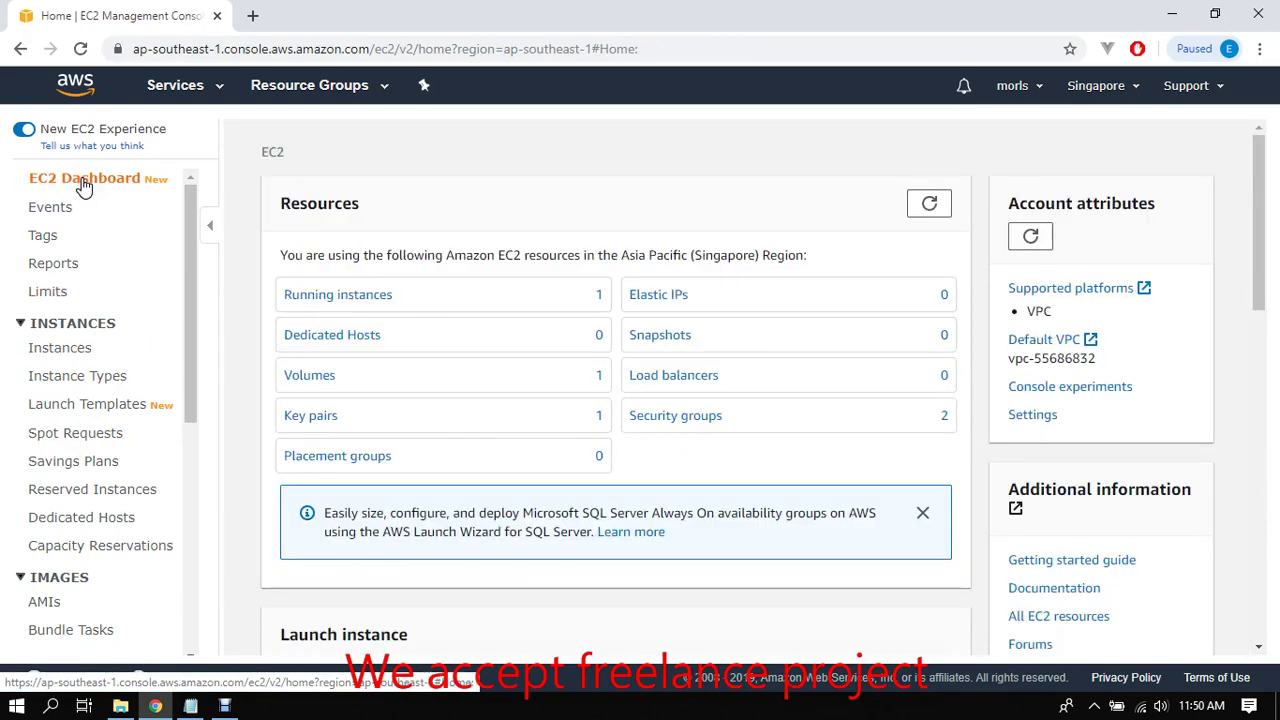
{"action": "left_click_drag", "start_coordinate": [1258, 220], "coordinate": [1258, 330]}
{"action": "left_click", "coordinate": [368, 406]}
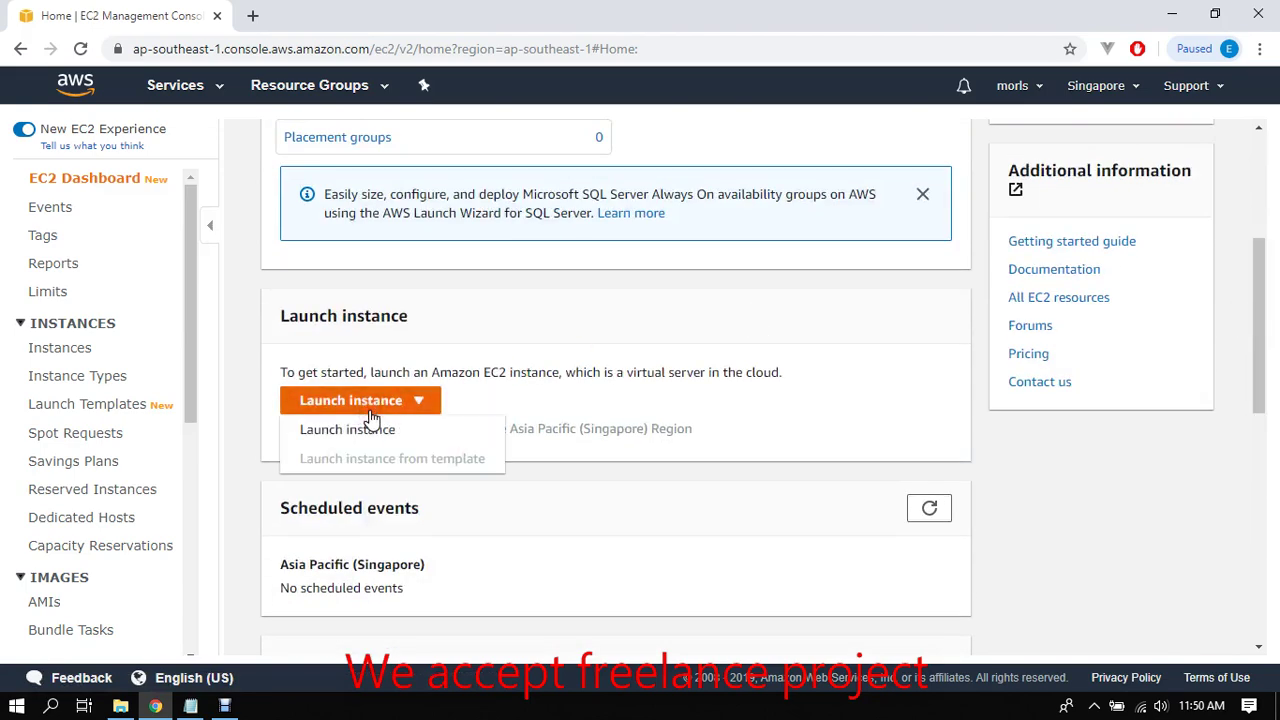
{"action": "left_click", "coordinate": [370, 428]}
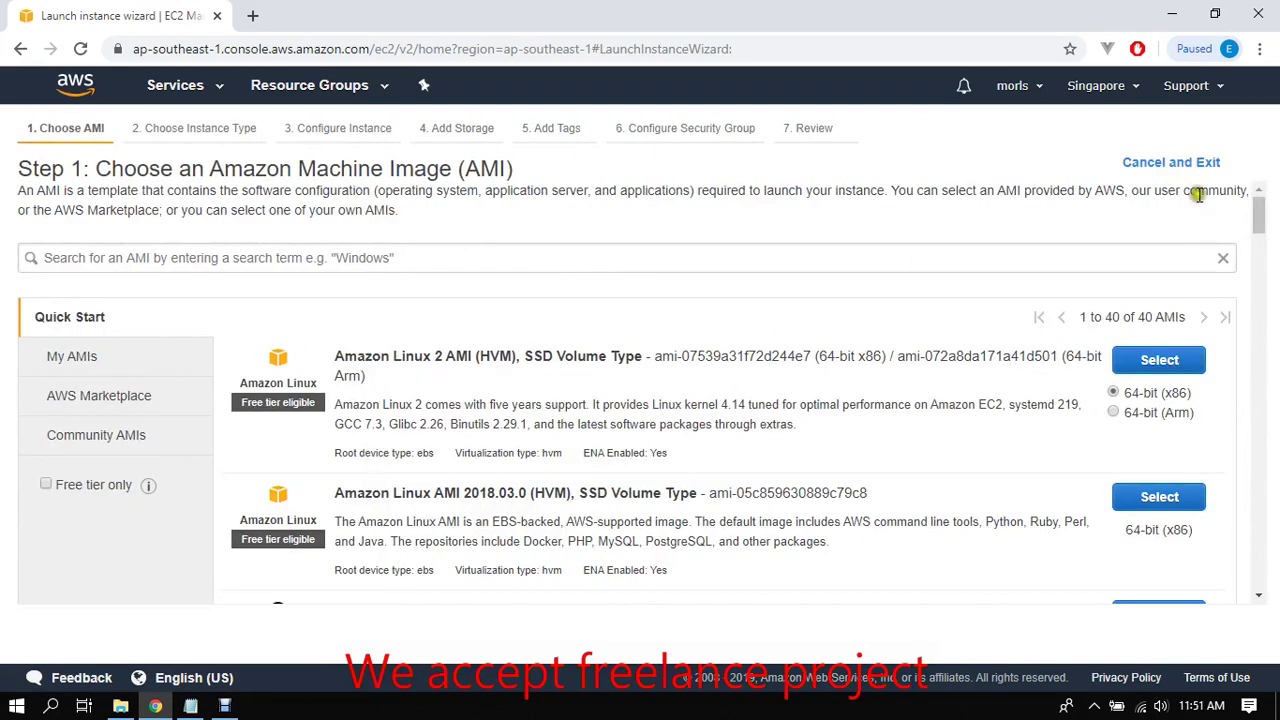
{"action": "left_click", "coordinate": [1162, 161]}
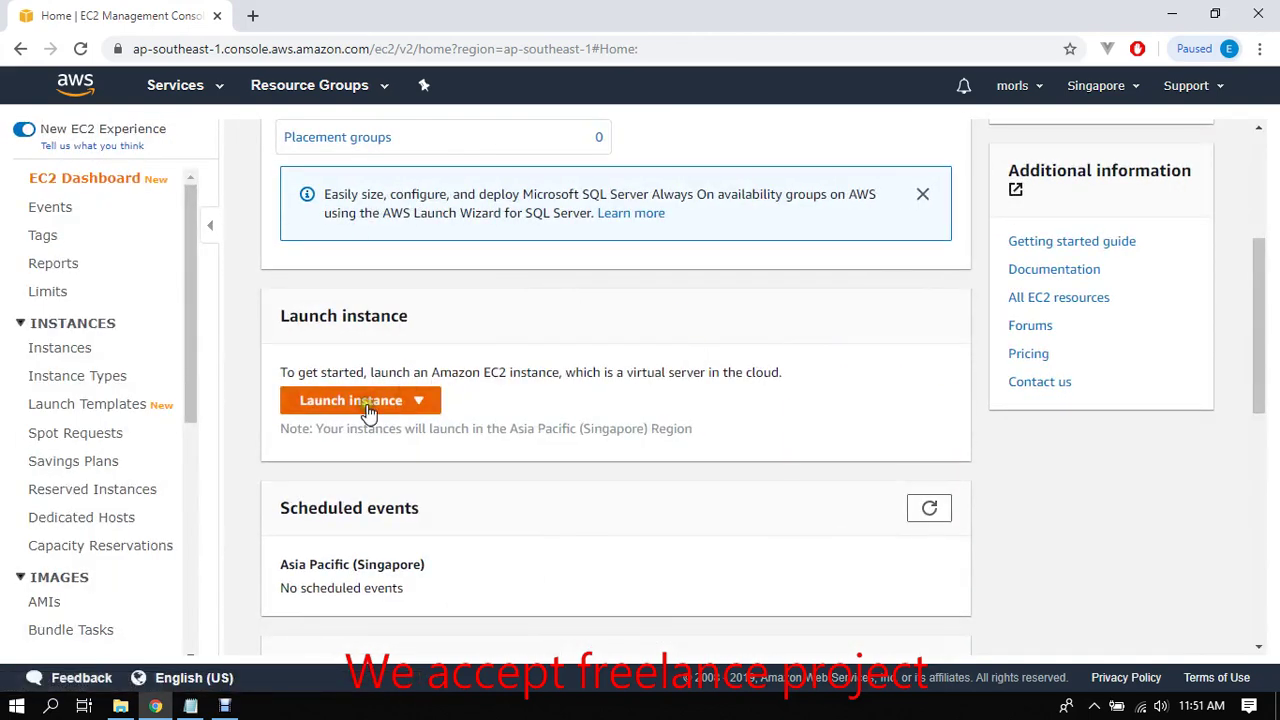
Step: Start the launch wizard for a new instance from the Instances page
{"action": "left_click", "coordinate": [76, 349]}
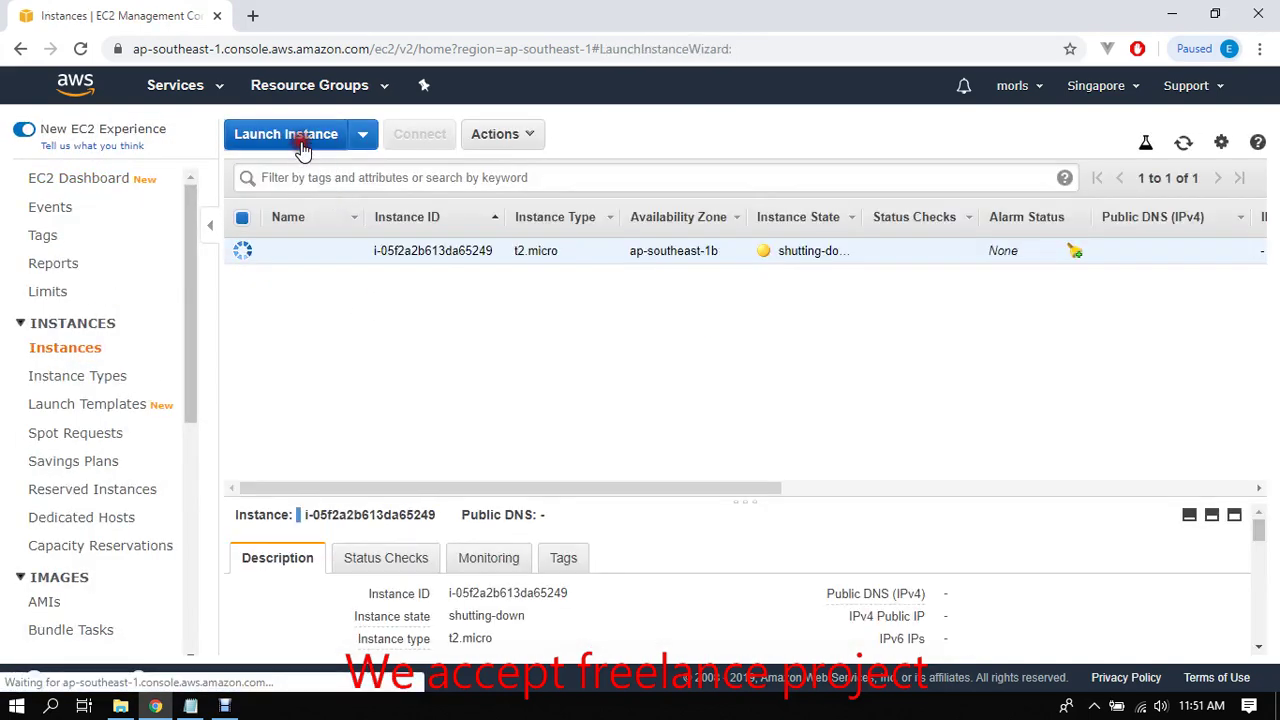
{"action": "left_click", "coordinate": [300, 136]}
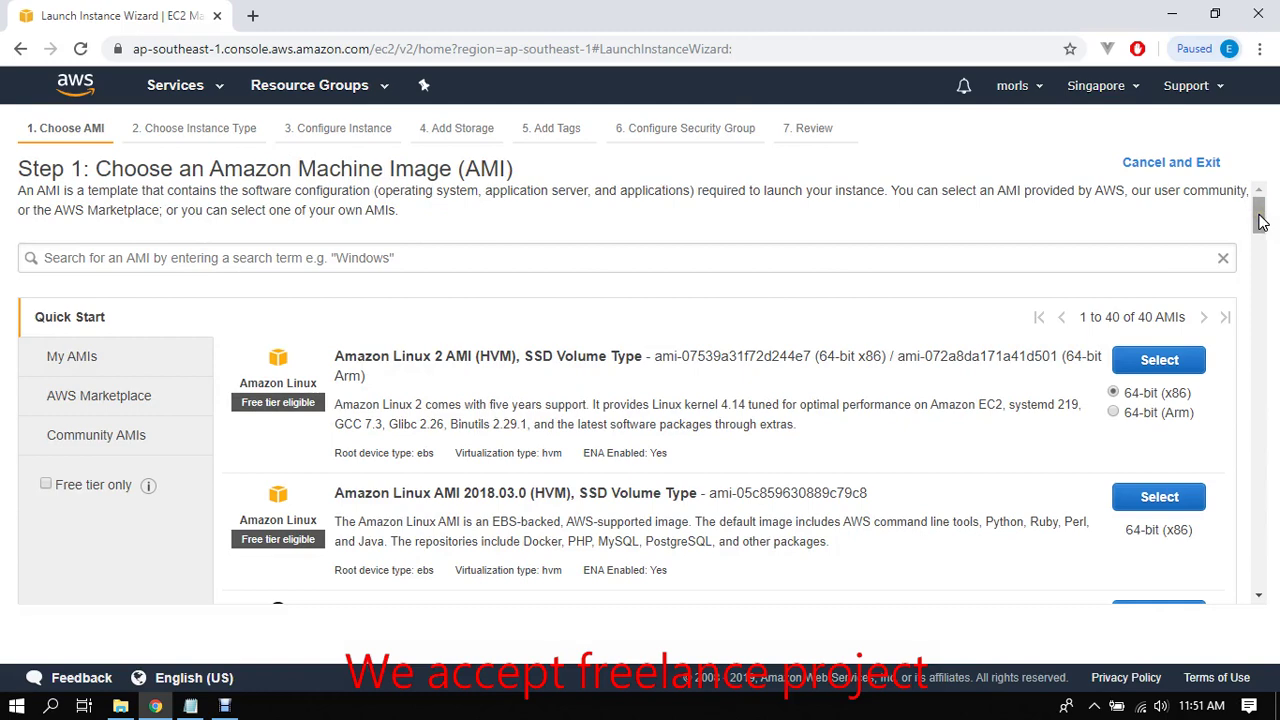
Step: Examine the Quick Start machine images on offer, including the Amazon Linux, Ubuntu Server and Microsoft Windows Server entries
{"action": "left_click_drag", "start_coordinate": [1260, 222], "coordinate": [1260, 233]}
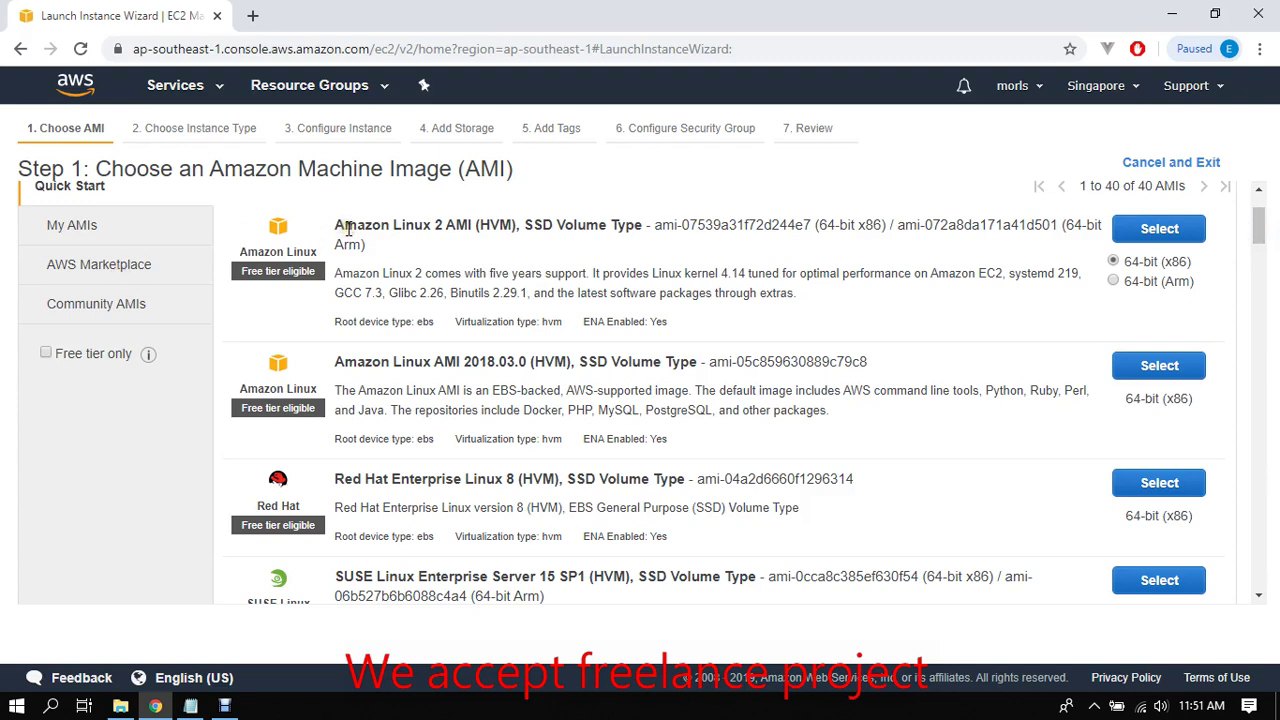
{"action": "double_click", "coordinate": [440, 225]}
{"action": "left_click_drag", "start_coordinate": [461, 361], "coordinate": [487, 362]}
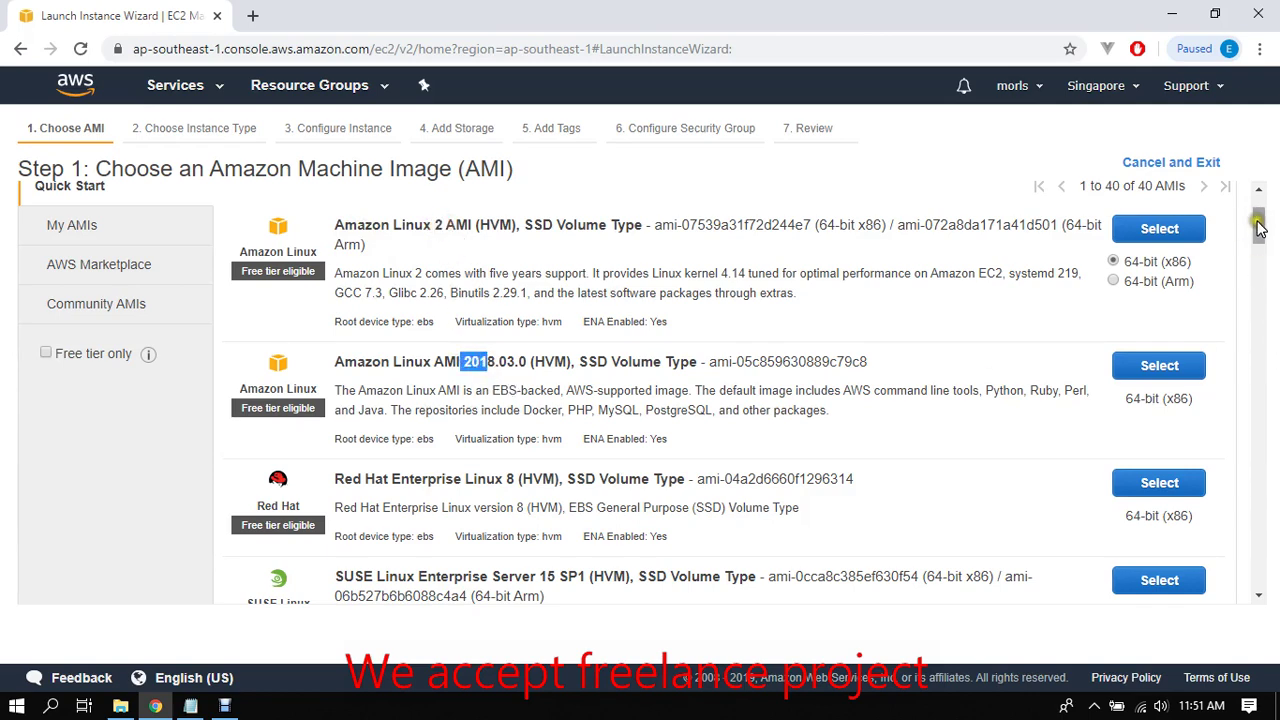
{"action": "left_click_drag", "start_coordinate": [1259, 228], "coordinate": [1259, 250]}
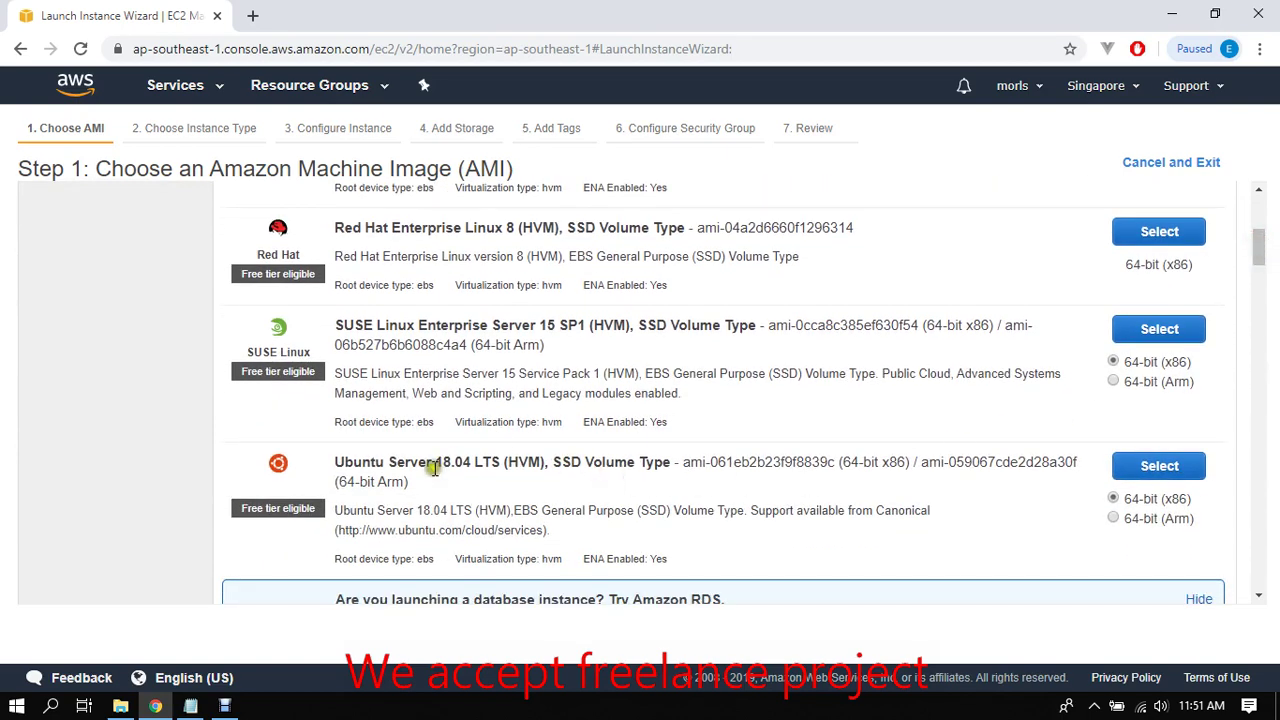
{"action": "left_click_drag", "start_coordinate": [433, 468], "coordinate": [452, 488]}
{"action": "left_click_drag", "start_coordinate": [1258, 256], "coordinate": [1247, 293]}
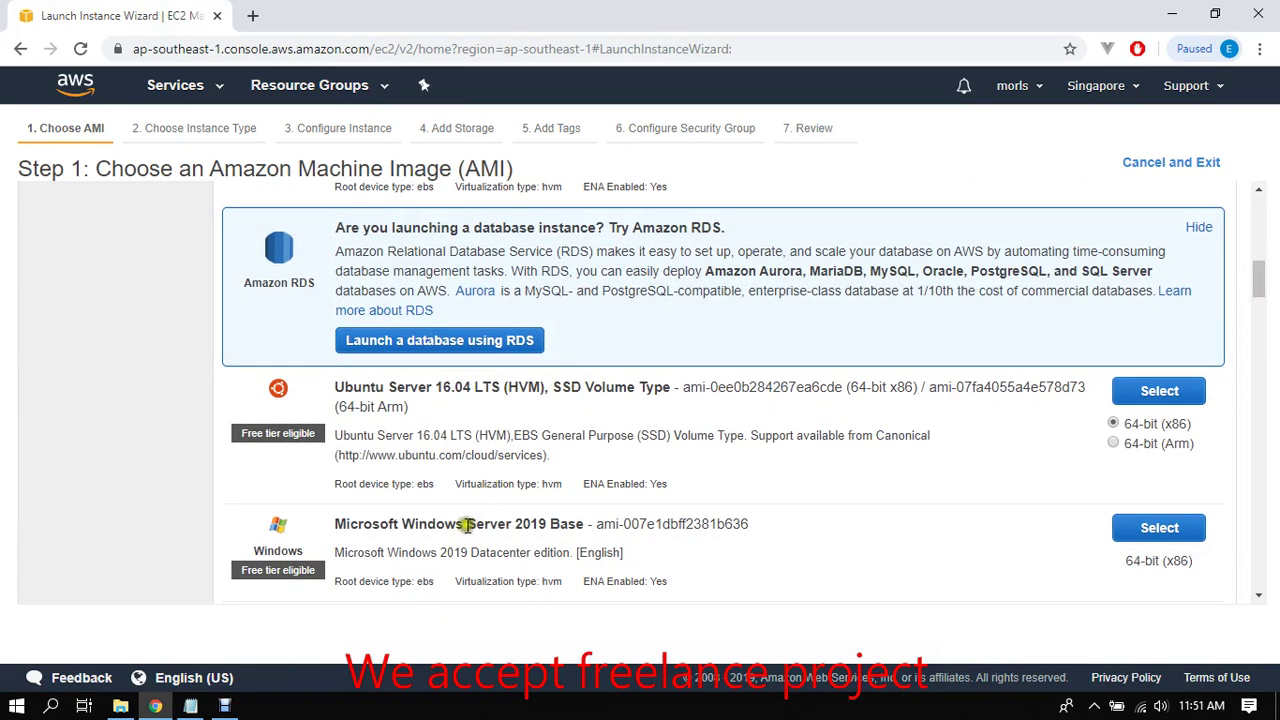
{"action": "left_click_drag", "start_coordinate": [418, 524], "coordinate": [512, 526]}
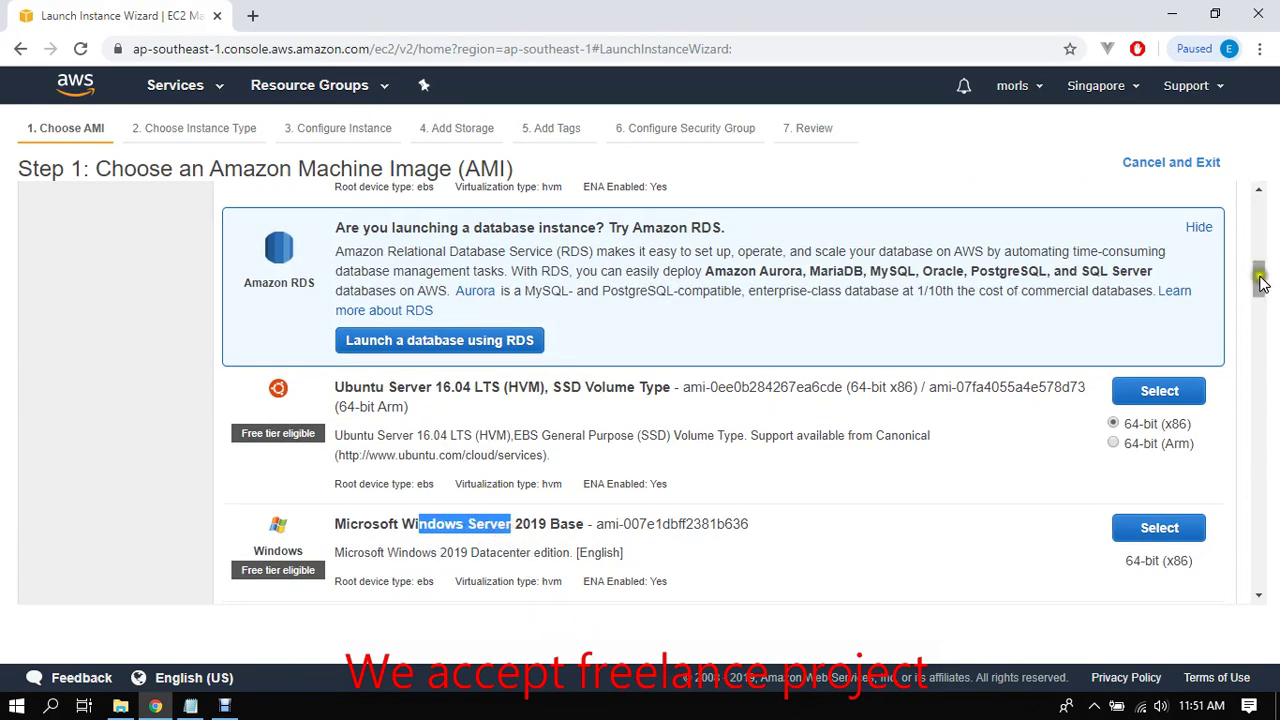
{"action": "left_click_drag", "start_coordinate": [1259, 283], "coordinate": [1265, 222]}
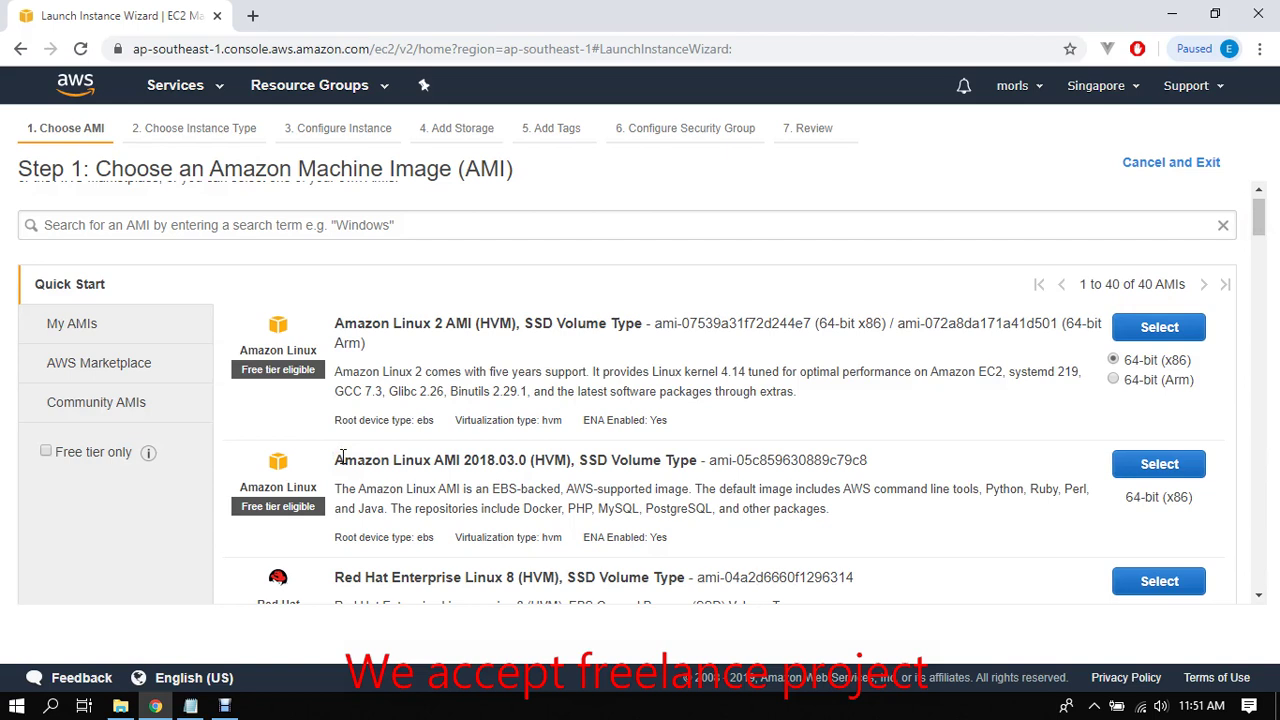
Step: Select the 64-bit (x86) Amazon Linux 2 AMI (HVM), SSD Volume Type as the machine image
{"action": "left_click_drag", "start_coordinate": [342, 457], "coordinate": [466, 366]}
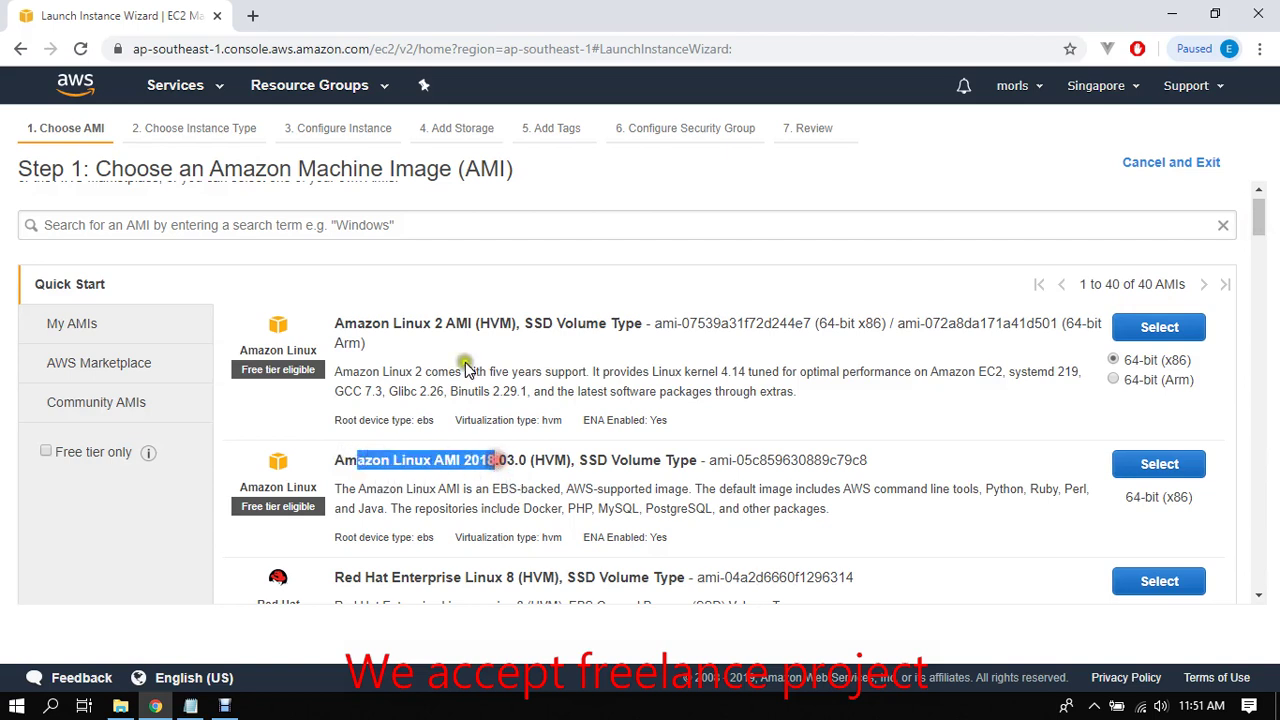
{"action": "left_click_drag", "start_coordinate": [446, 323], "coordinate": [530, 323]}
{"action": "left_click", "coordinate": [575, 332]}
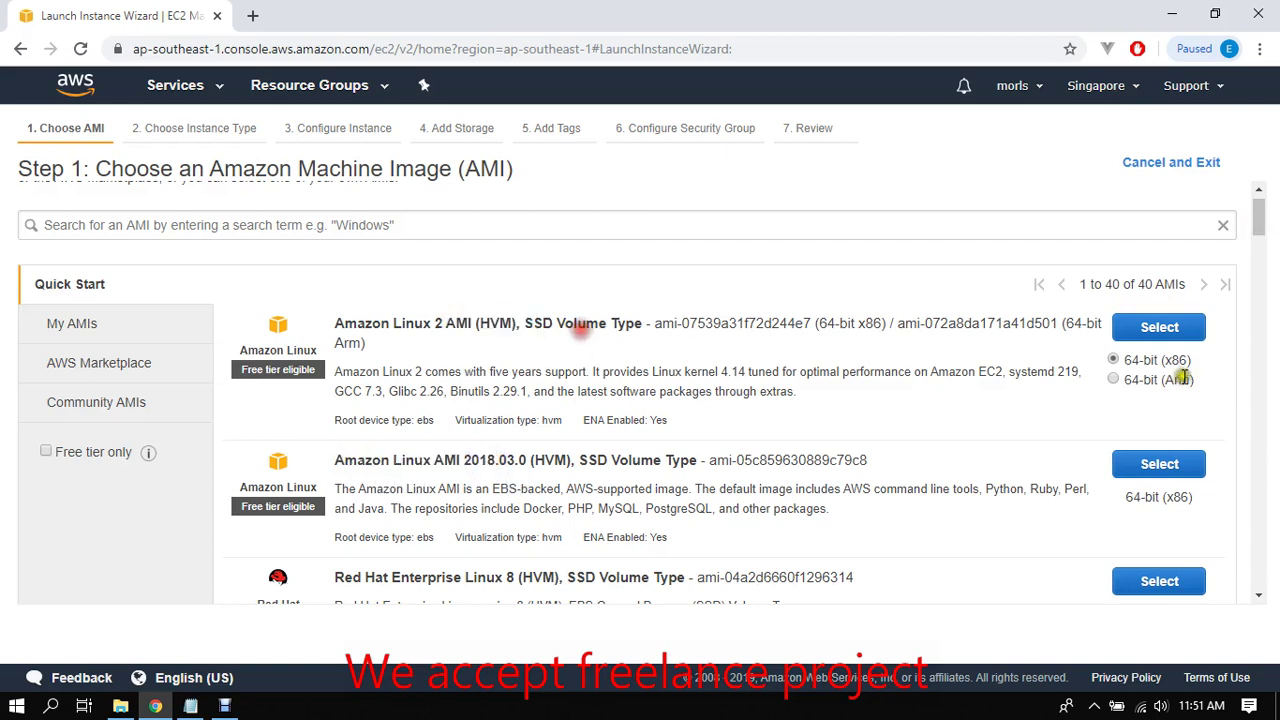
{"action": "left_click", "coordinate": [1155, 330]}
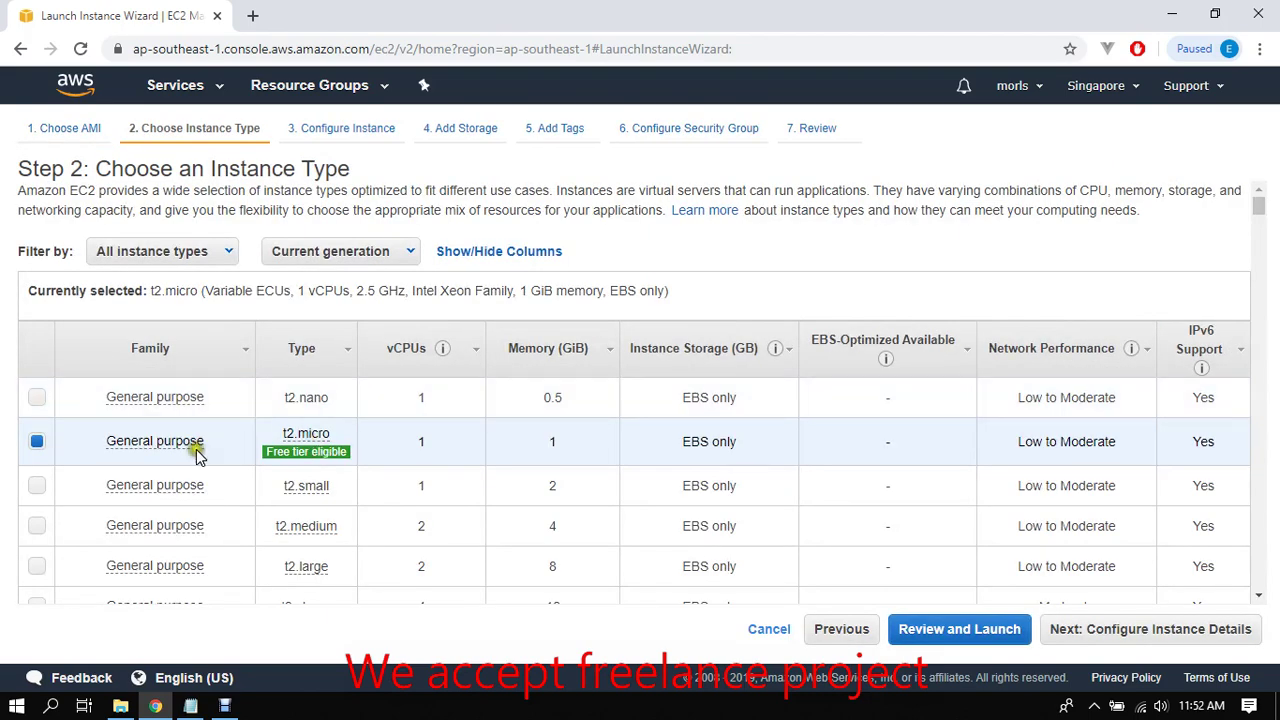
Step: Keep the t2.micro instance type with the default instance details, storage and tags, and continue to the security group configuration
{"action": "mouse_move", "coordinate": [292, 443]}
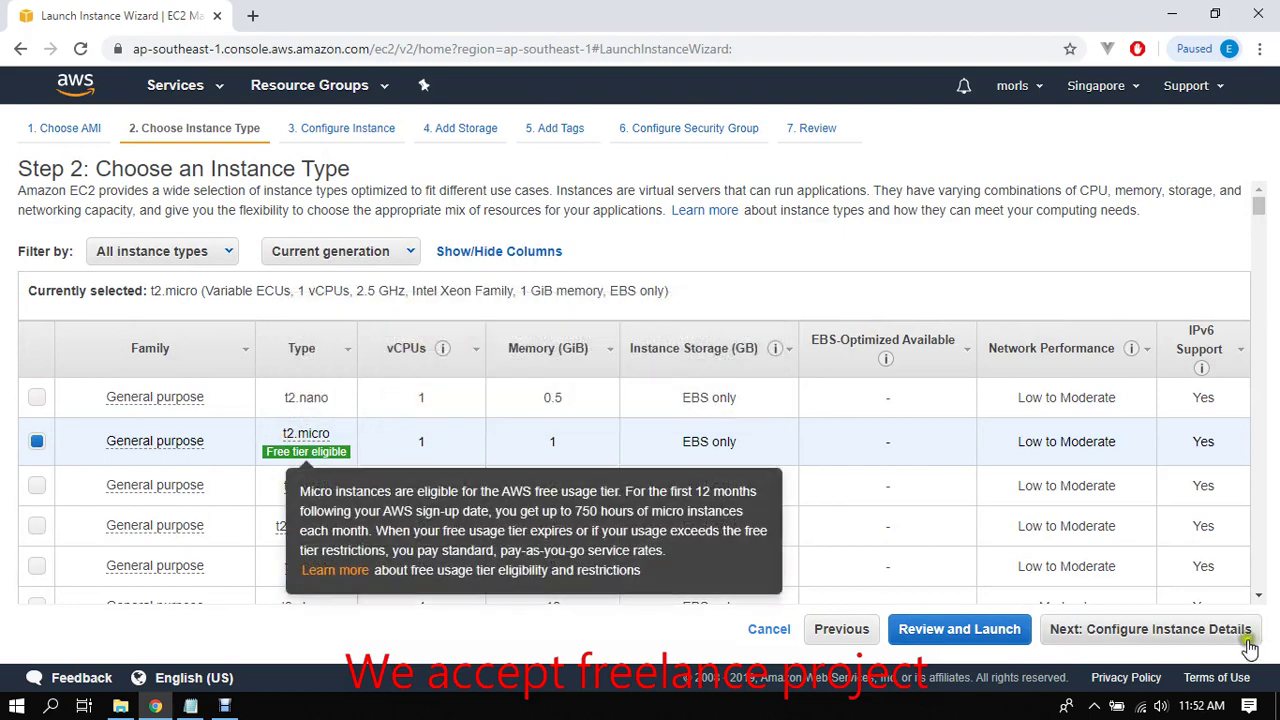
{"action": "left_click", "coordinate": [1159, 636]}
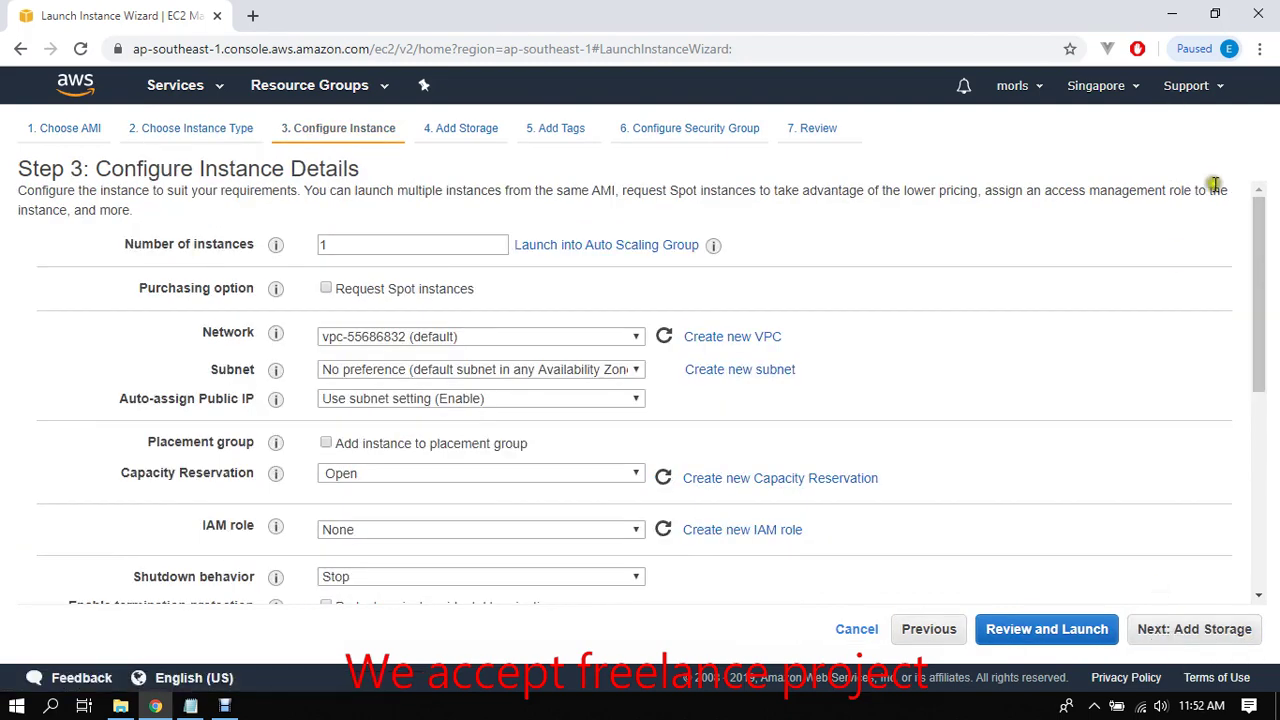
{"action": "left_click_drag", "start_coordinate": [1257, 249], "coordinate": [1272, 222]}
{"action": "left_click", "coordinate": [1152, 629]}
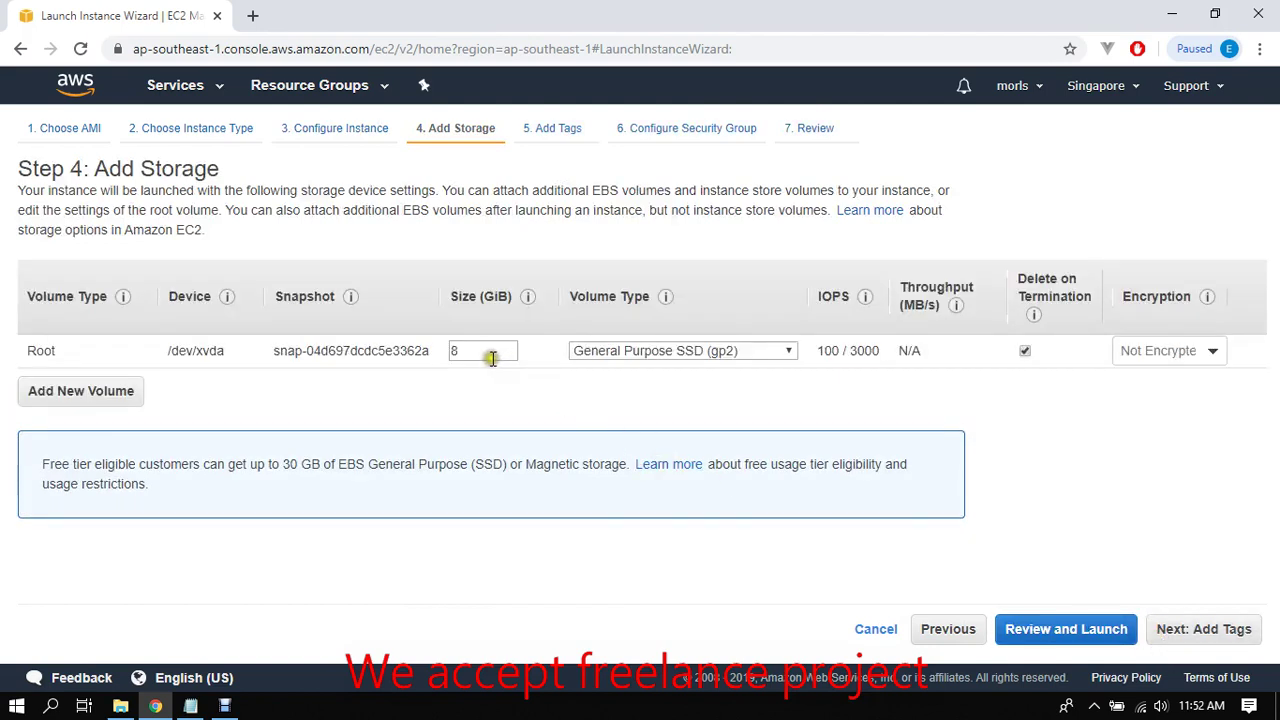
{"action": "left_click", "coordinate": [1192, 640]}
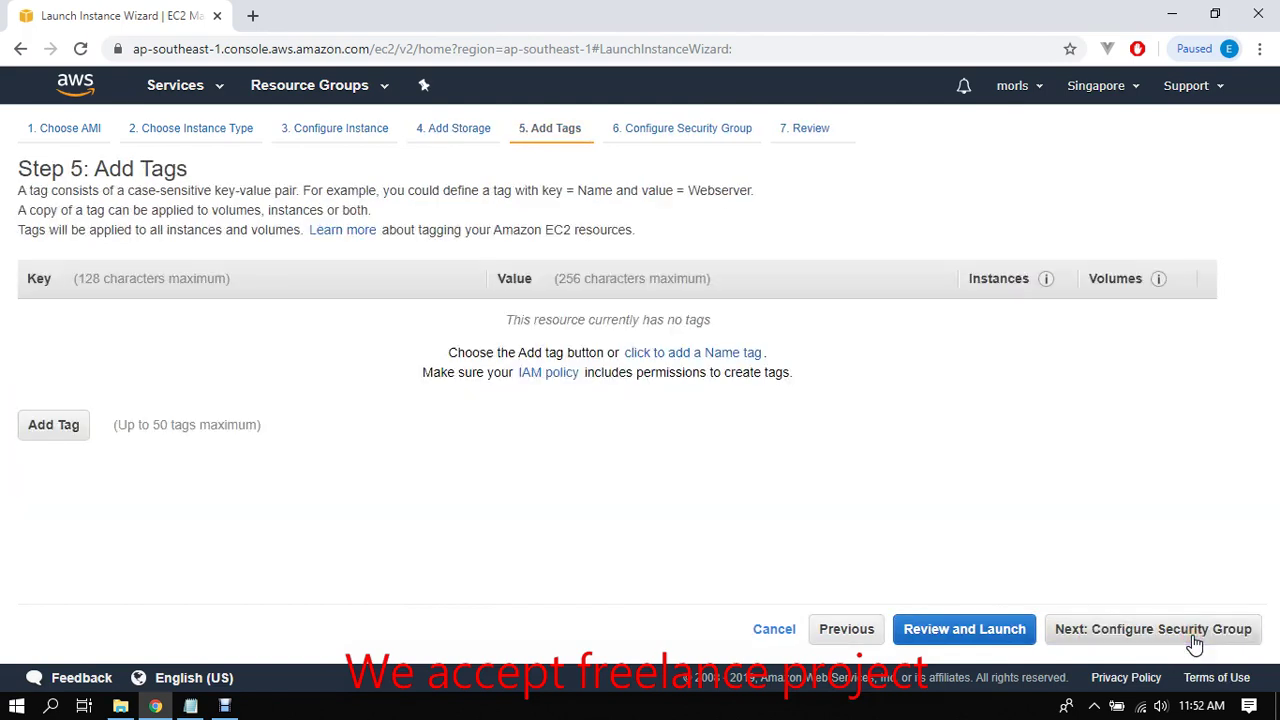
{"action": "left_click", "coordinate": [1118, 643]}
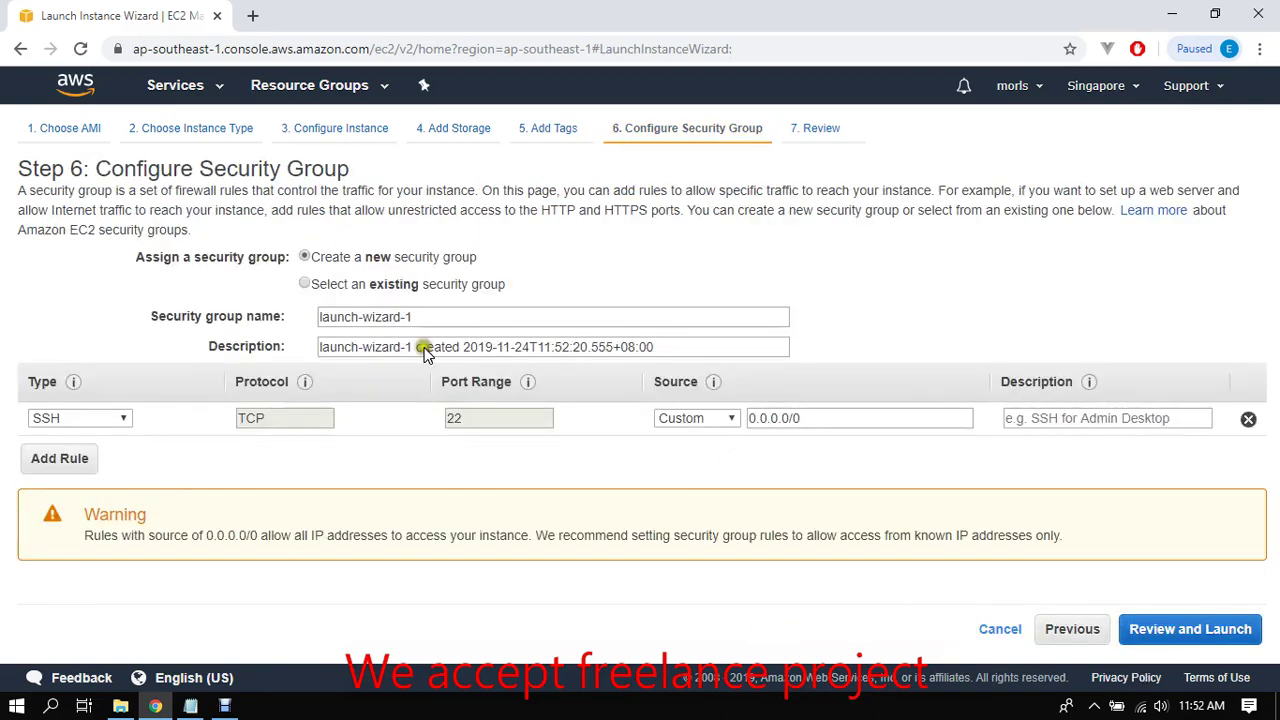
Step: Assign the existing security group "ec2 basic setup", look through its inbound rules, and continue to the launch review
{"action": "left_click", "coordinate": [305, 284]}
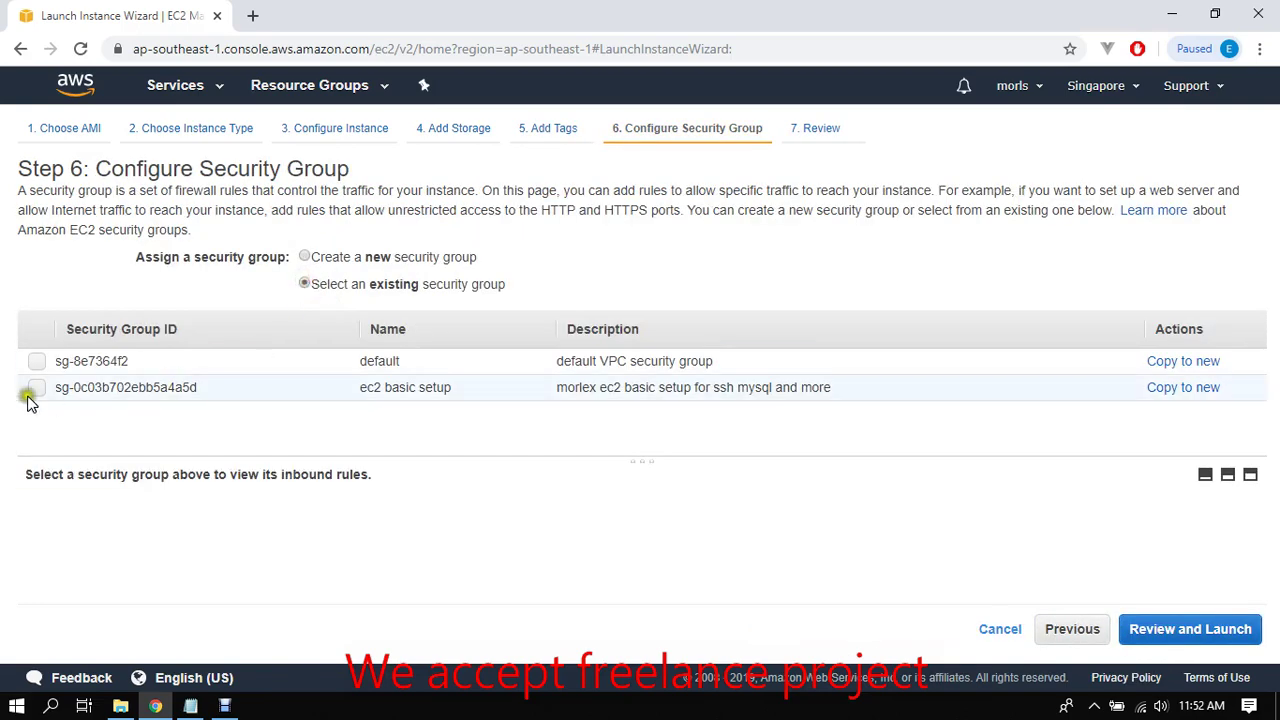
{"action": "left_click_drag", "start_coordinate": [362, 393], "coordinate": [480, 391]}
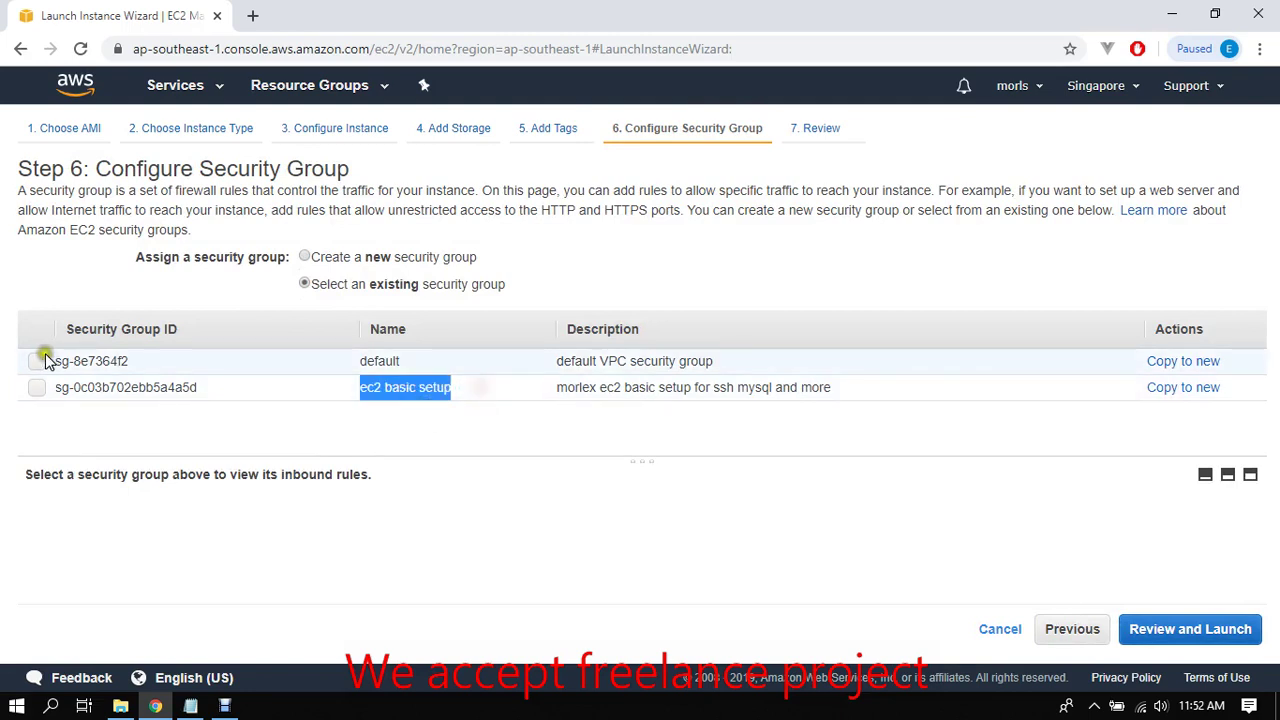
{"action": "left_click", "coordinate": [37, 389]}
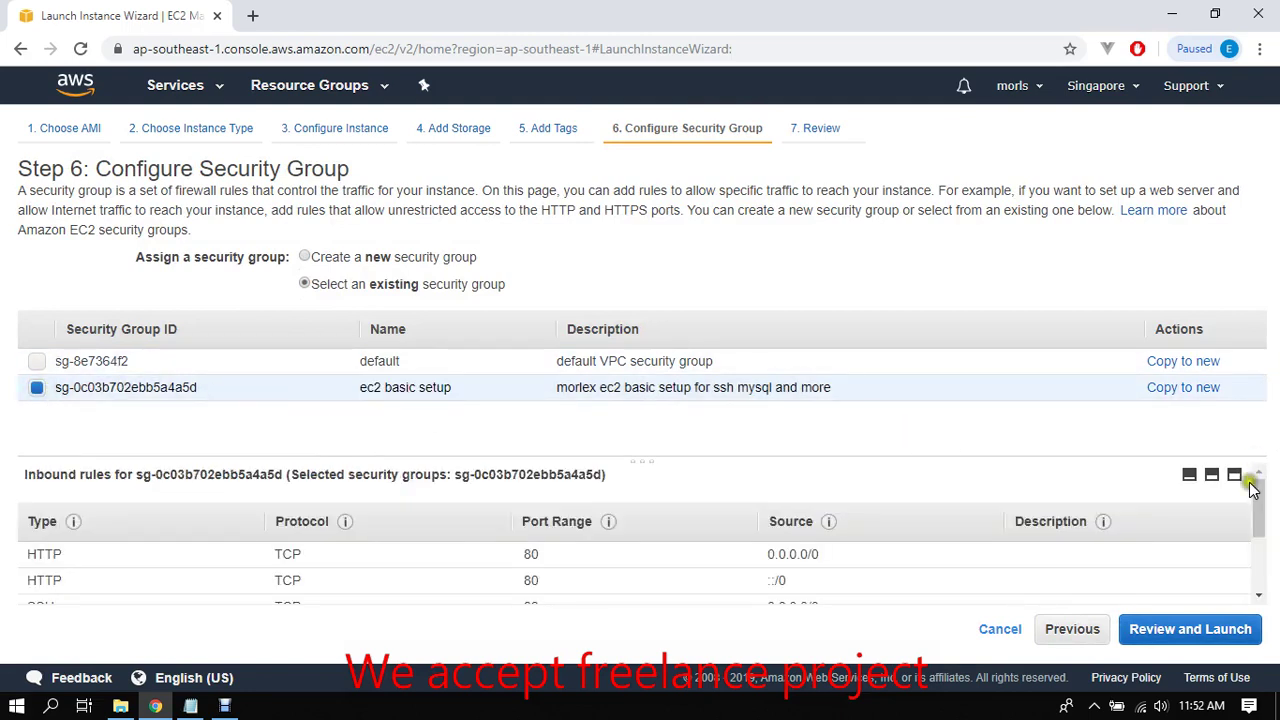
{"action": "left_click_drag", "start_coordinate": [1252, 487], "coordinate": [1258, 535]}
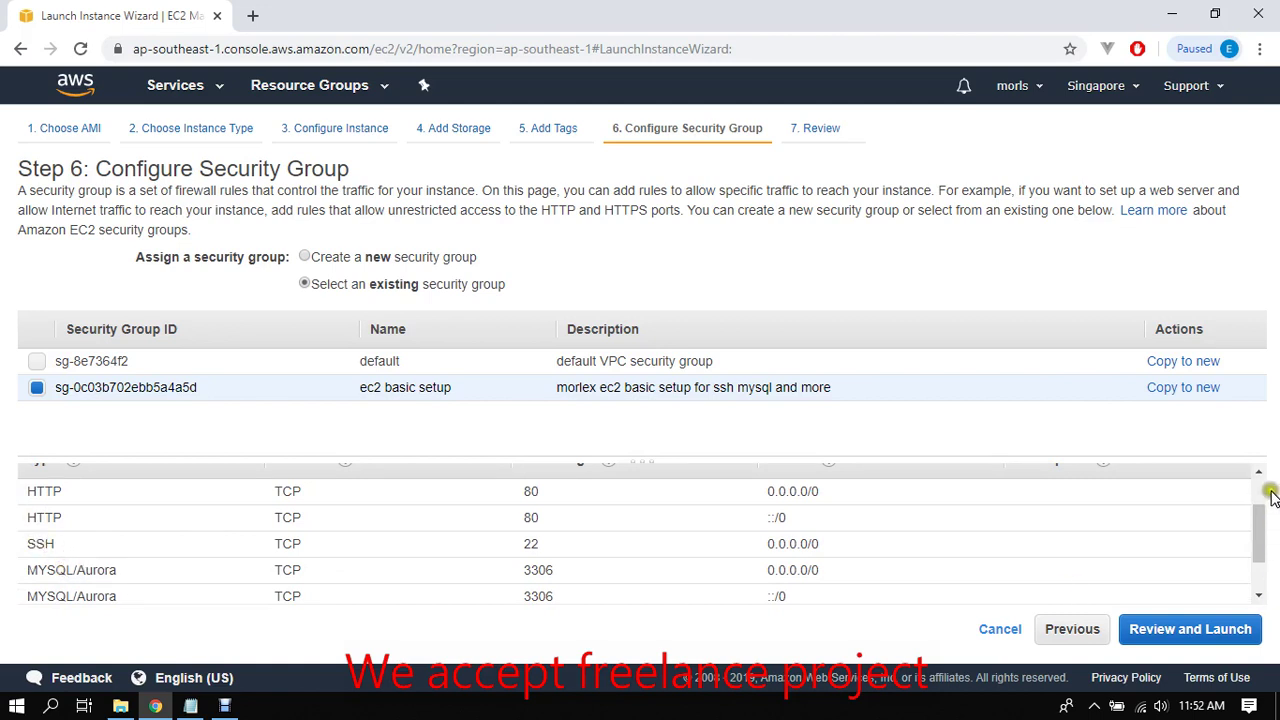
{"action": "left_click_drag", "start_coordinate": [1258, 528], "coordinate": [1264, 560]}
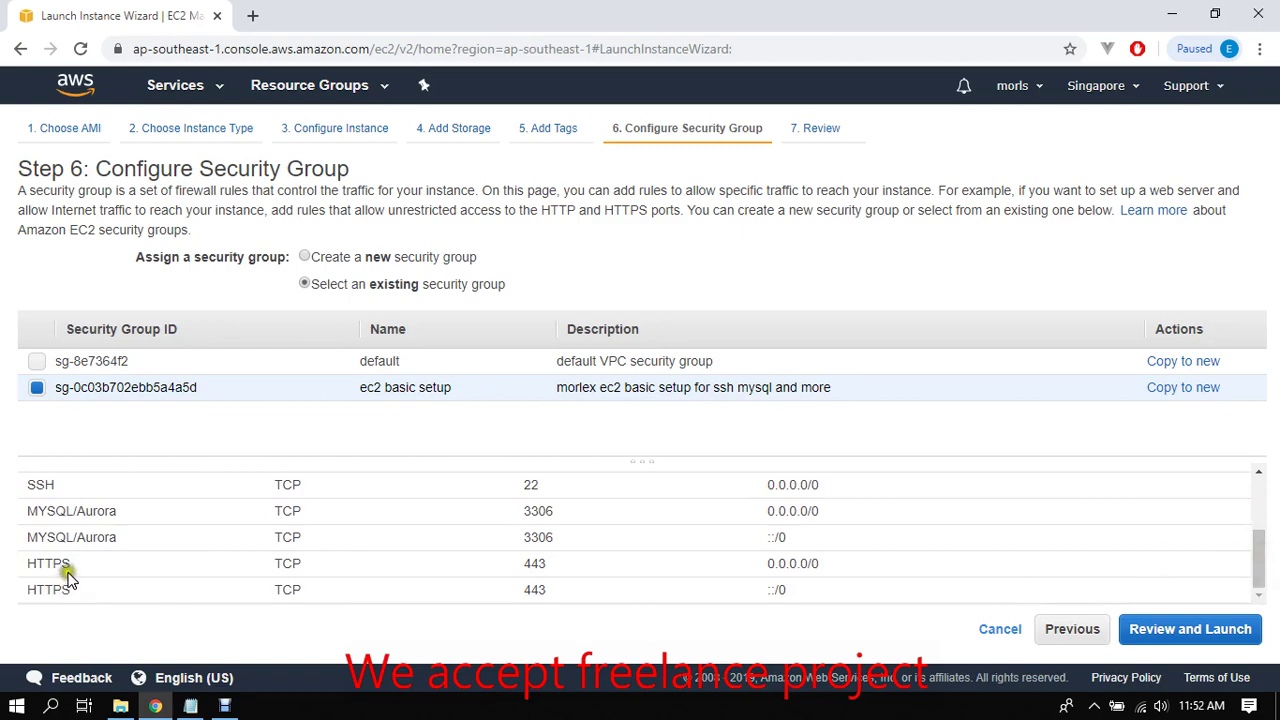
{"action": "left_click", "coordinate": [1180, 629]}
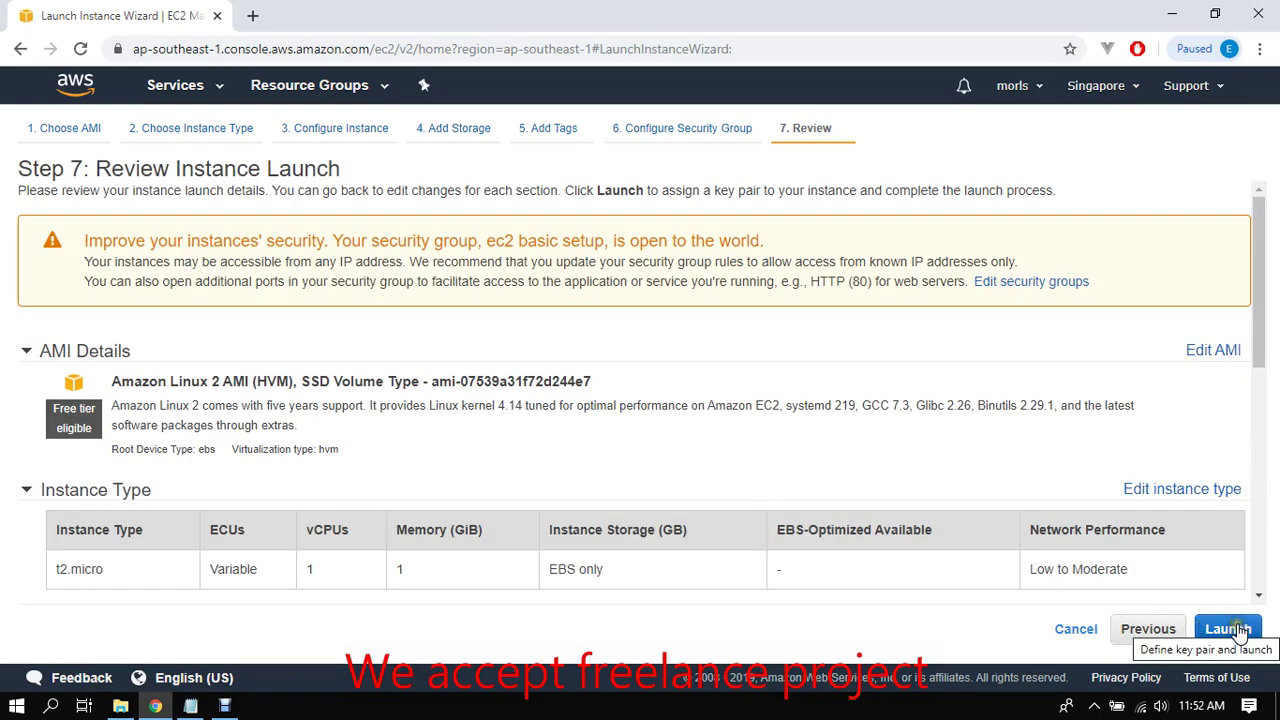
Step: Start the launch, choose to create a new key pair named morlex, and download its private key file
{"action": "left_click", "coordinate": [1230, 630]}
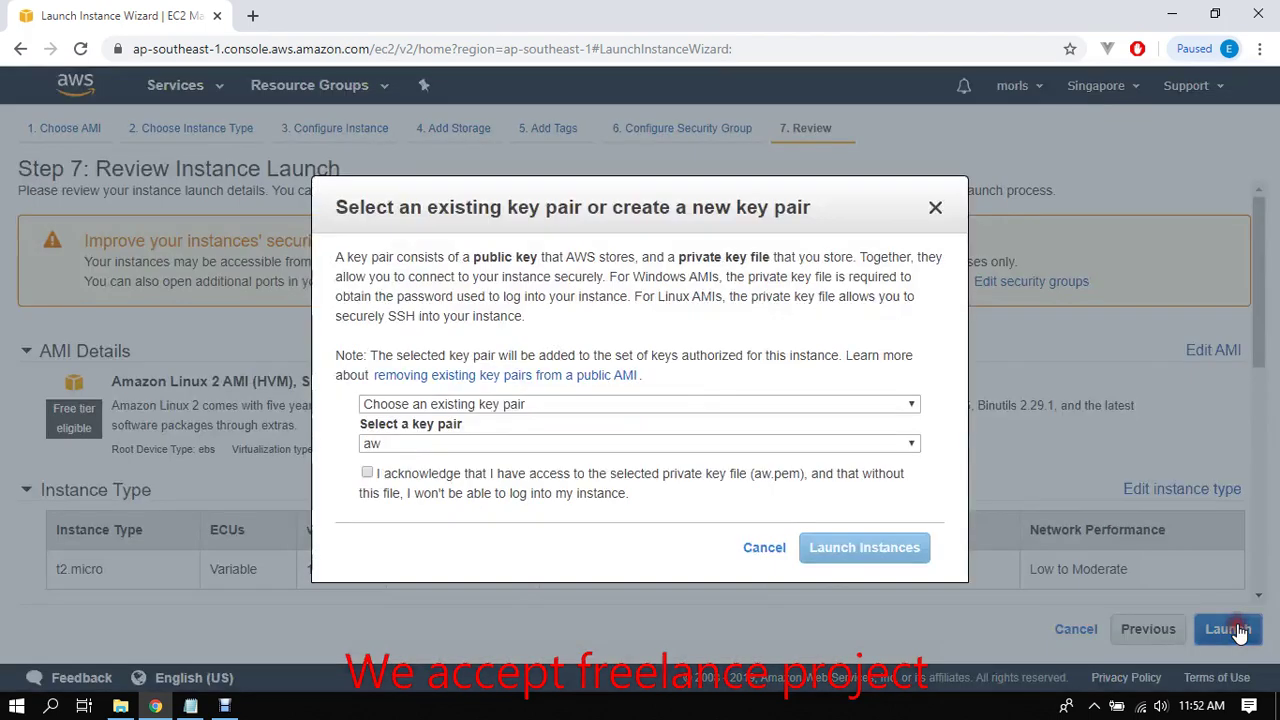
{"action": "left_click", "coordinate": [528, 441]}
{"action": "left_click", "coordinate": [527, 438]}
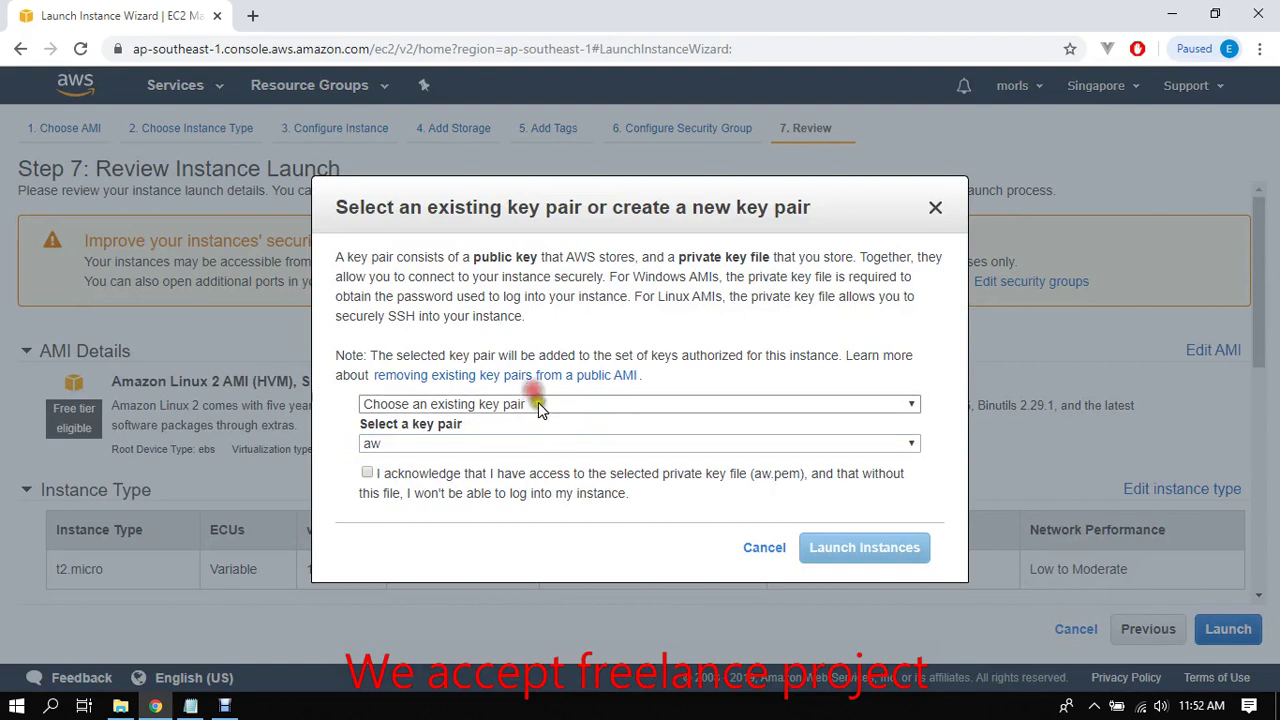
{"action": "left_click", "coordinate": [538, 403]}
{"action": "left_click", "coordinate": [492, 441]}
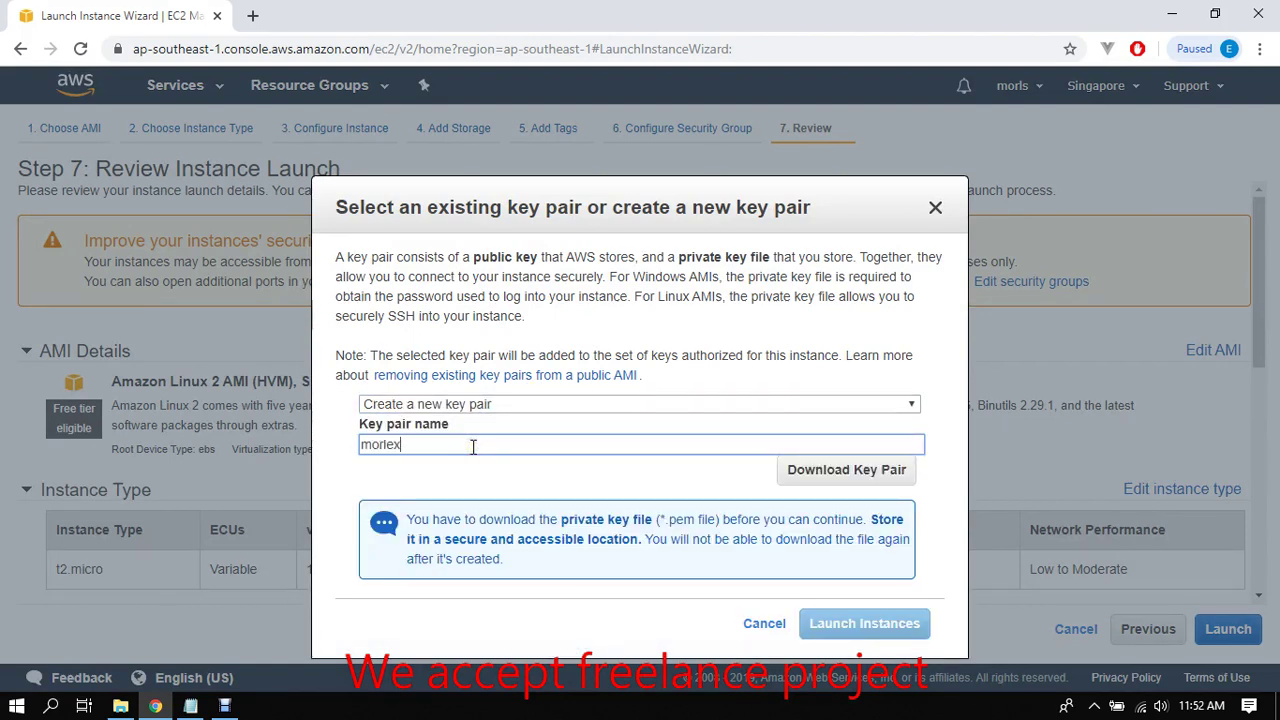
{"action": "left_click", "coordinate": [818, 470]}
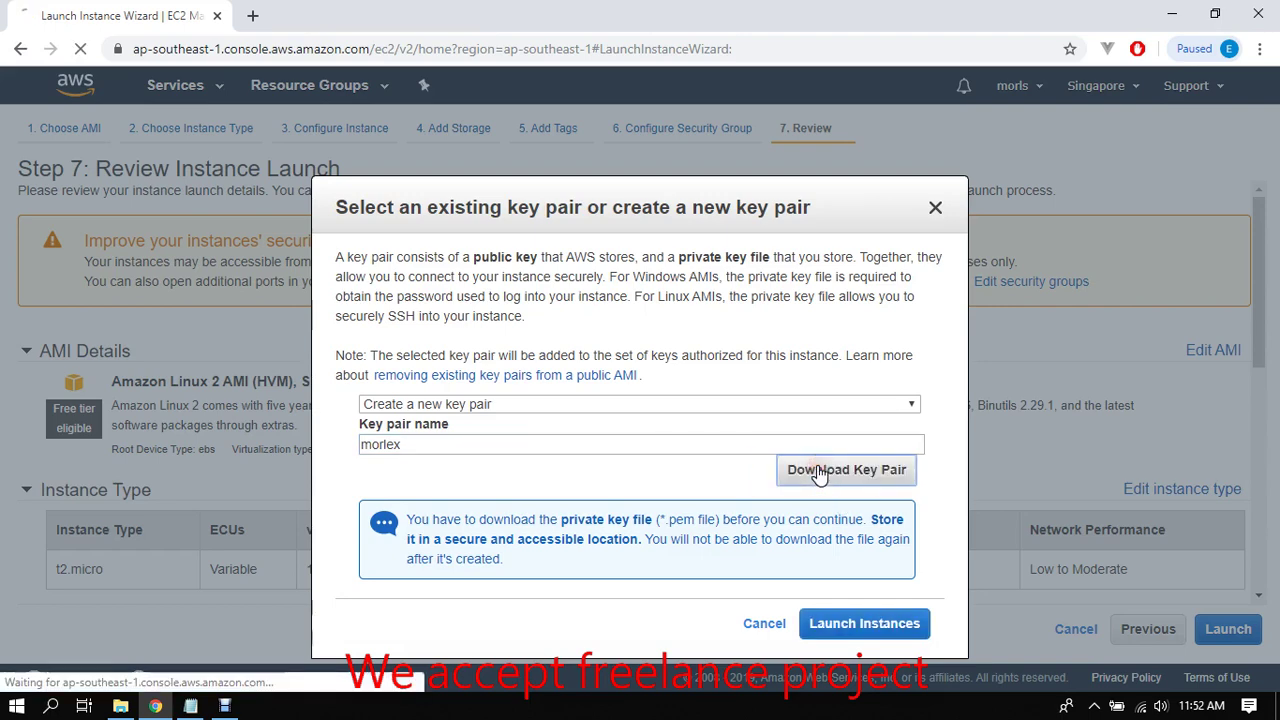
Step: Launch the instance with the new key pair and go to the instances list
{"action": "left_click", "coordinate": [860, 625]}
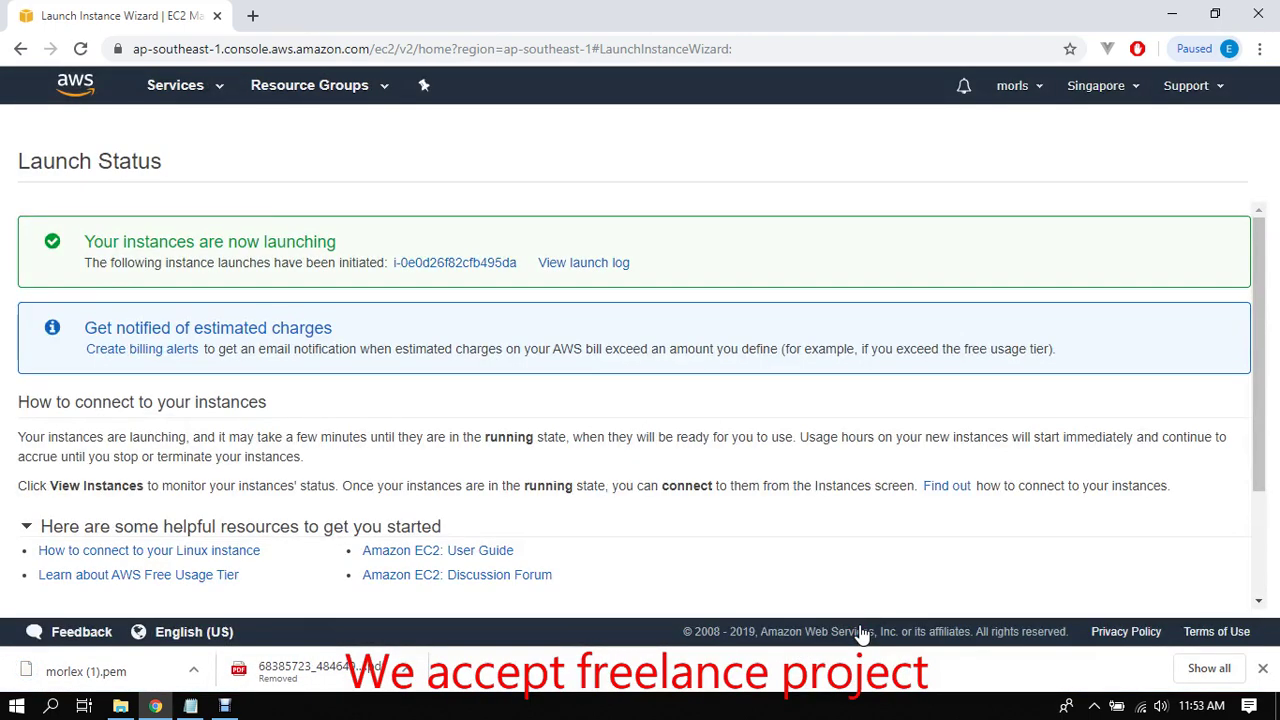
{"action": "scroll", "coordinate": [1260, 363], "scroll_direction": "down", "scroll_amount": 3}
{"action": "left_click", "coordinate": [1178, 593]}
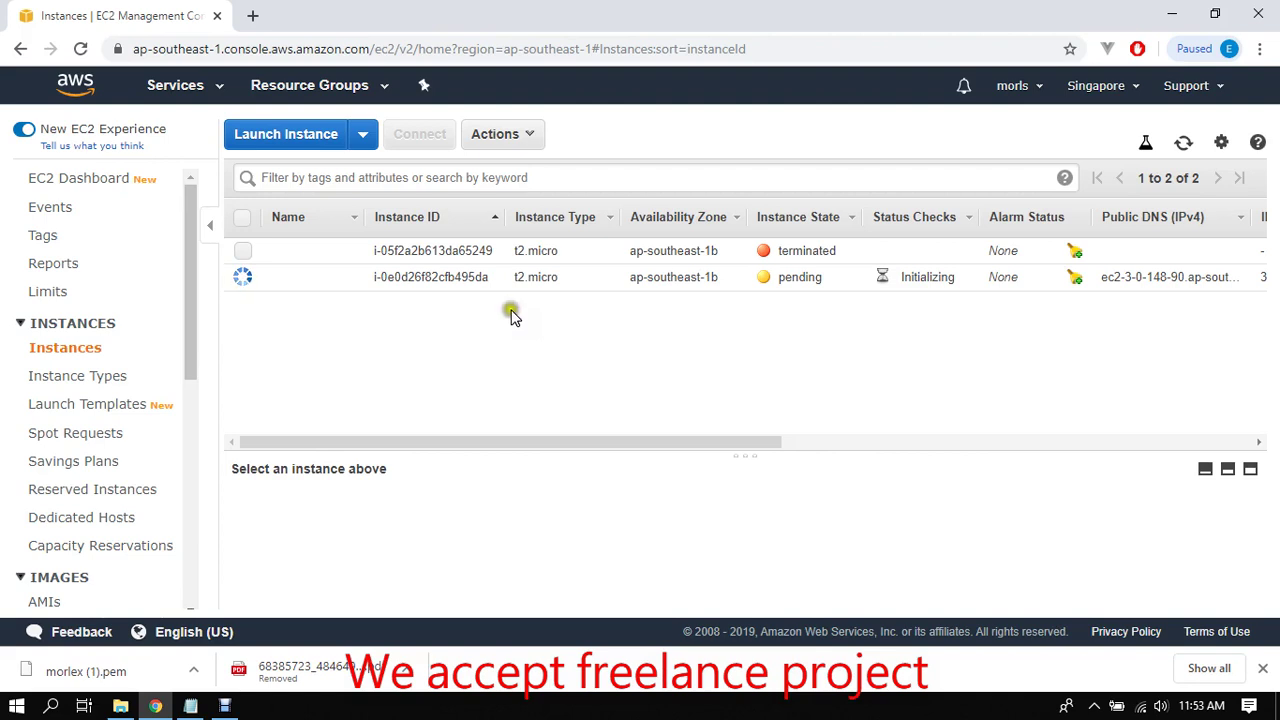
Step: Search the web in a new tab for "amazon linux ami 2 lamp" and open the AWS tutorial on installing a LAMP web server
{"action": "left_click", "coordinate": [254, 17]}
{"action": "type", "text": "ama"}
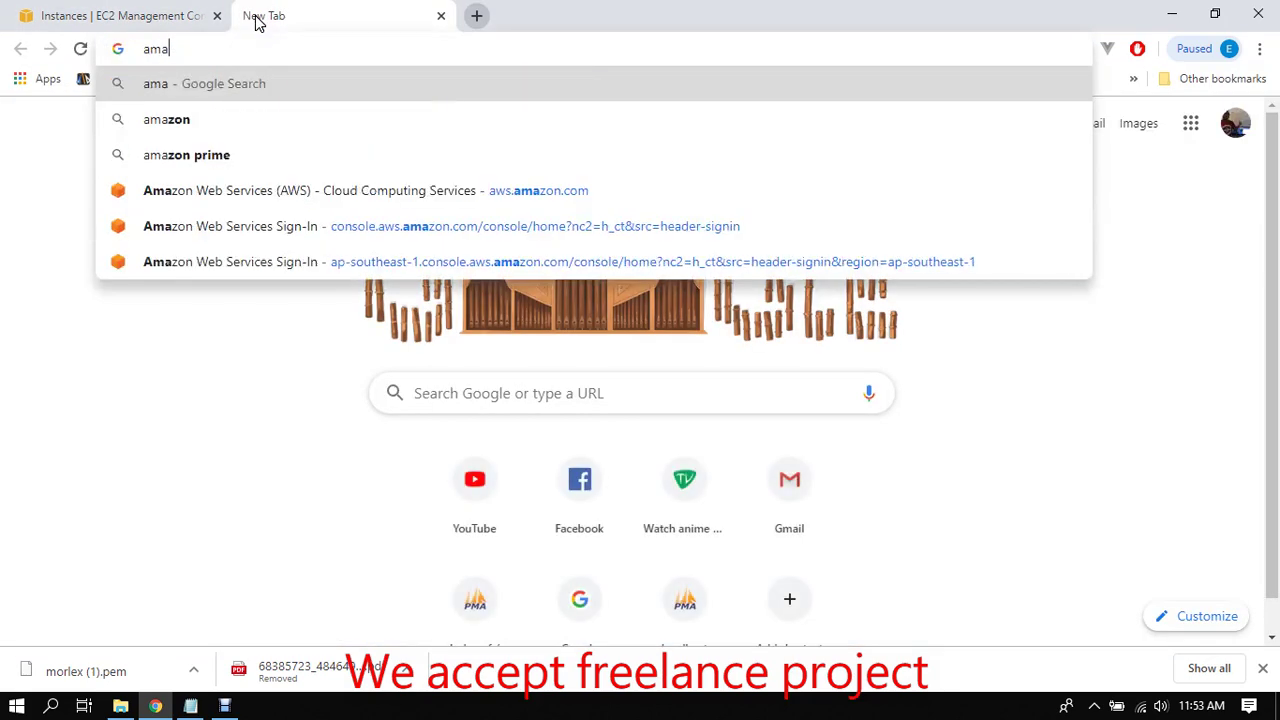
{"action": "type", "text": "zon linux ami 2"}
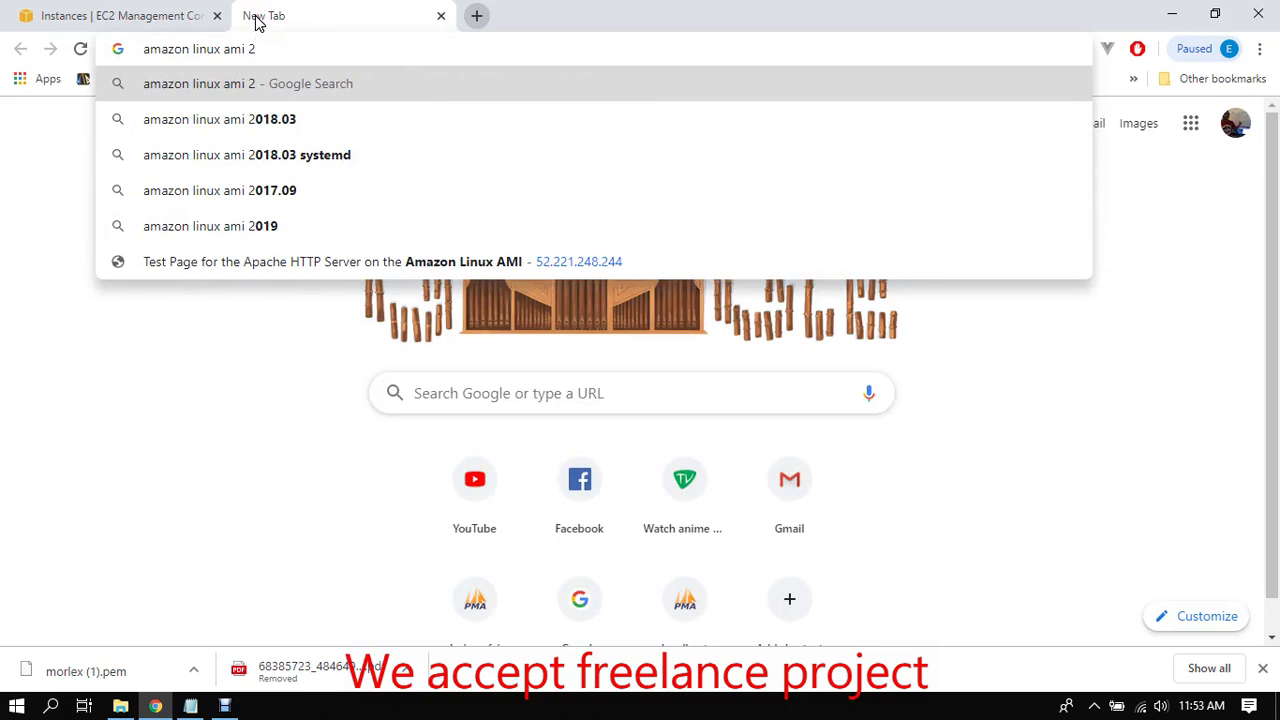
{"action": "type", "text": " lamp"}
{"action": "key", "text": "Return"}
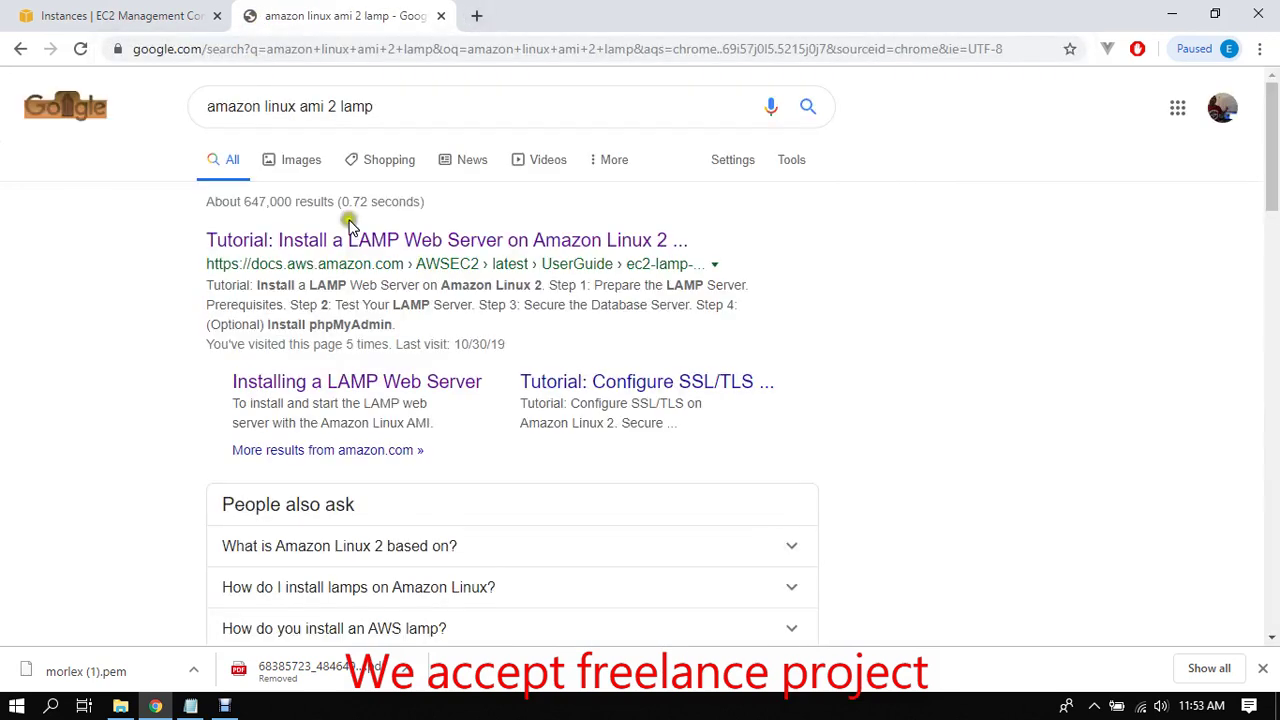
{"action": "left_click", "coordinate": [482, 241]}
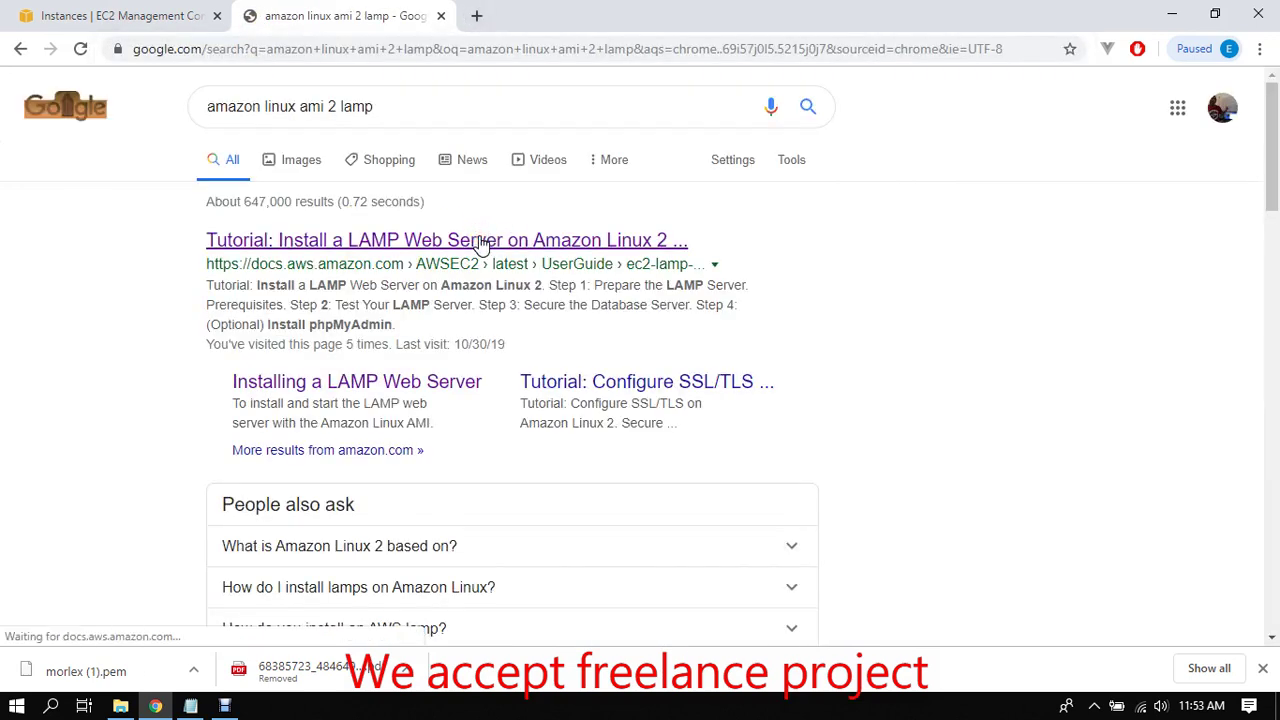
Step: Return to the EC2 instances list and refresh it to check the new instance's state
{"action": "left_click", "coordinate": [155, 706]}
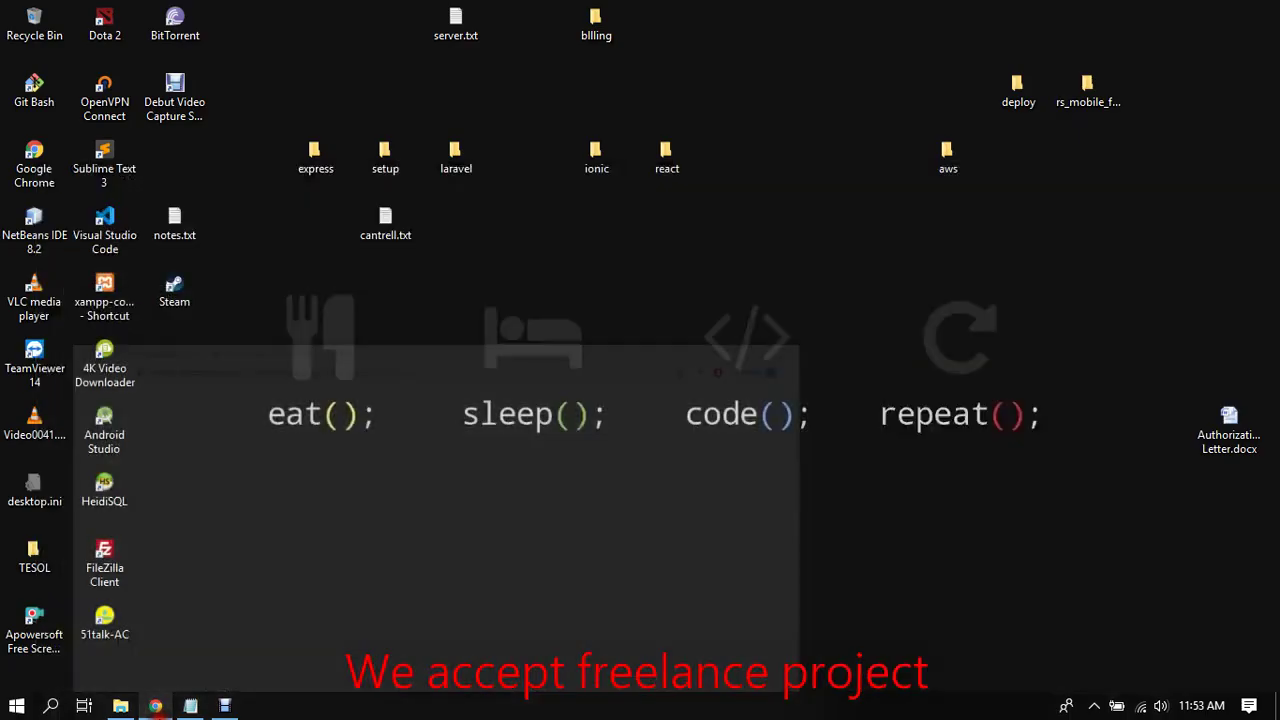
{"action": "left_click", "coordinate": [155, 706]}
{"action": "left_click", "coordinate": [182, 18]}
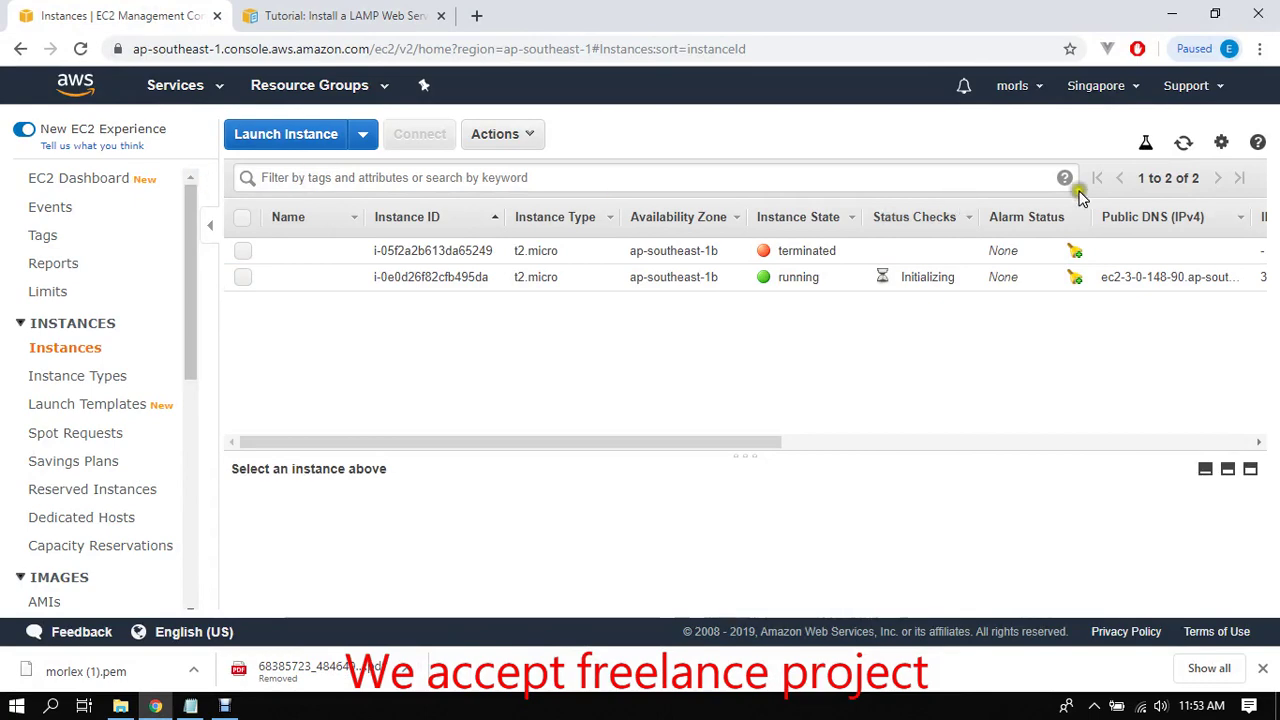
{"action": "left_click", "coordinate": [1185, 142]}
Step: Switch to File Explorer, copy morlex (1).pem from the Downloads folder, and close the window
{"action": "left_click", "coordinate": [1172, 14]}
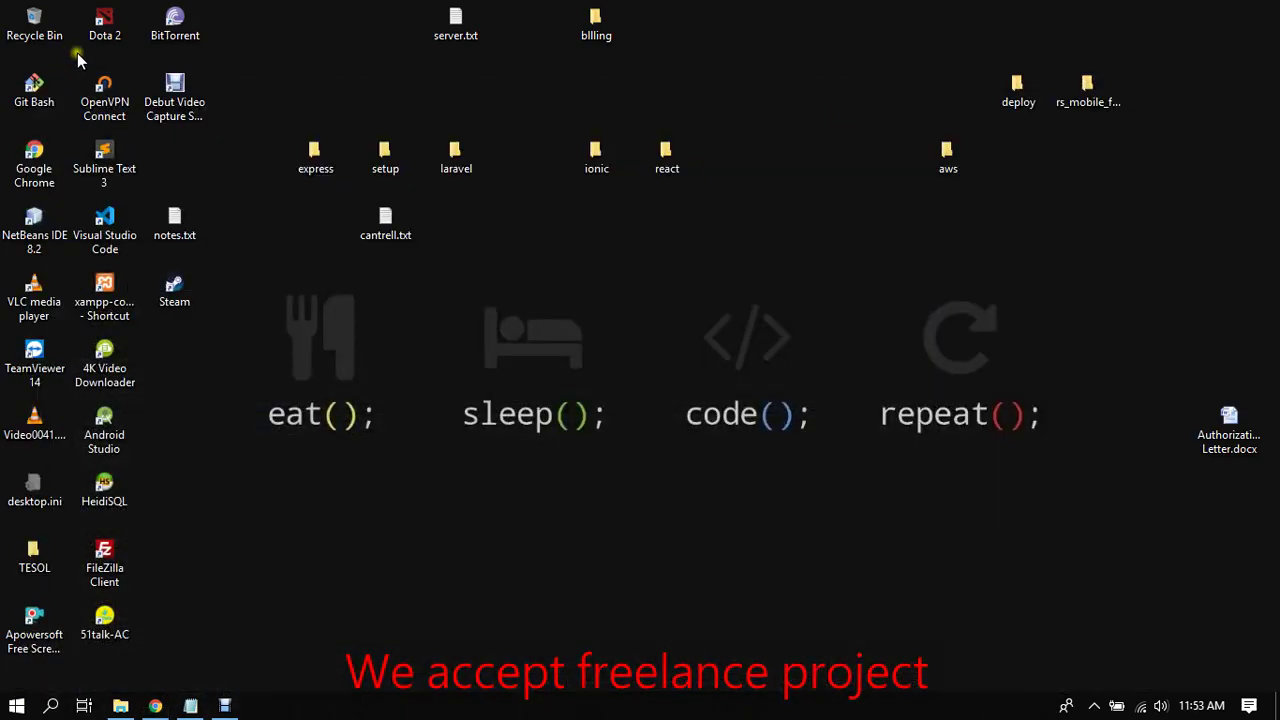
{"action": "key", "text": "super+e"}
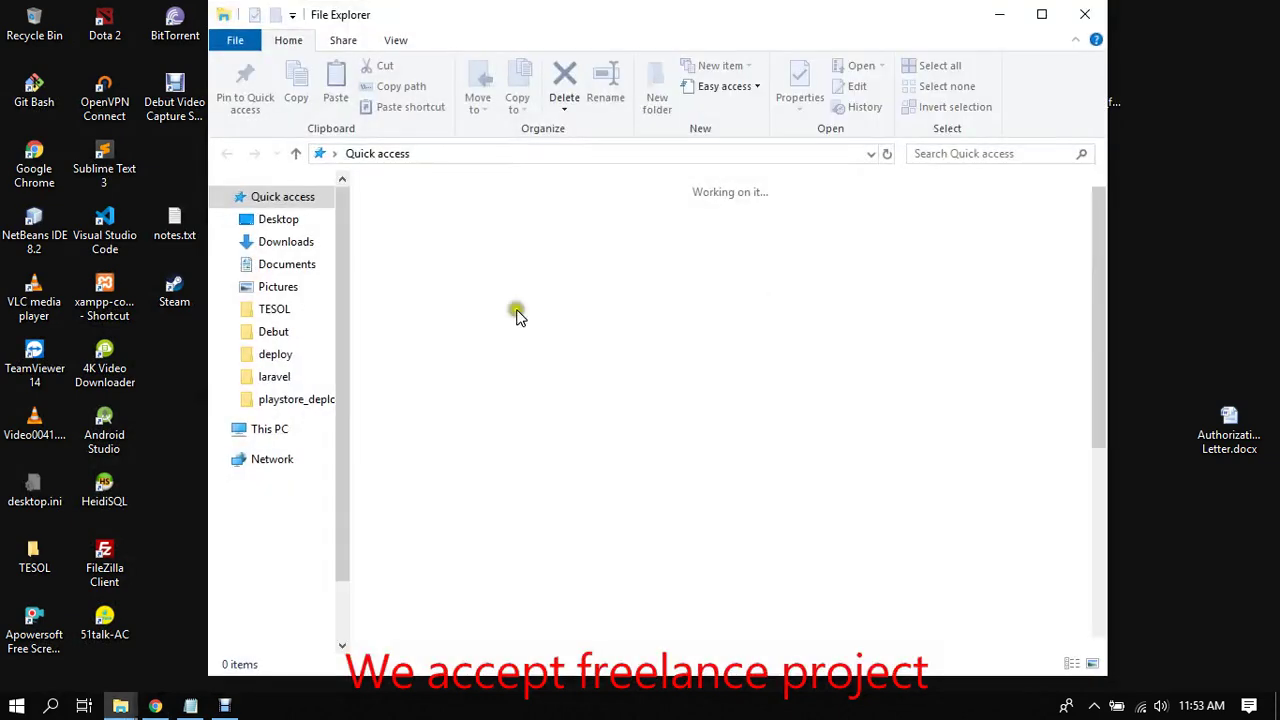
{"action": "left_click", "coordinate": [290, 245]}
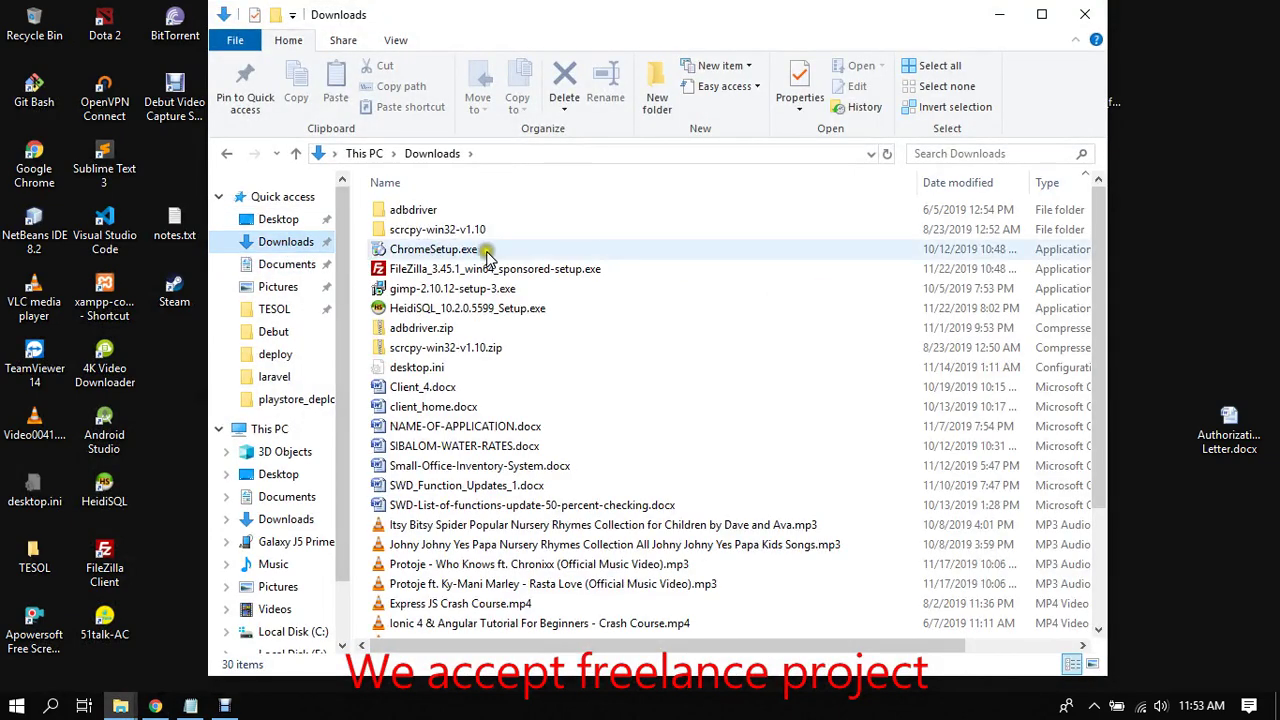
{"action": "left_click", "coordinate": [463, 277]}
{"action": "scroll", "coordinate": [465, 300], "scroll_direction": "down", "scroll_amount": 3}
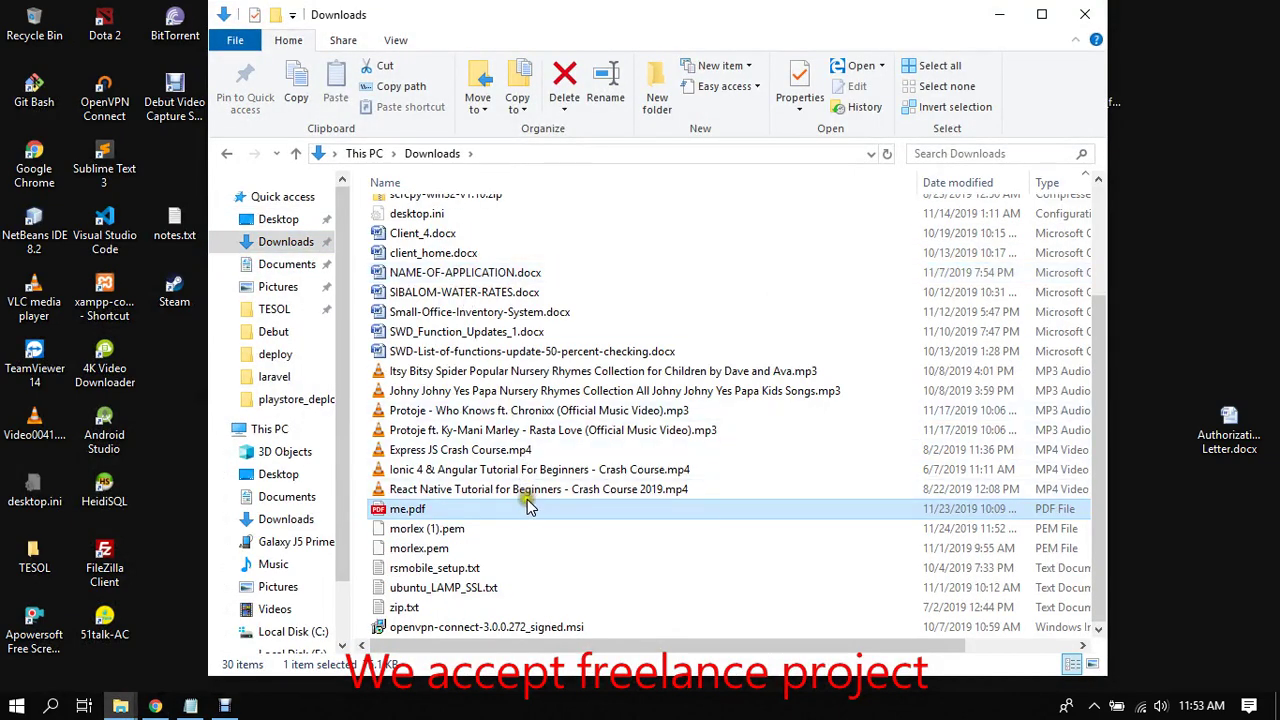
{"action": "left_click", "coordinate": [446, 535]}
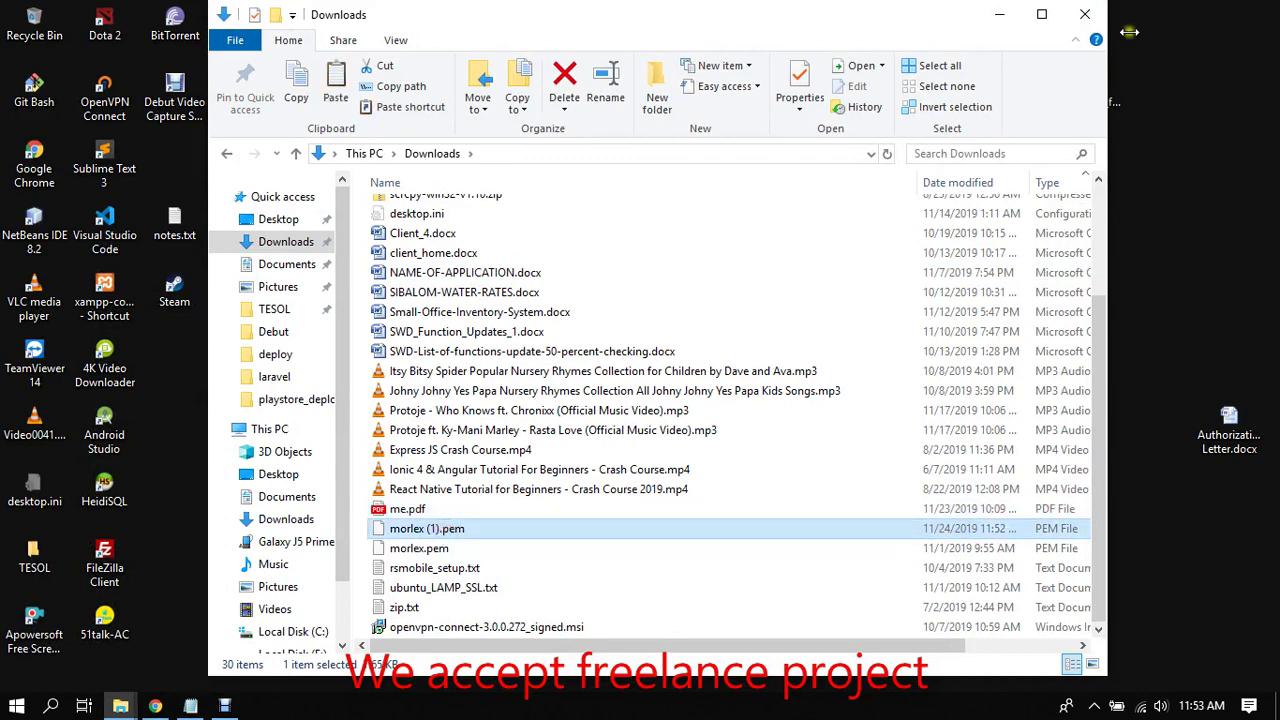
{"action": "left_click", "coordinate": [1085, 14]}
Step: Open the aws folder on the desktop, delete aw.pem, and paste morlex (1).pem in its place
{"action": "left_click", "coordinate": [948, 155]}
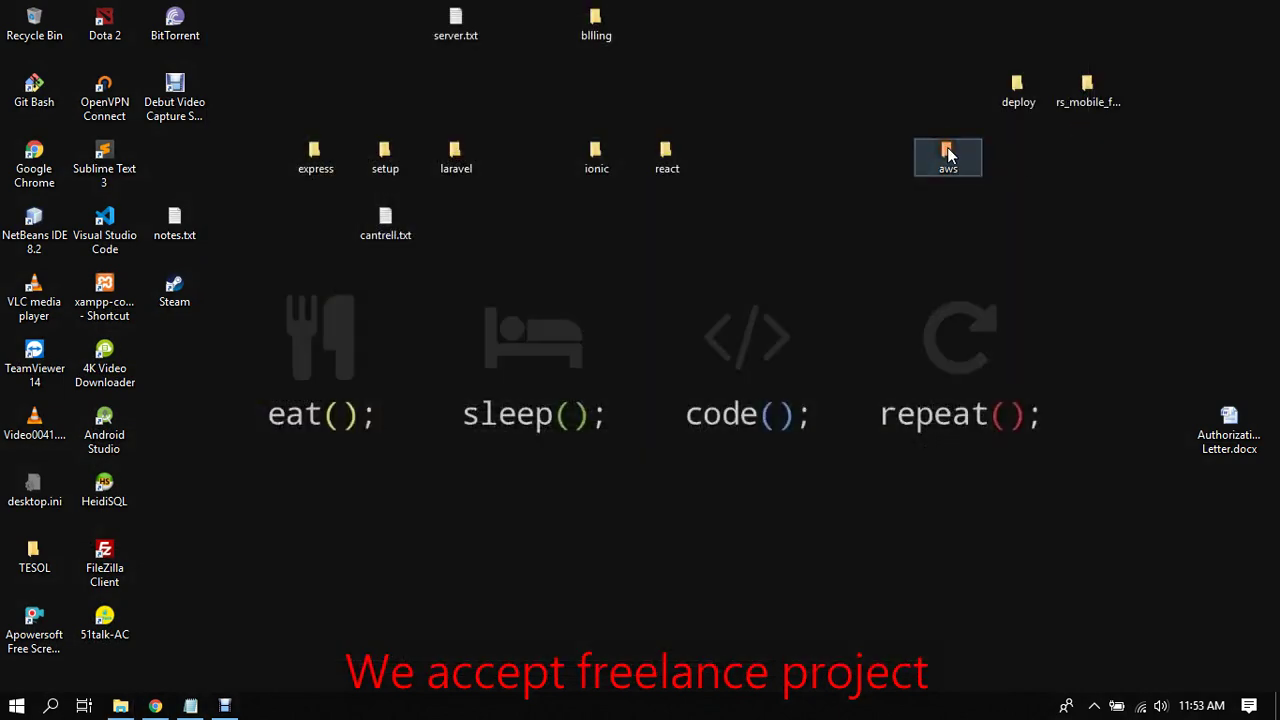
{"action": "double_click", "coordinate": [948, 155]}
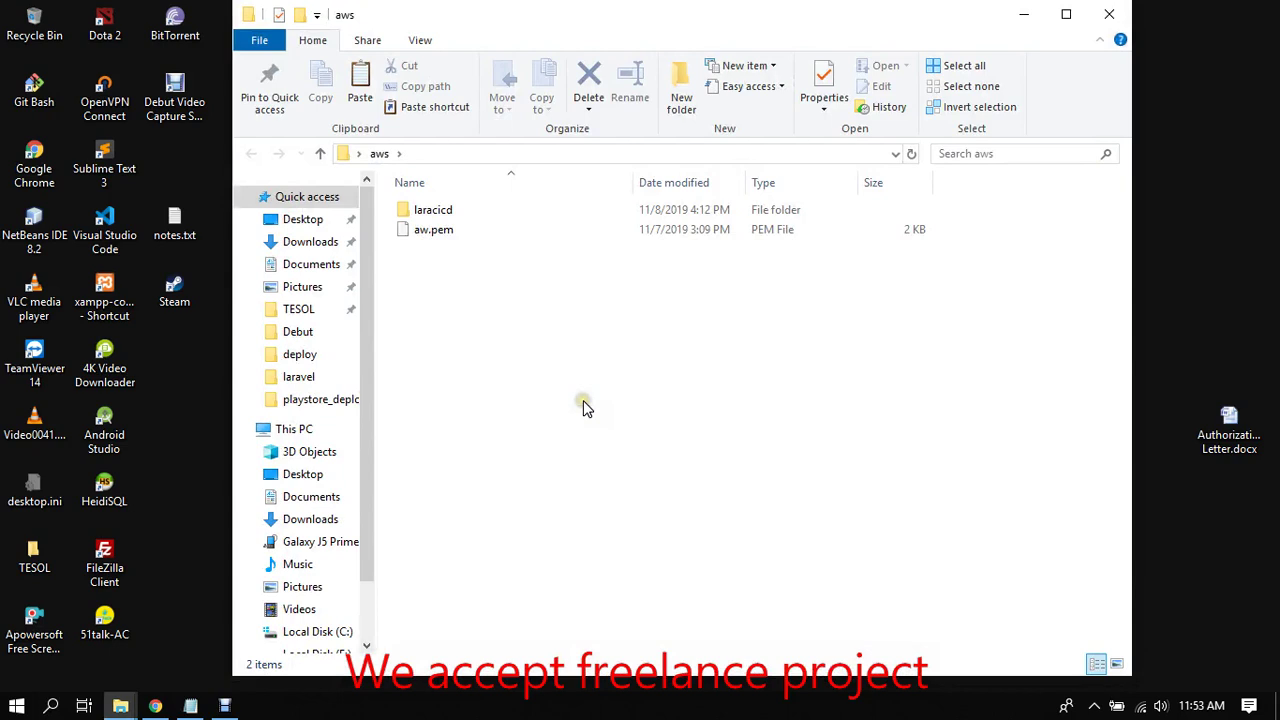
{"action": "left_click", "coordinate": [445, 232]}
{"action": "key", "text": "Delete"}
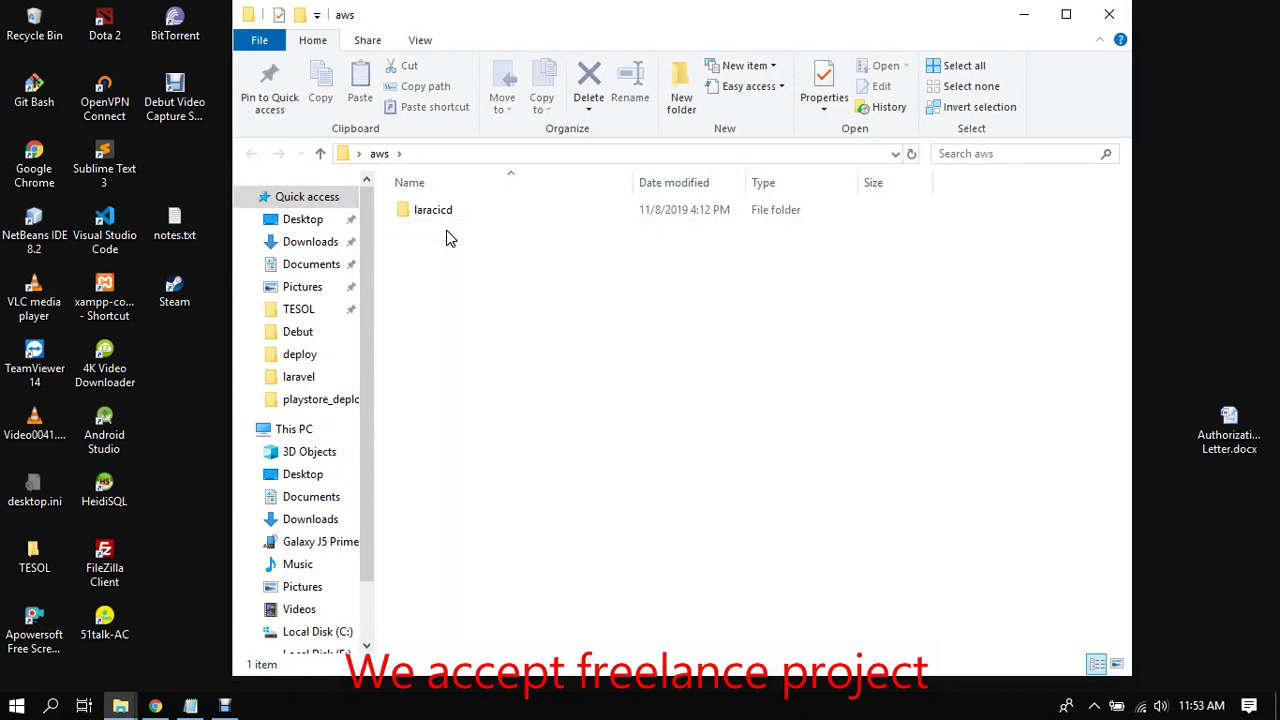
{"action": "key", "text": "ctrl+v"}
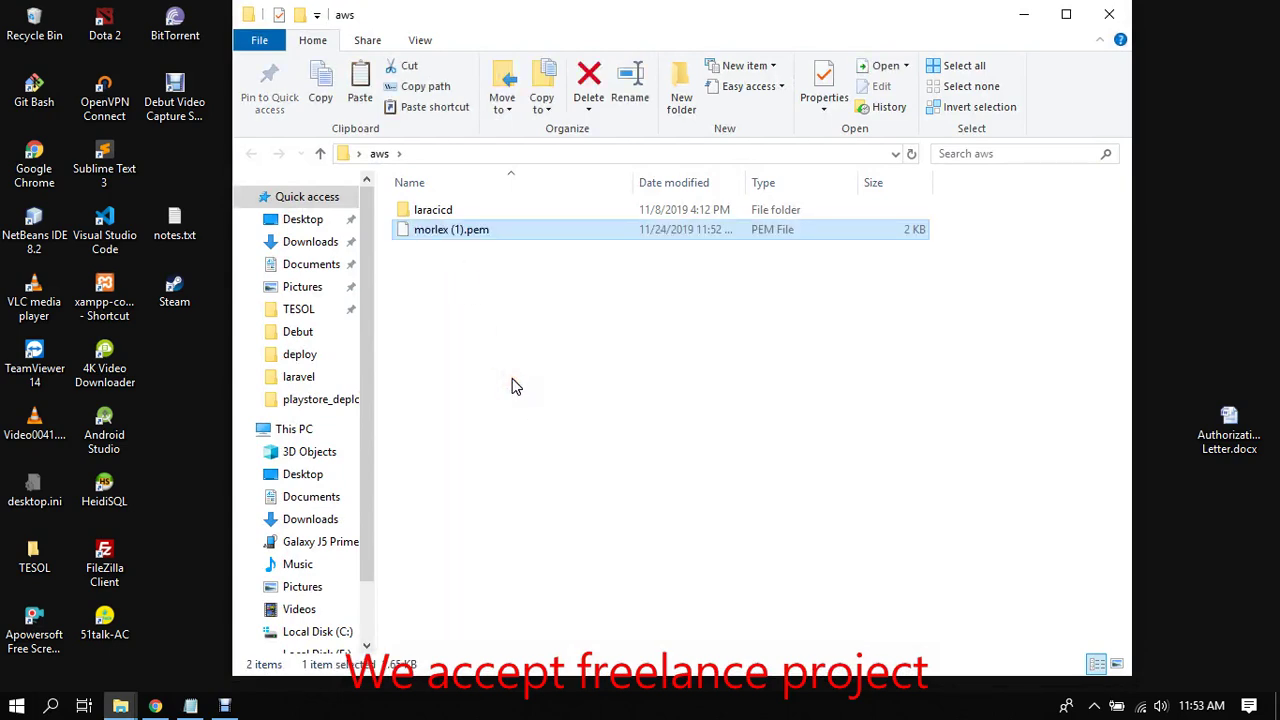
Step: Rename the pasted key file as morlex.pem and open a Git Bash terminal in the aws folder
{"action": "key", "text": "F2"}
{"action": "type", "text": "morlex"}
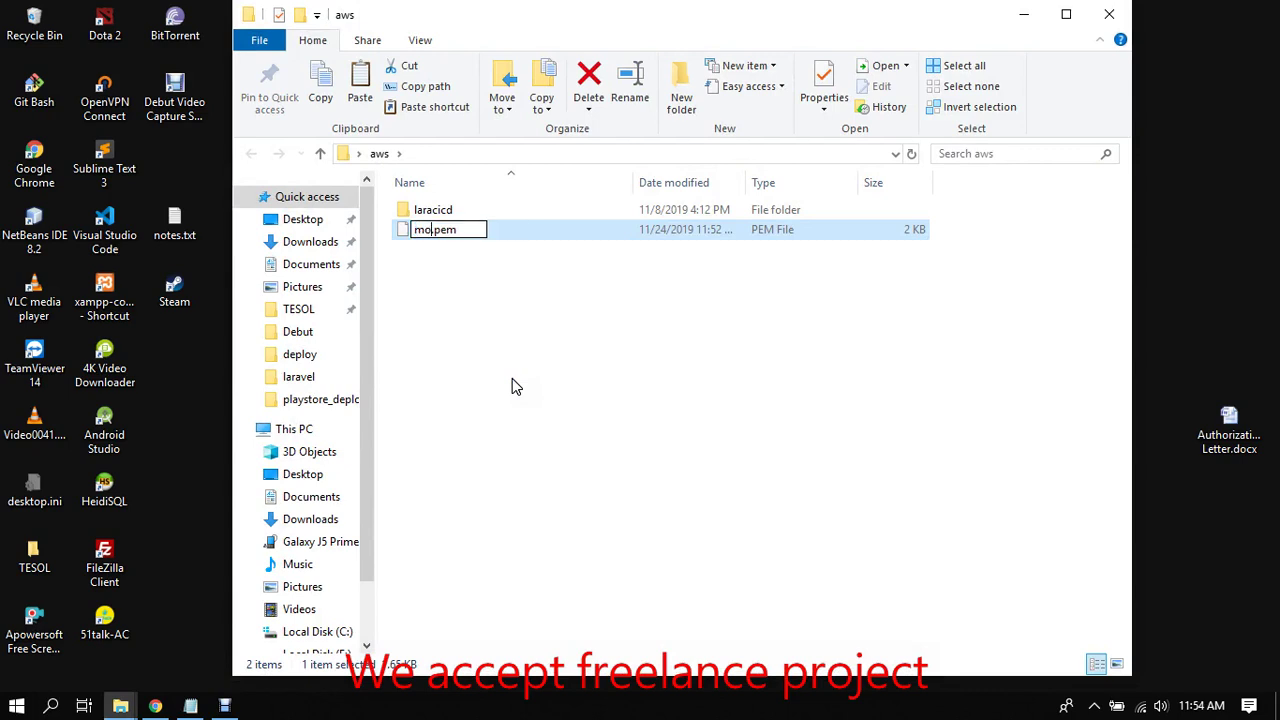
{"action": "key", "text": "Return"}
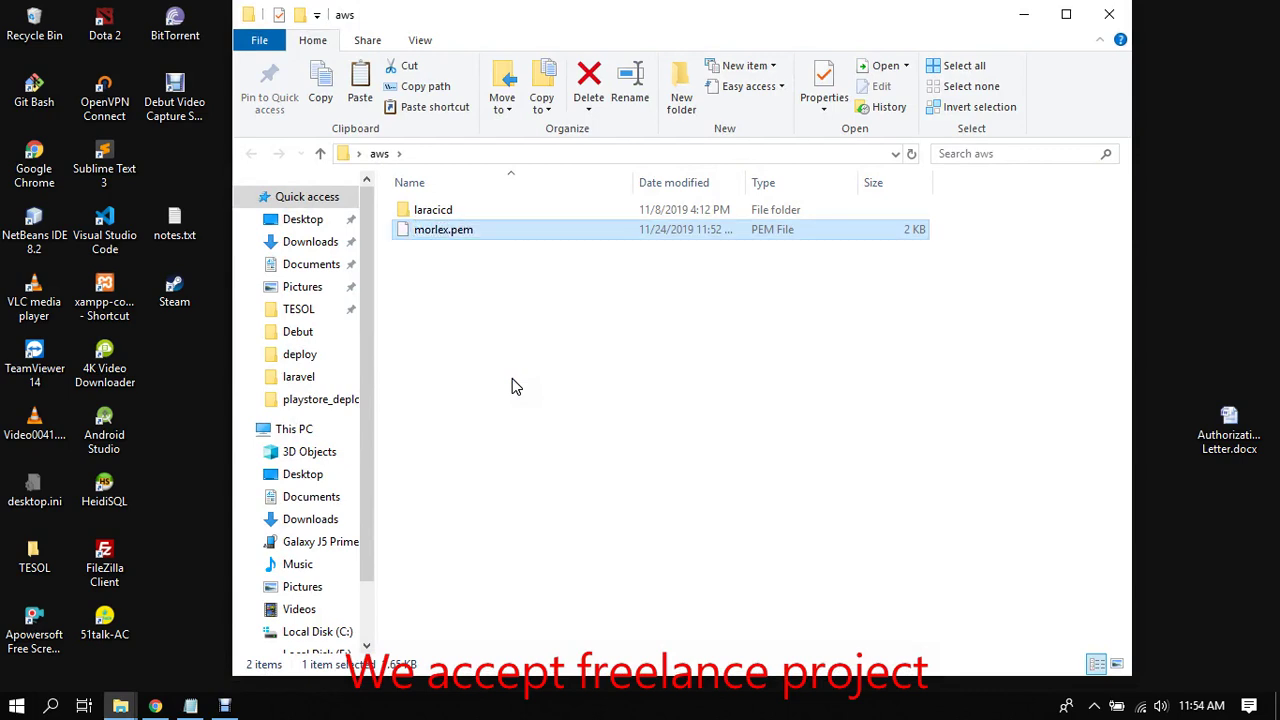
{"action": "right_click", "coordinate": [614, 383]}
{"action": "left_click", "coordinate": [700, 594]}
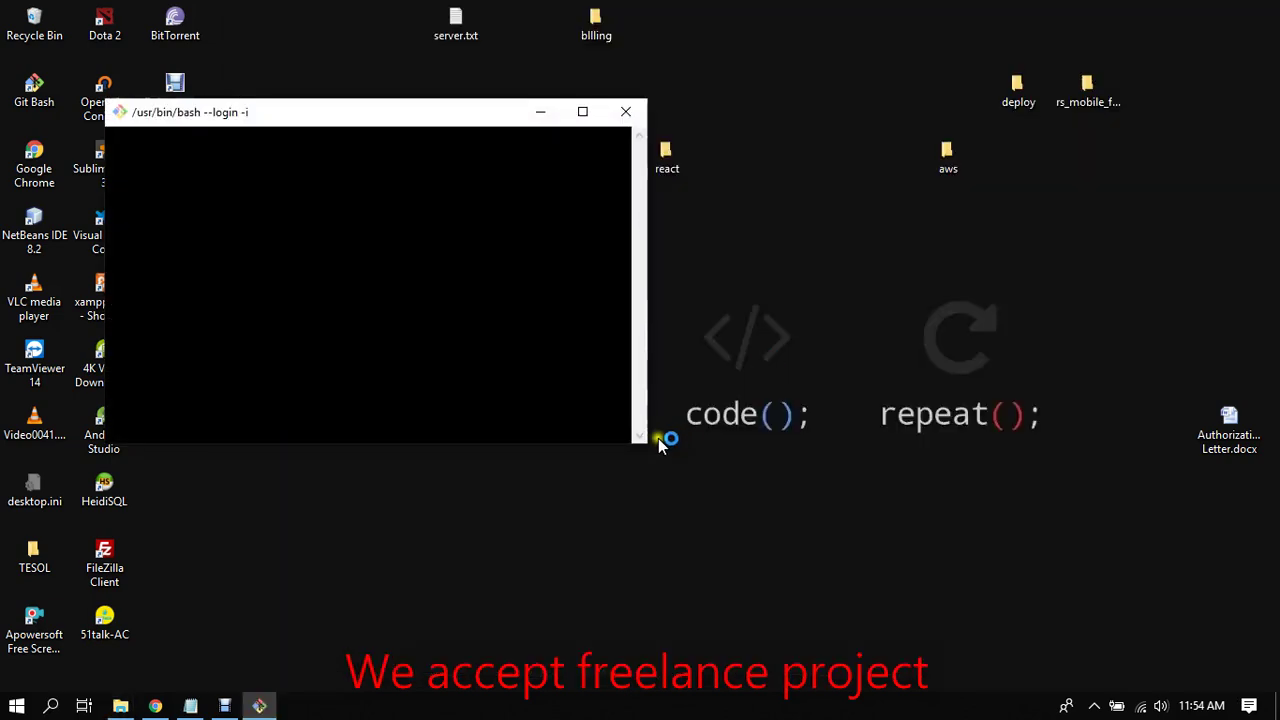
Step: Switch to the EC2 console in Chrome, open the running instance's connection instructions, and copy the example SSH command
{"action": "left_click", "coordinate": [160, 708]}
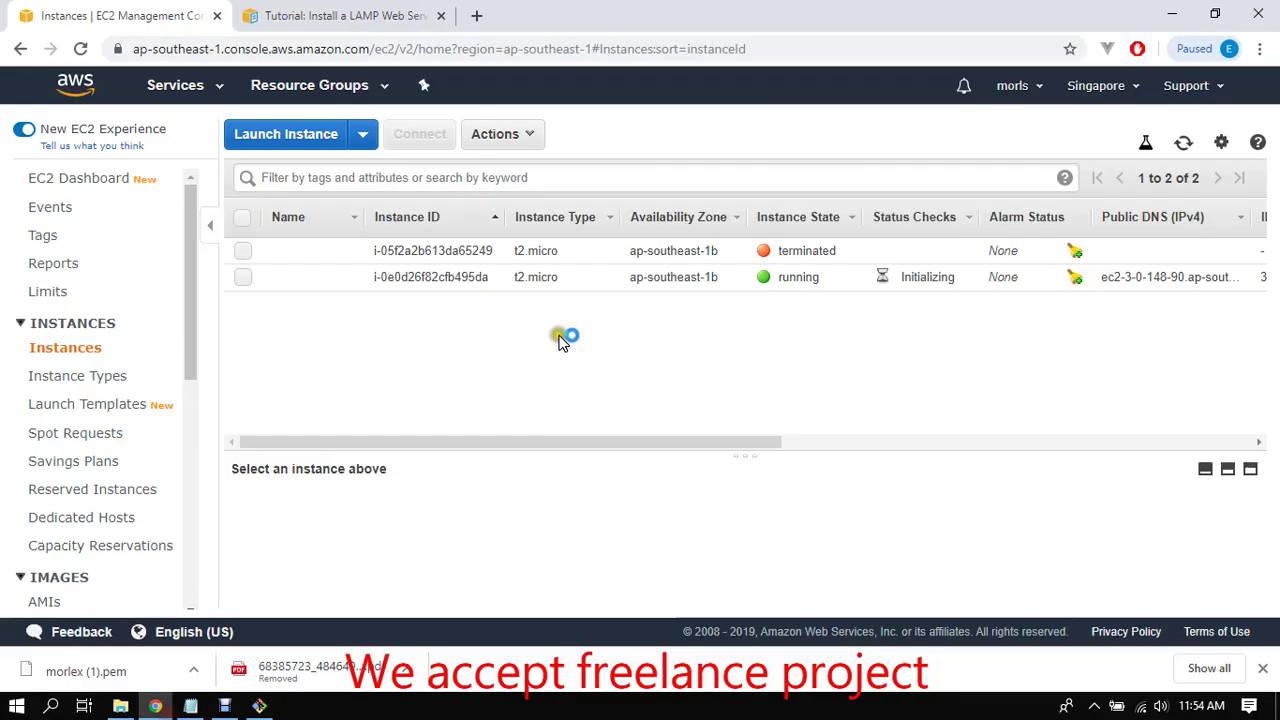
{"action": "left_click", "coordinate": [243, 281]}
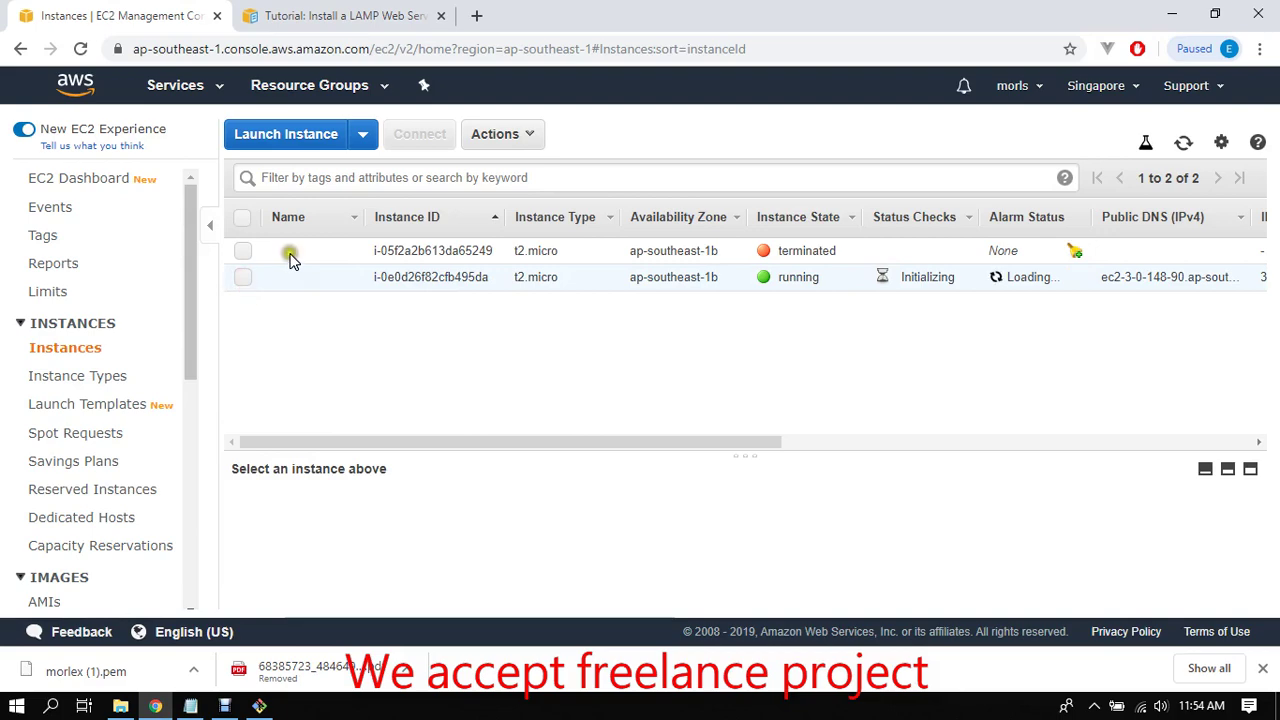
{"action": "left_click", "coordinate": [420, 135]}
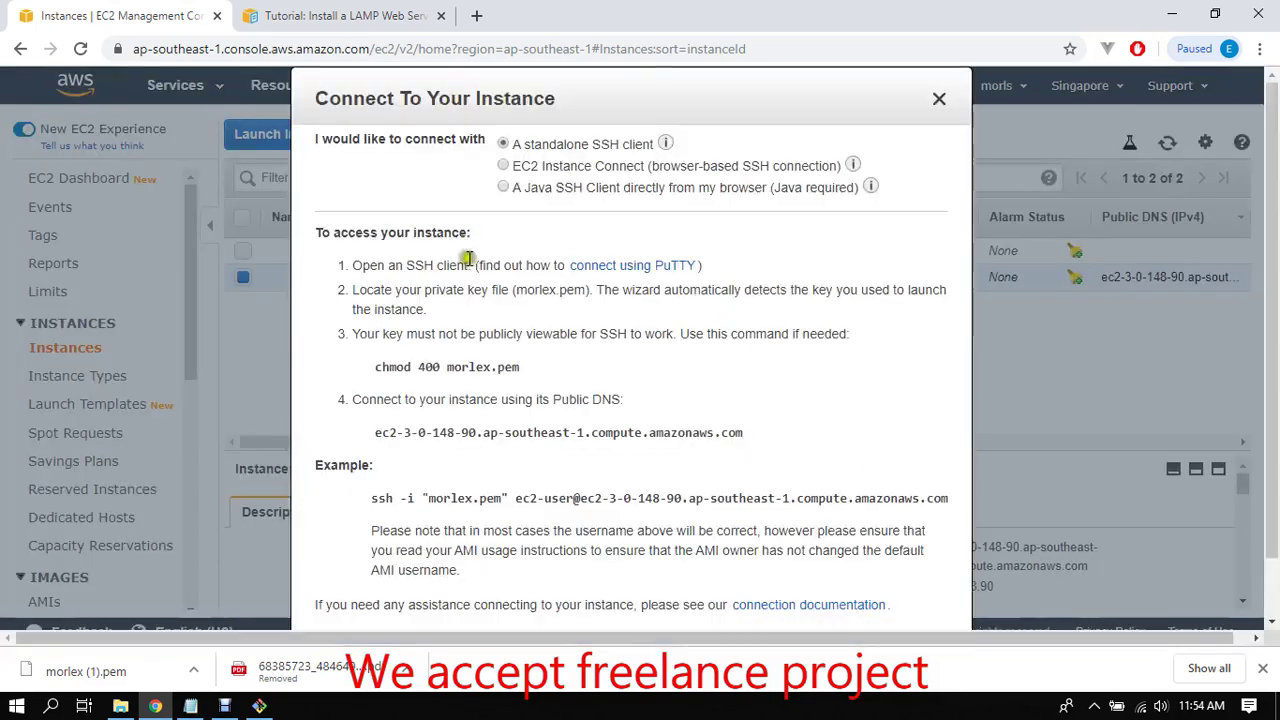
{"action": "triple_click", "coordinate": [585, 497]}
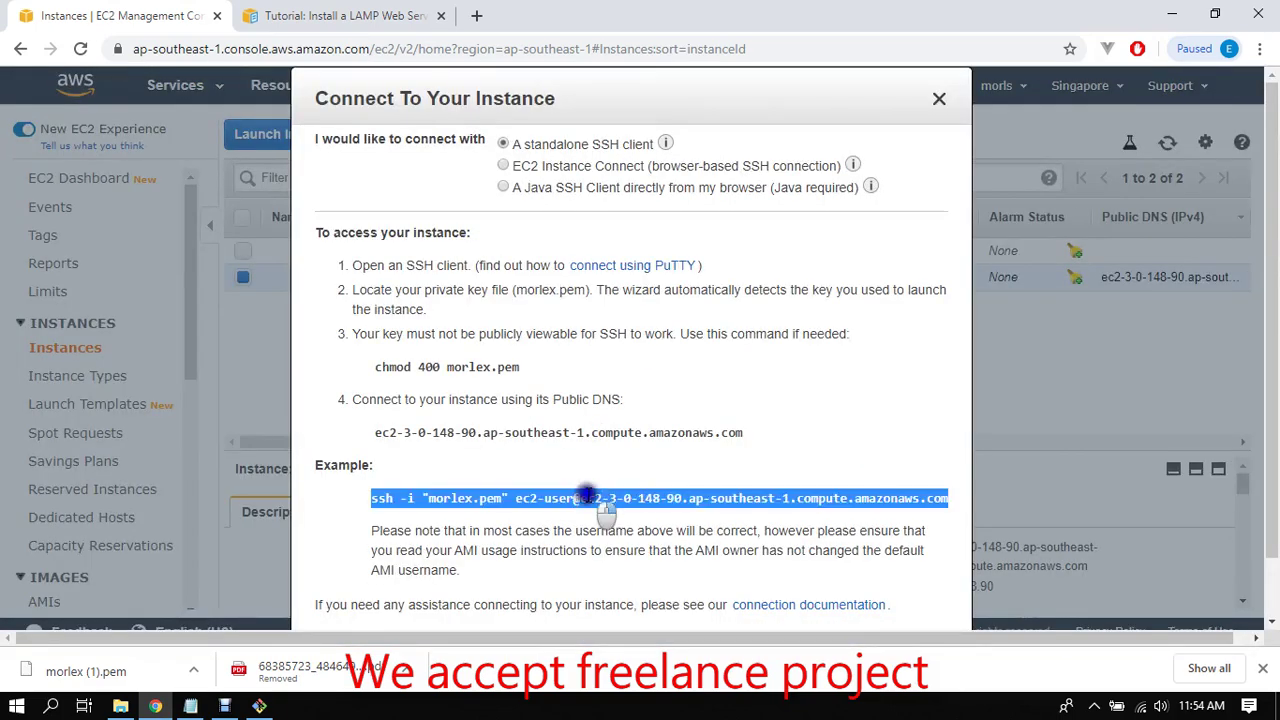
{"action": "right_click", "coordinate": [608, 505]}
{"action": "left_click", "coordinate": [635, 518]}
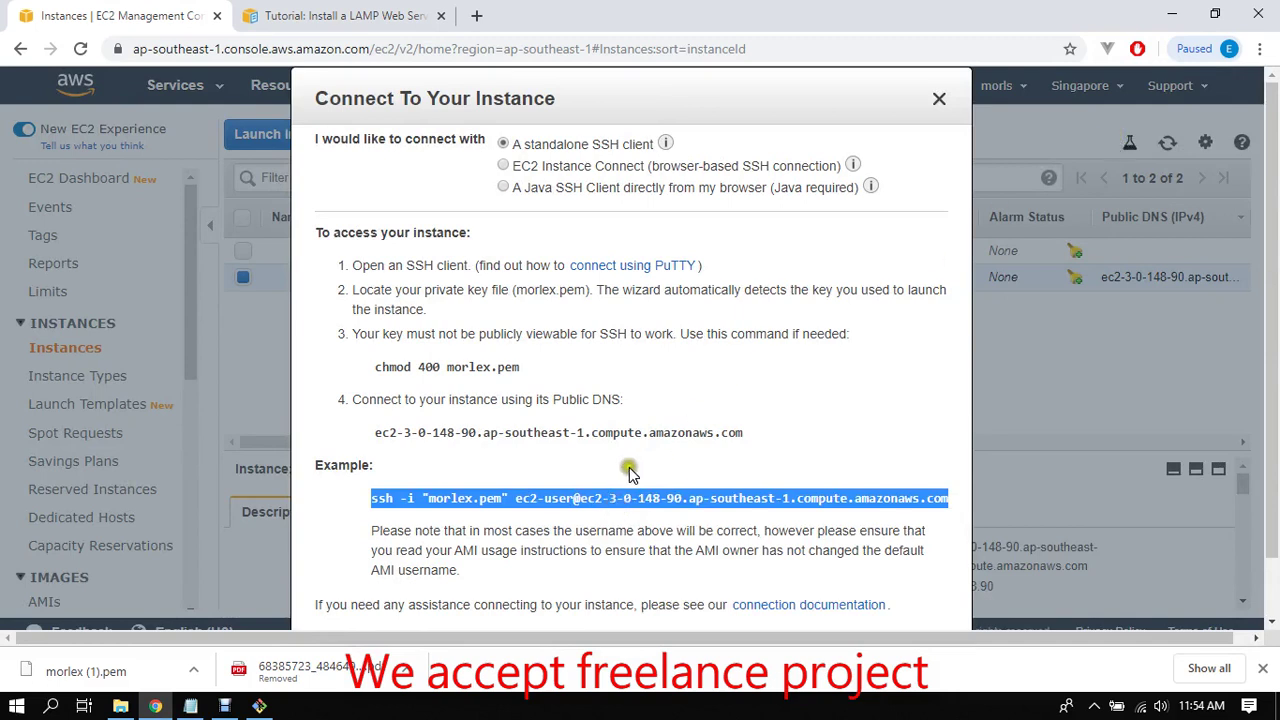
Step: Examine the key file argument in the example command, and run ssh in Git Bash to read about its -i identity_file option
{"action": "left_click", "coordinate": [520, 497]}
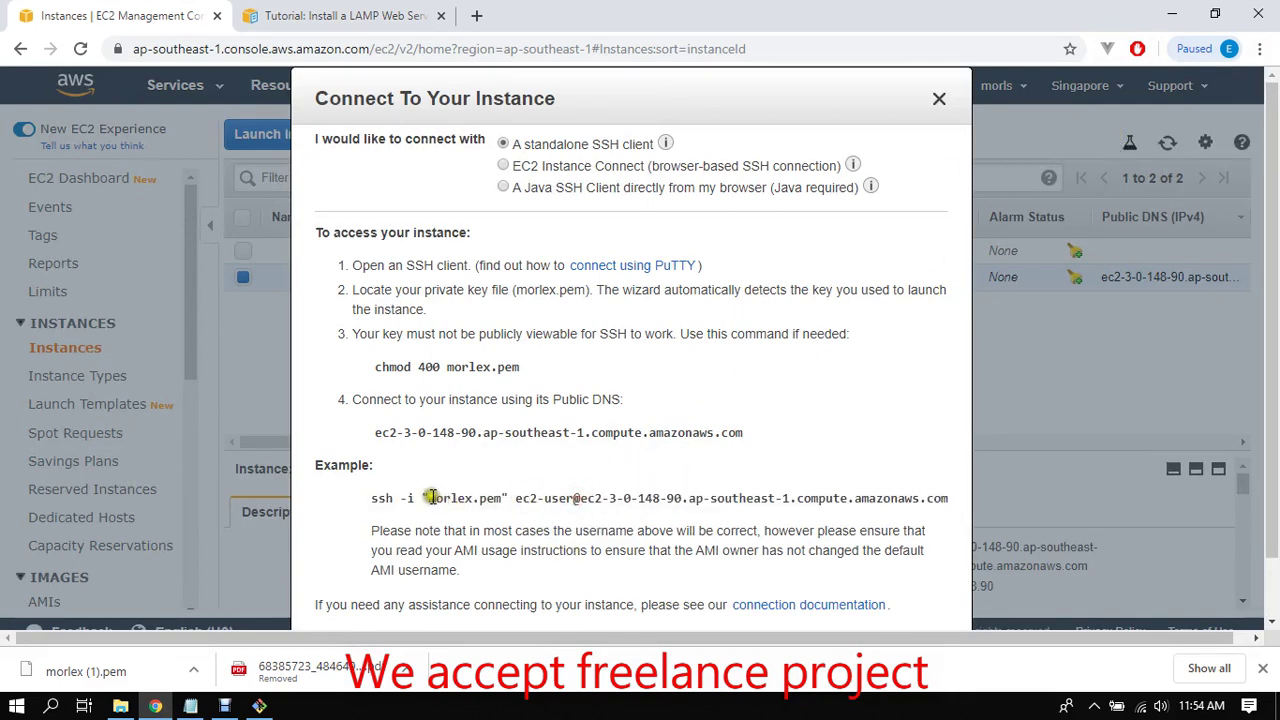
{"action": "left_click_drag", "start_coordinate": [428, 497], "coordinate": [523, 496]}
{"action": "left_click", "coordinate": [523, 496]}
{"action": "double_click", "coordinate": [407, 497]}
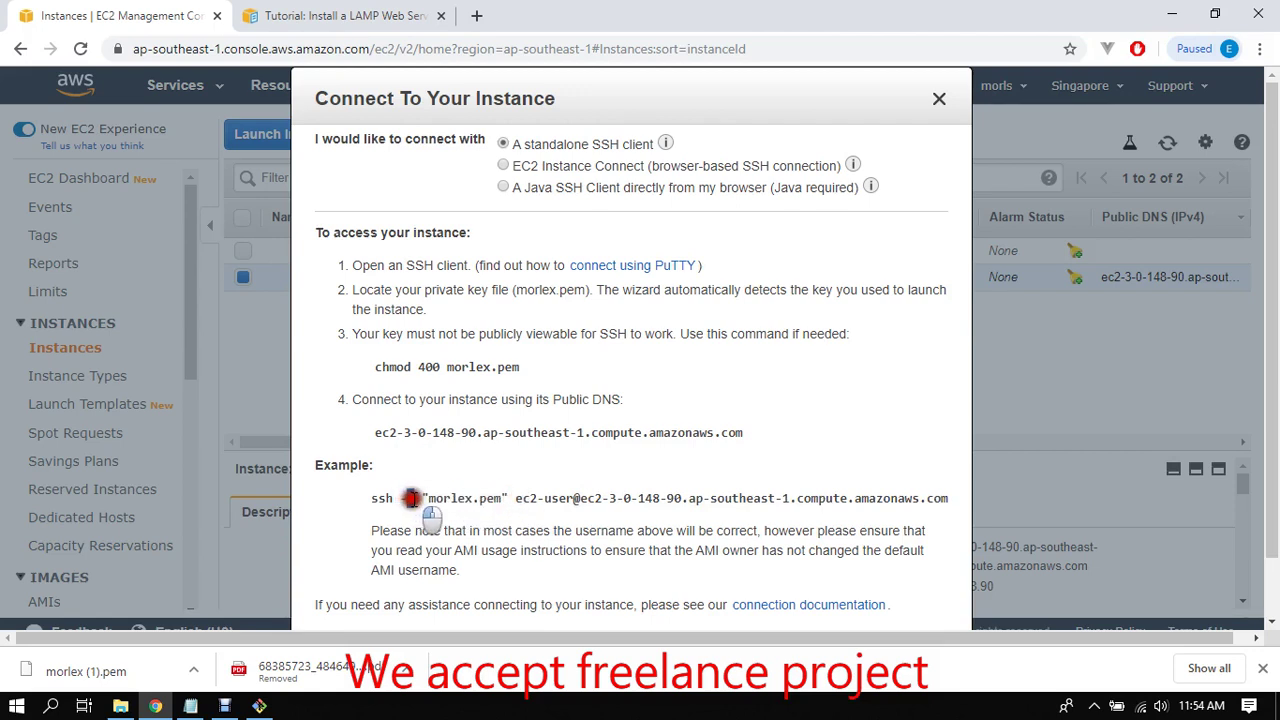
{"action": "left_click", "coordinate": [1172, 14]}
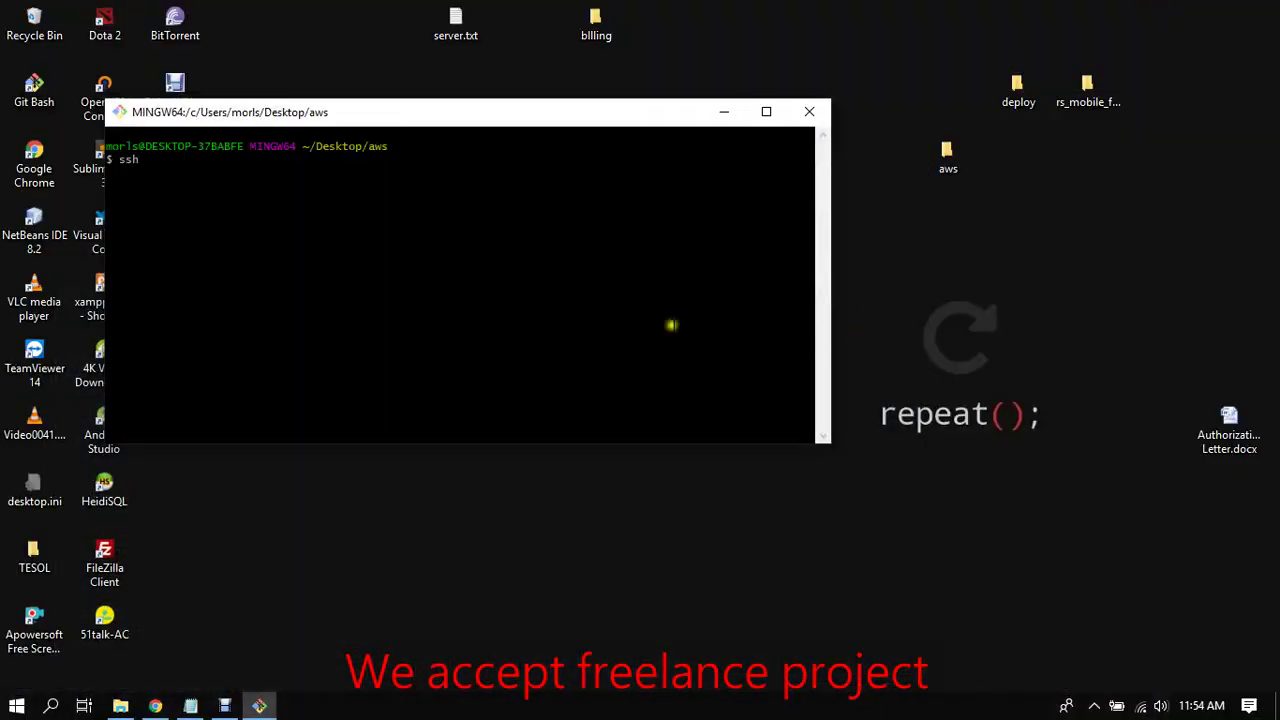
{"action": "key", "text": "Return"}
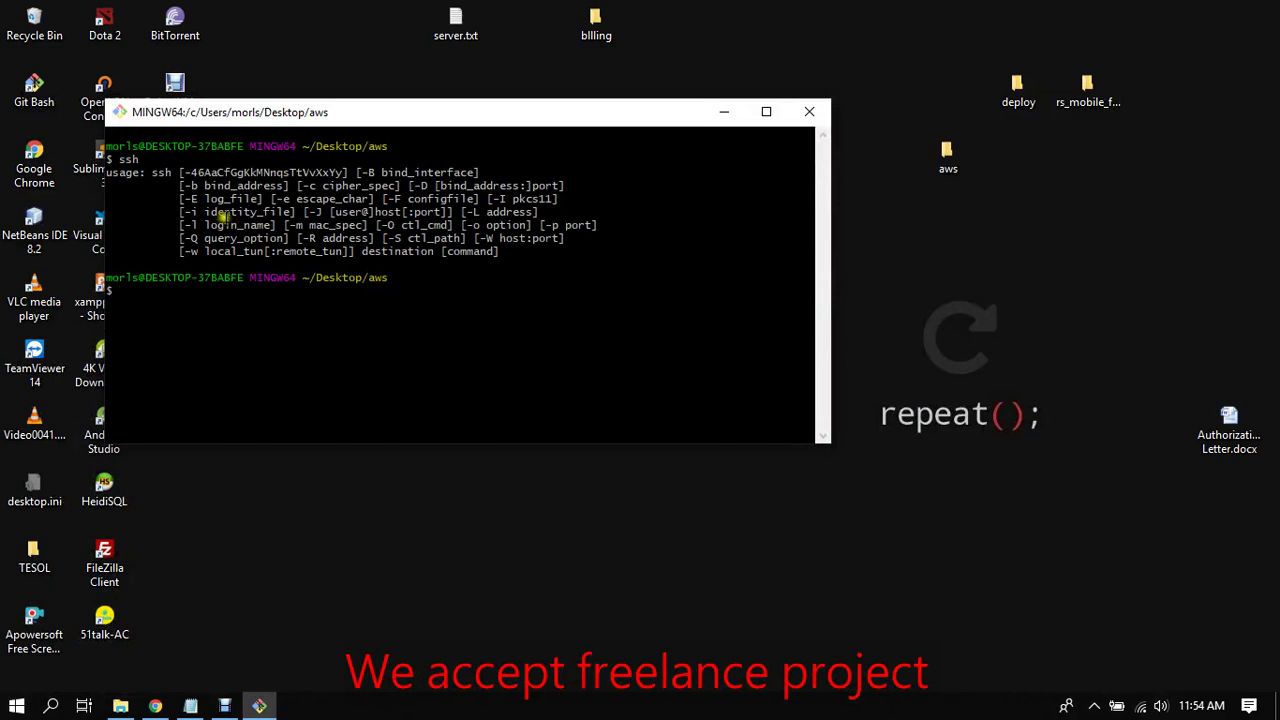
{"action": "left_click_drag", "start_coordinate": [205, 210], "coordinate": [295, 214]}
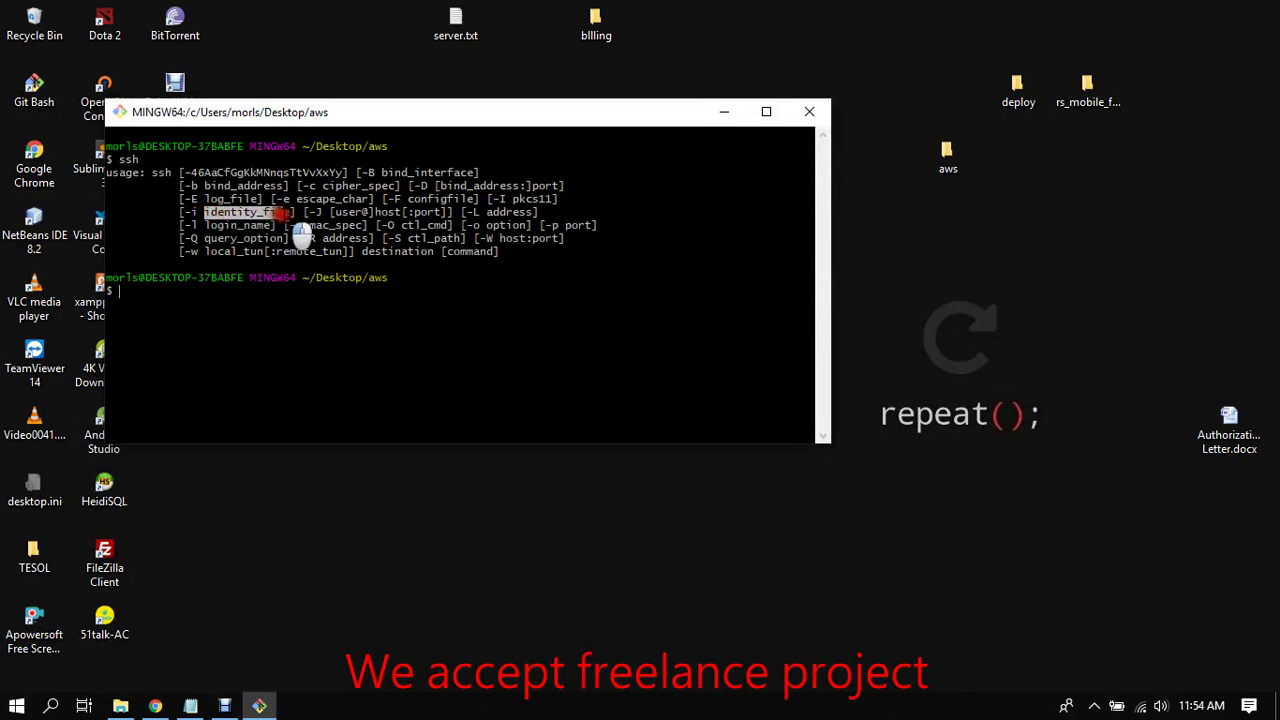
{"action": "left_click", "coordinate": [389, 318]}
{"action": "right_click", "coordinate": [389, 320]}
{"action": "left_click", "coordinate": [435, 380]}
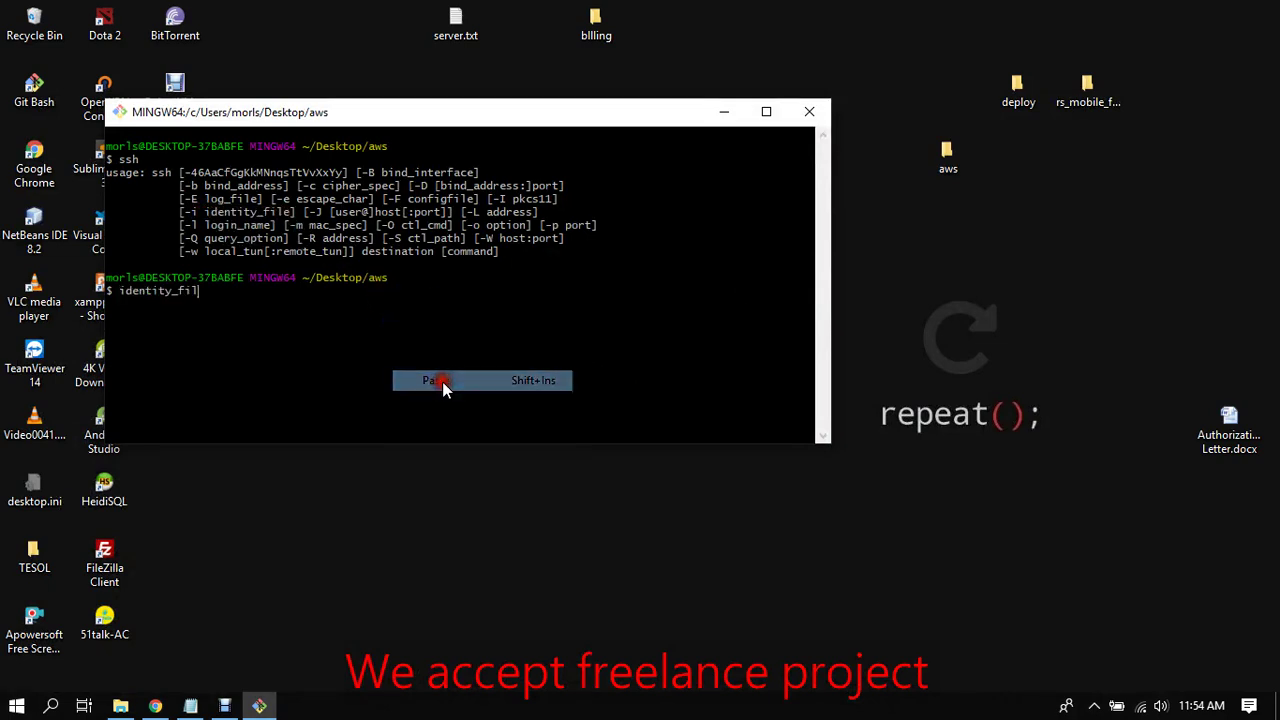
{"action": "key", "text": "BackSpace"}
{"action": "key", "text": "BackSpace"}
{"action": "key", "text": "BackSpace"}
{"action": "key", "text": "BackSpace"}
{"action": "key", "text": "BackSpace"}
{"action": "key", "text": "BackSpace"}
{"action": "key", "text": "BackSpace"}
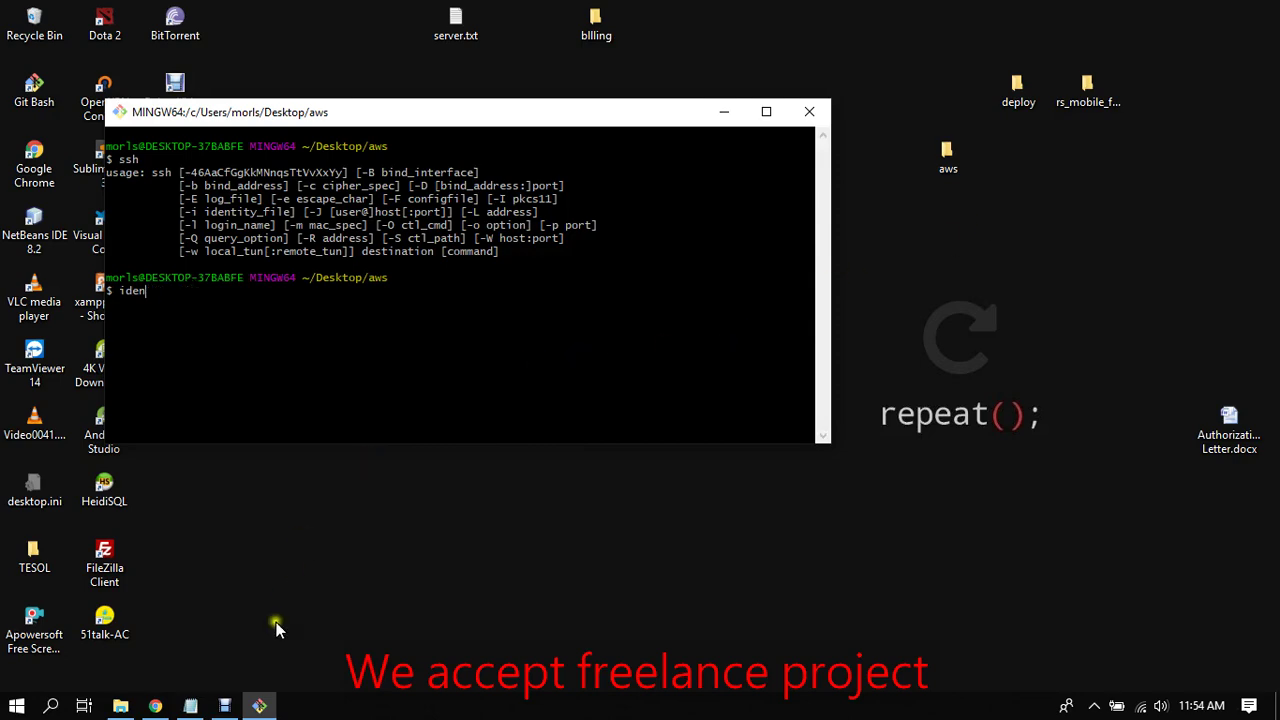
Step: Copy the example SSH command from the instance's connection instructions in Chrome and return to Git Bash
{"action": "left_click", "coordinate": [155, 706]}
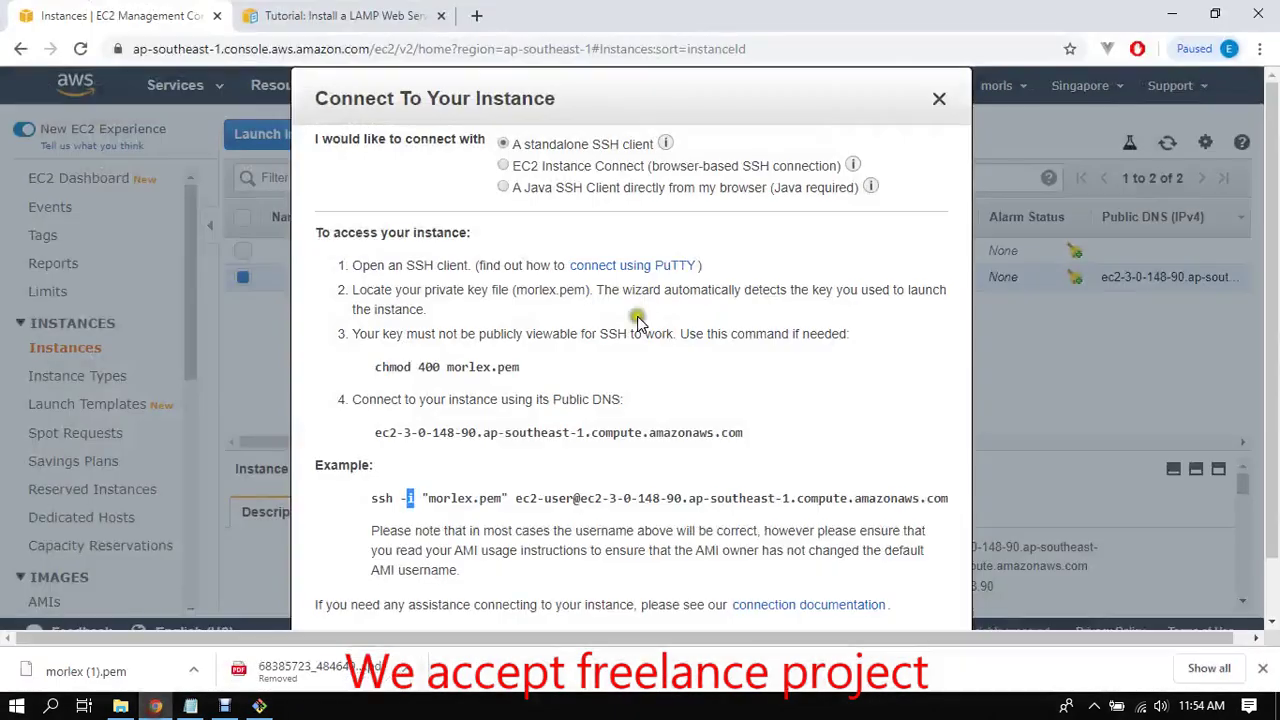
{"action": "triple_click", "coordinate": [527, 500]}
{"action": "right_click", "coordinate": [528, 490]}
{"action": "left_click", "coordinate": [573, 507]}
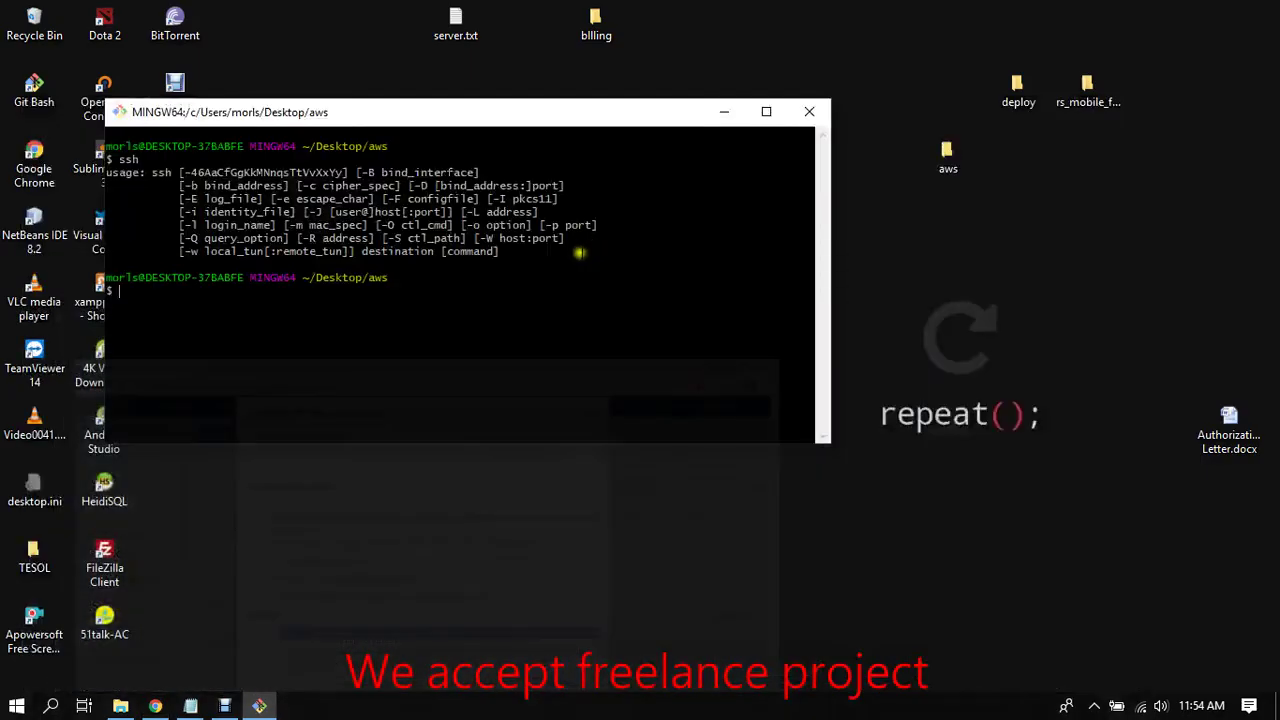
{"action": "left_click", "coordinate": [1172, 14]}
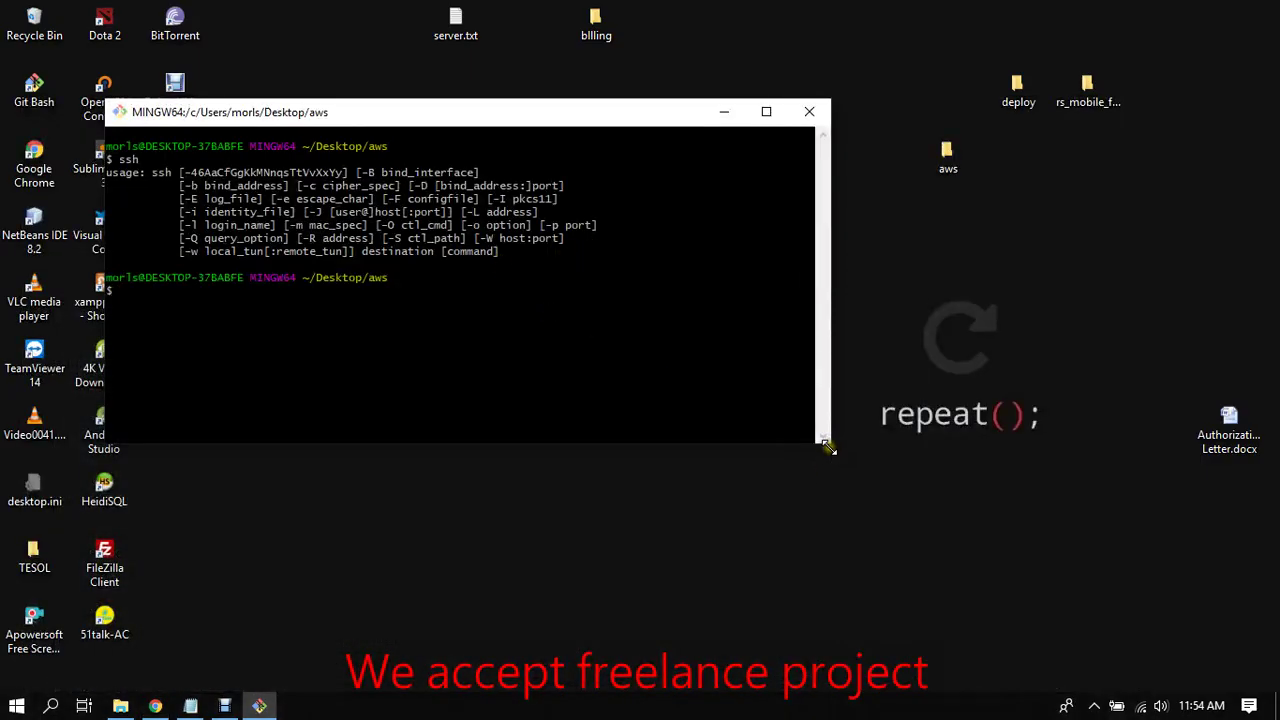
Step: Widen the terminal, run the copied SSH command to connect as ec2-user with morlex.pem, and accept the host key with yes
{"action": "left_click_drag", "start_coordinate": [828, 447], "coordinate": [960, 482]}
{"action": "right_click", "coordinate": [631, 306]}
{"action": "left_click", "coordinate": [692, 370]}
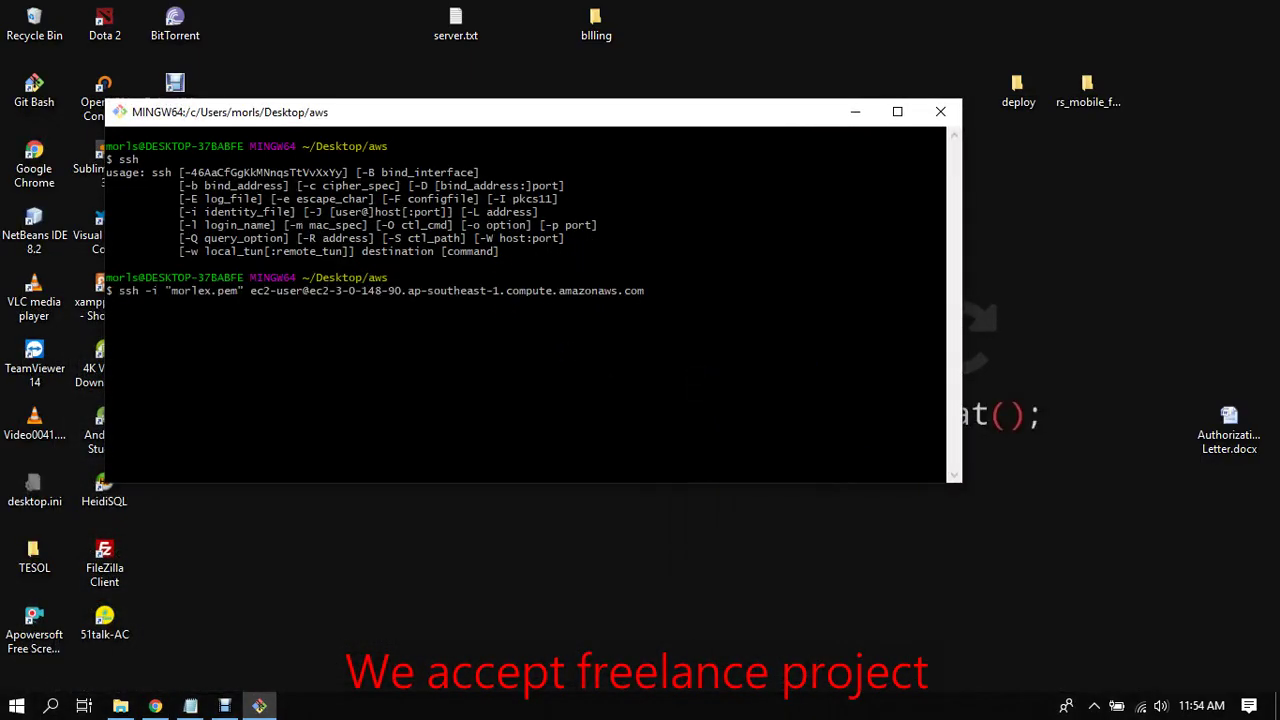
{"action": "key", "text": "Return"}
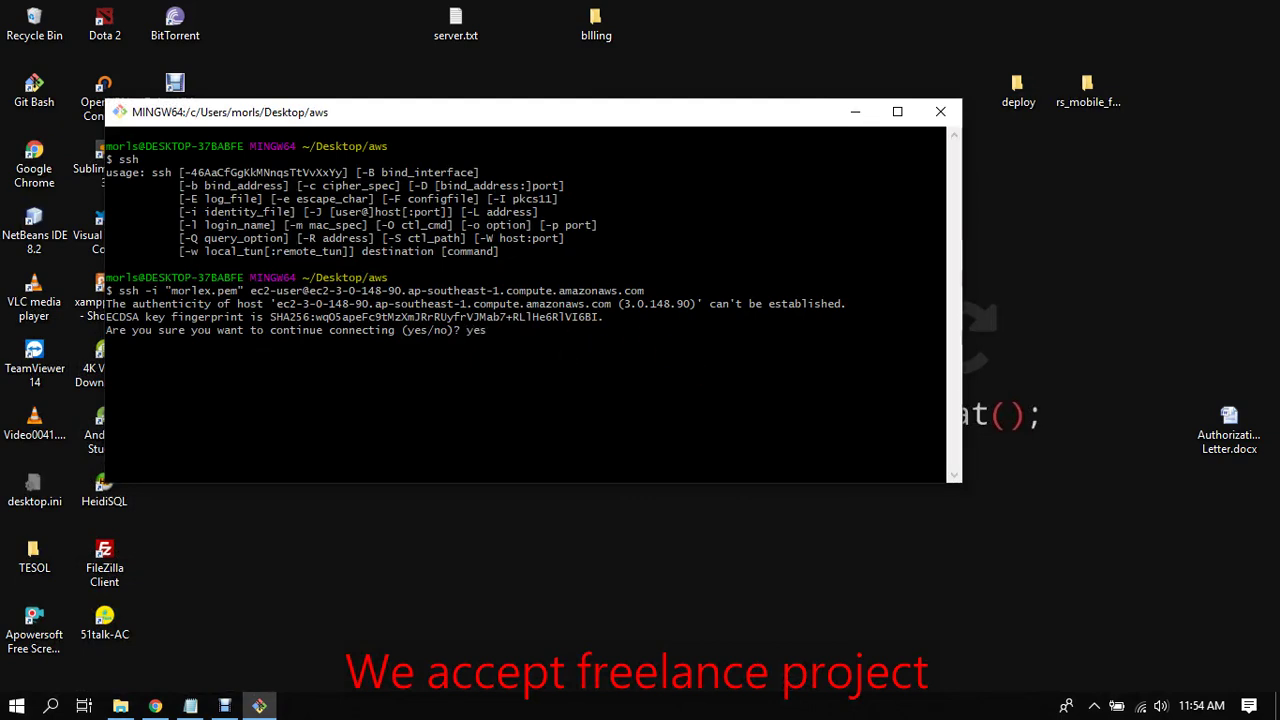
{"action": "key", "text": "Return"}
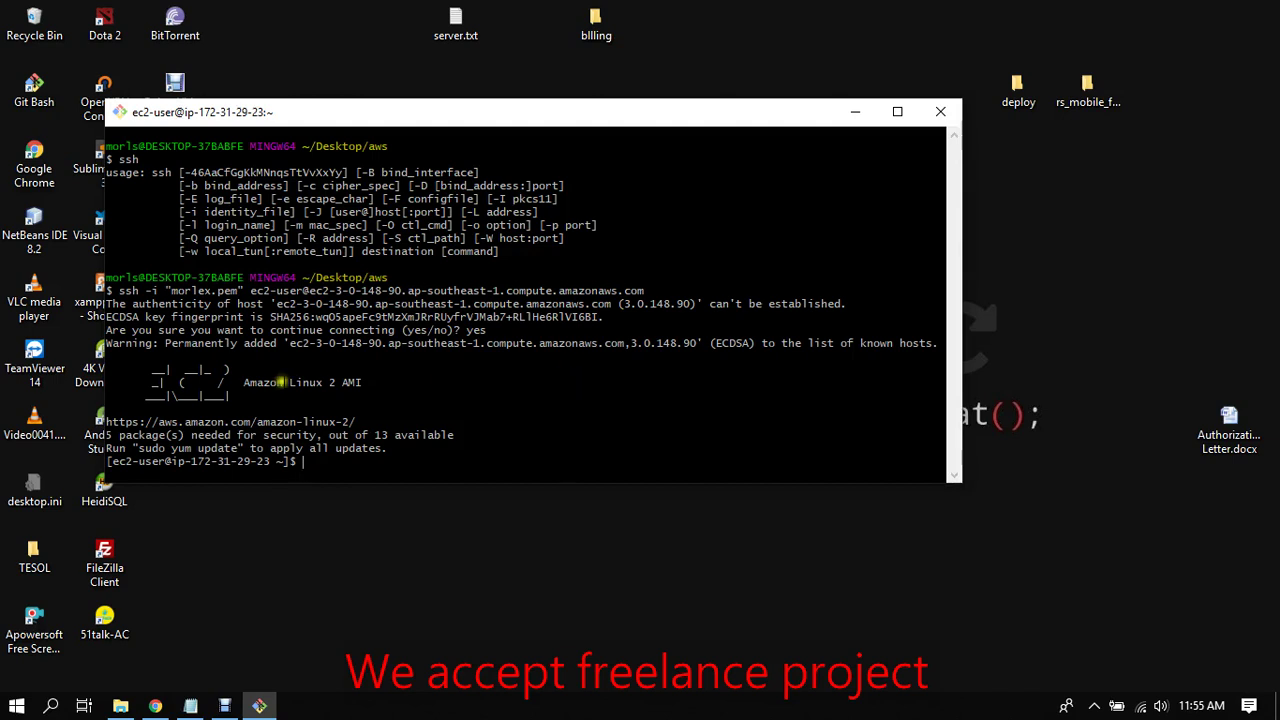
{"action": "left_click_drag", "start_coordinate": [158, 369], "coordinate": [429, 434]}
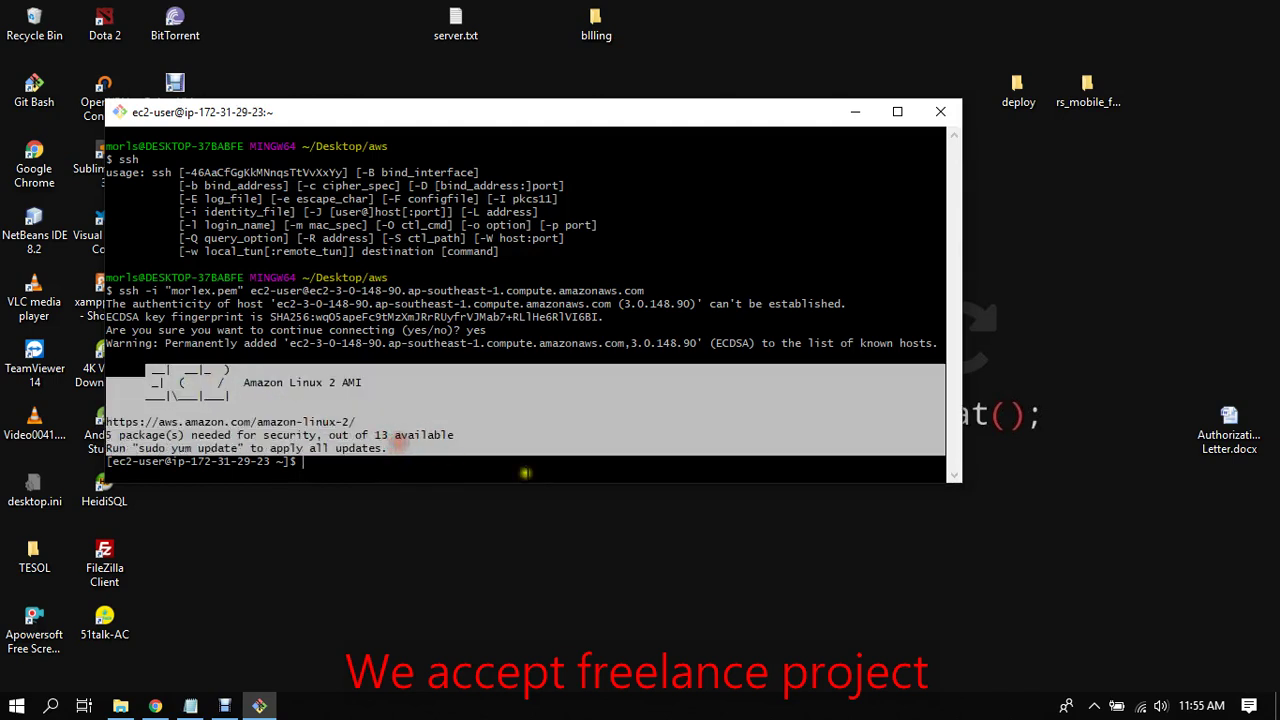
{"action": "left_click", "coordinate": [524, 472]}
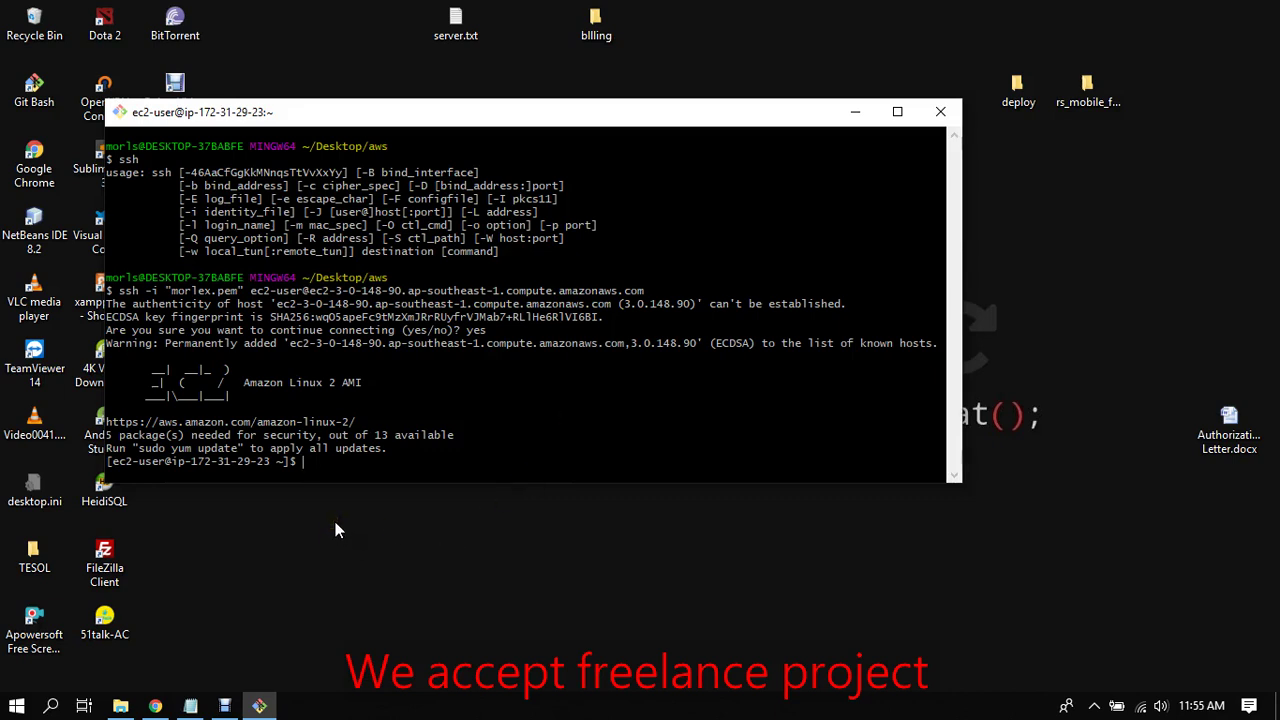
Step: Find the package update command in the LAMP tutorial, run sudo yum update -y on the instance, and widen the terminal
{"action": "mouse_move", "coordinate": [155, 708]}
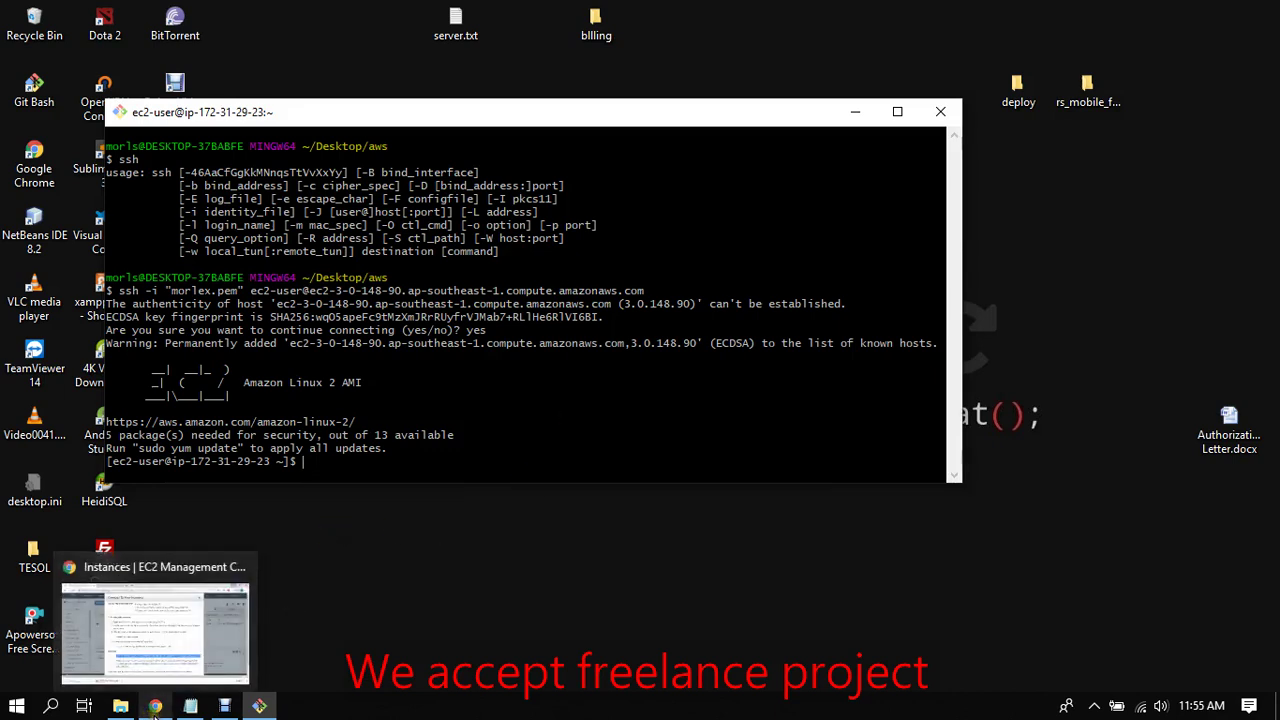
{"action": "left_click", "coordinate": [155, 628]}
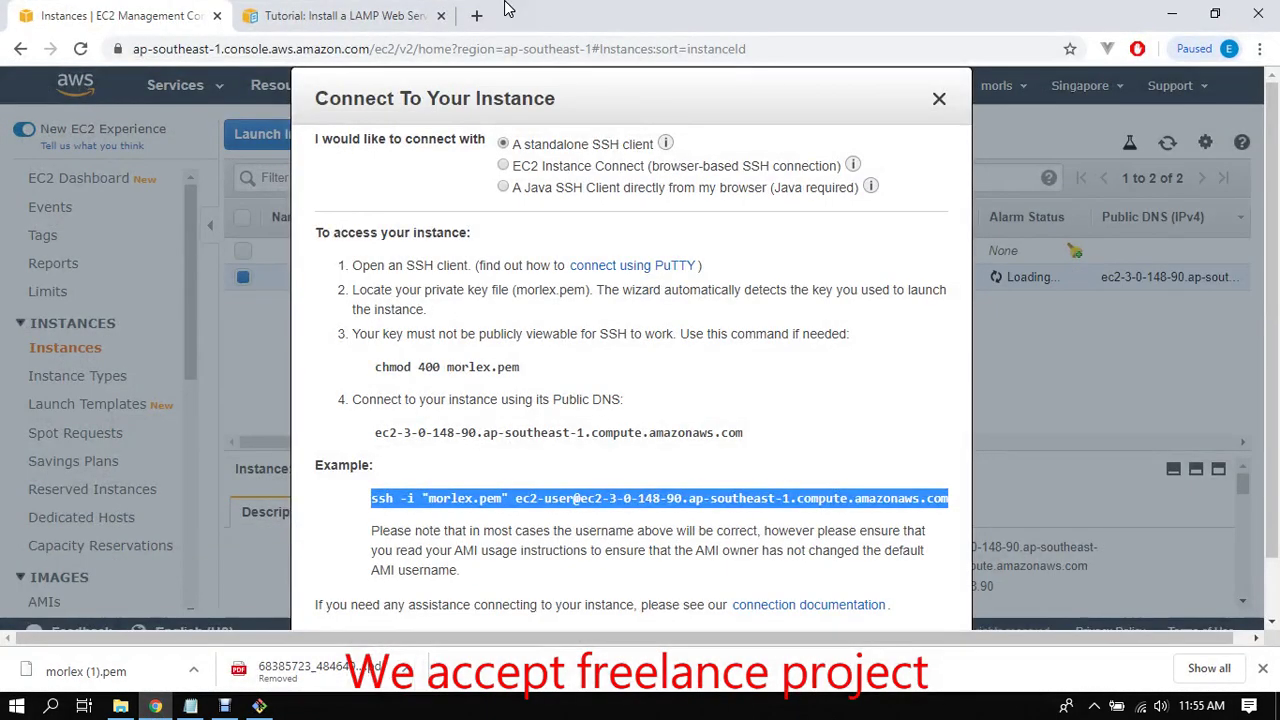
{"action": "left_click", "coordinate": [368, 14]}
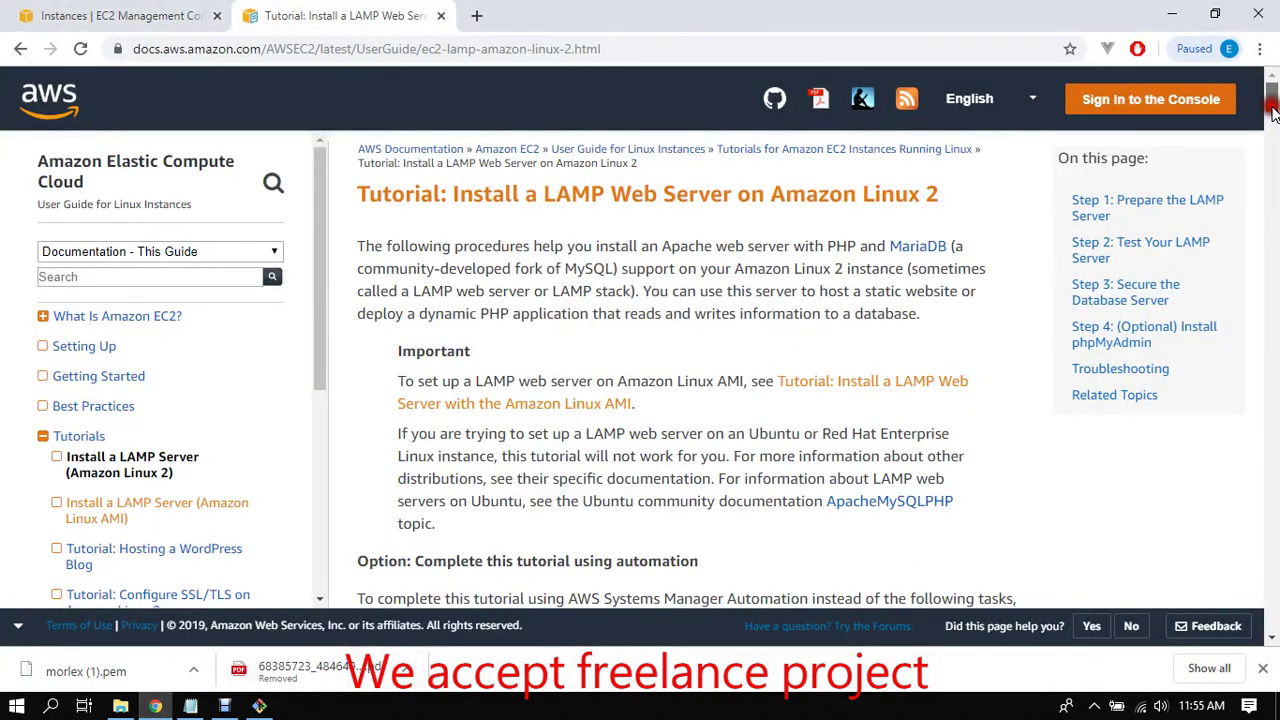
{"action": "left_click_drag", "start_coordinate": [1273, 112], "coordinate": [1273, 162]}
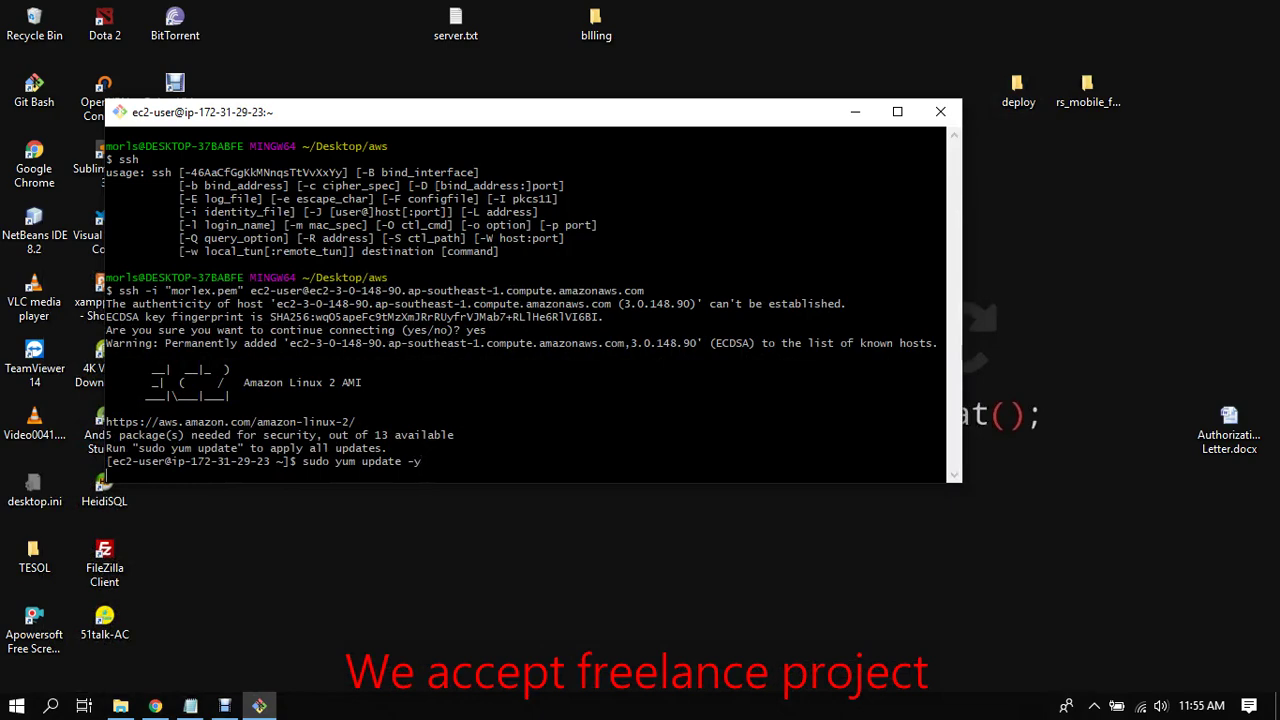
{"action": "key", "text": "Return"}
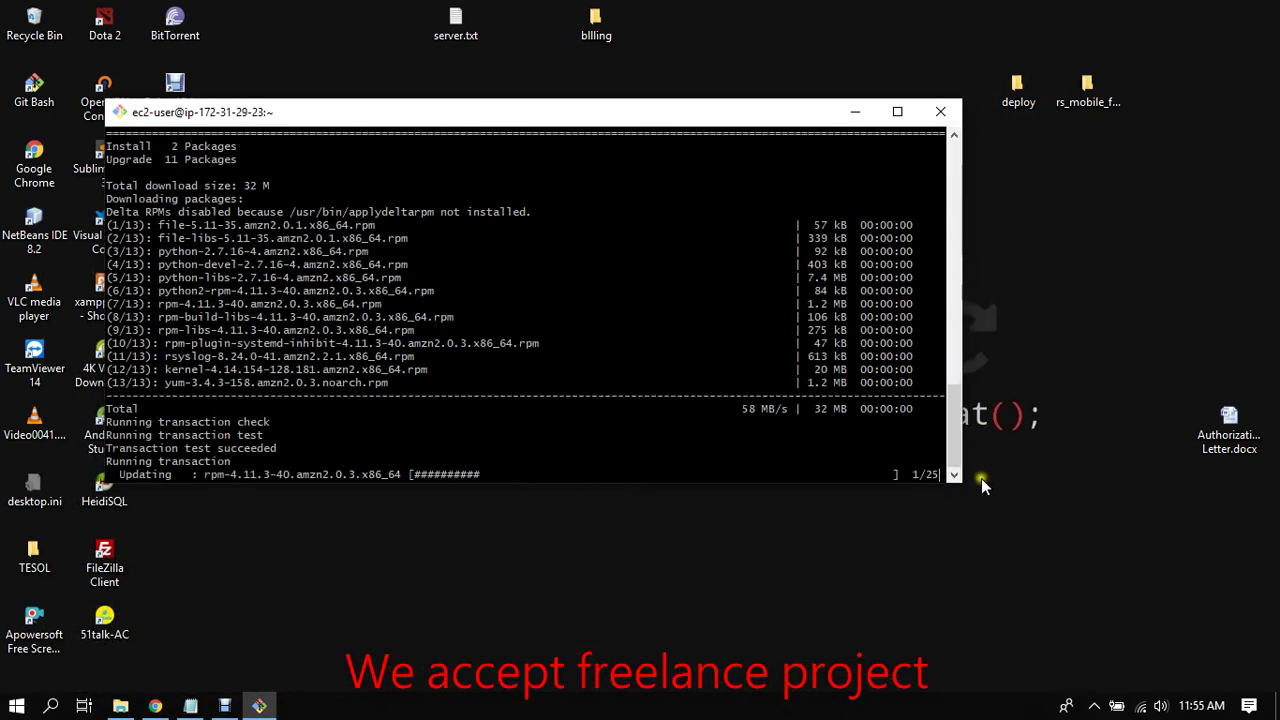
{"action": "left_click_drag", "start_coordinate": [963, 486], "coordinate": [1146, 496]}
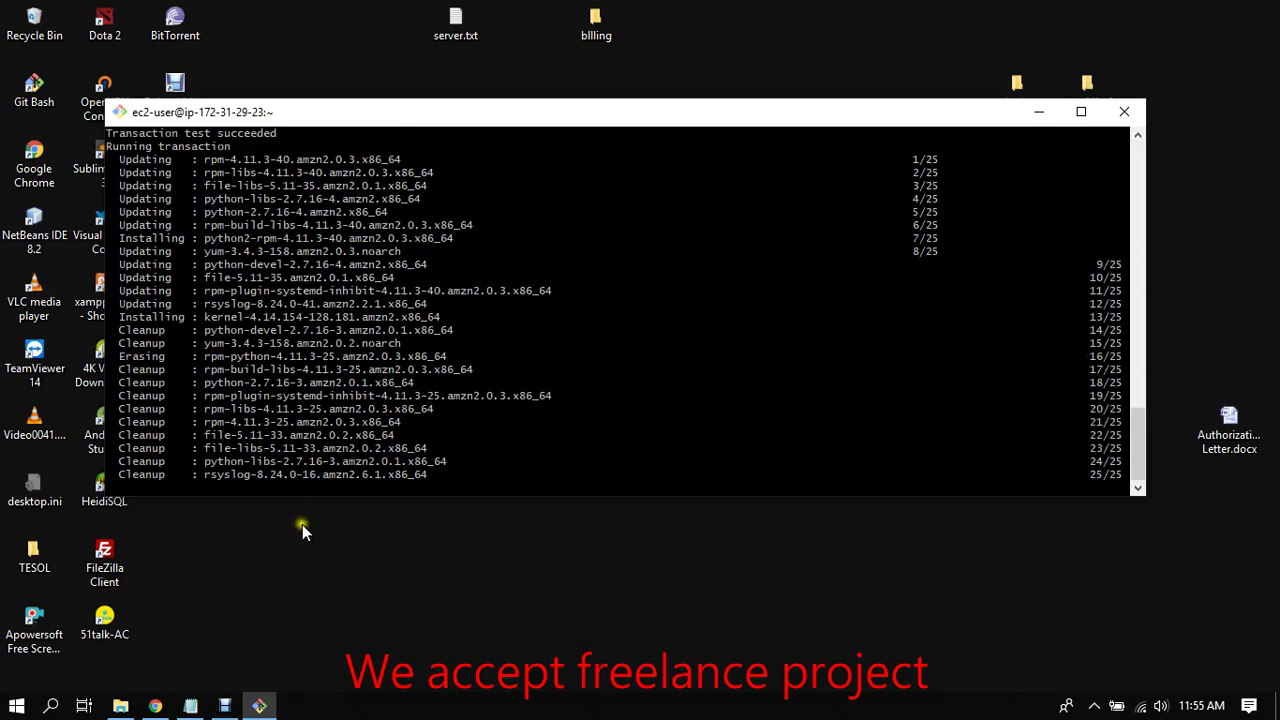
Step: Copy the tutorial's step 3 command and run sudo amazon-linux-extras install -y lamp-mariadb10.2-php7.2 php7.2 on the instance
{"action": "left_click", "coordinate": [155, 706]}
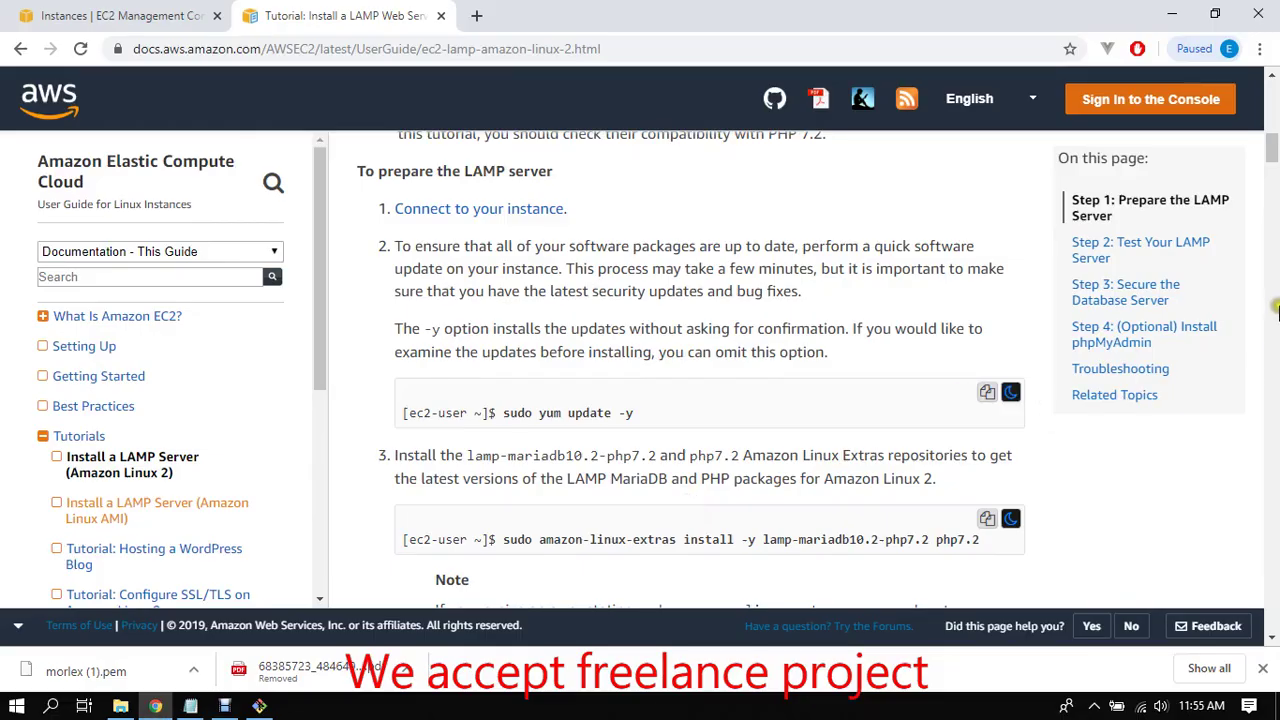
{"action": "scroll", "coordinate": [1272, 150], "scroll_direction": "down", "scroll_amount": 1}
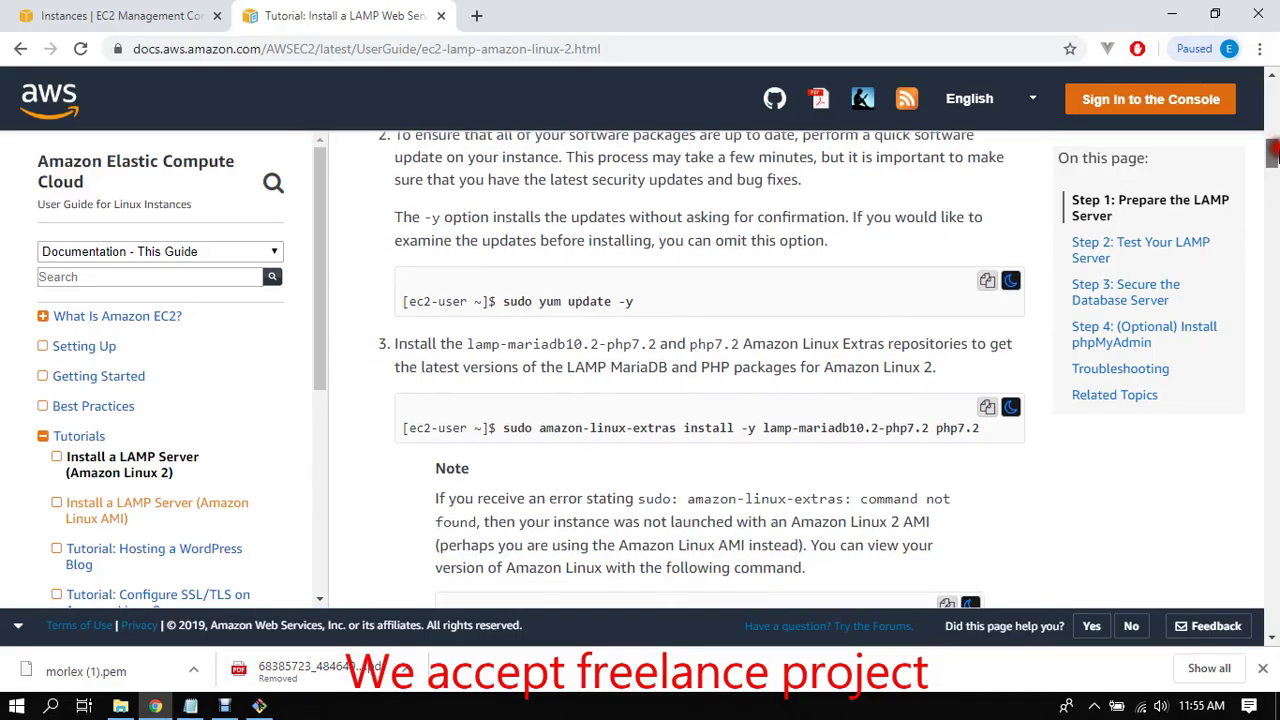
{"action": "left_click", "coordinate": [988, 406]}
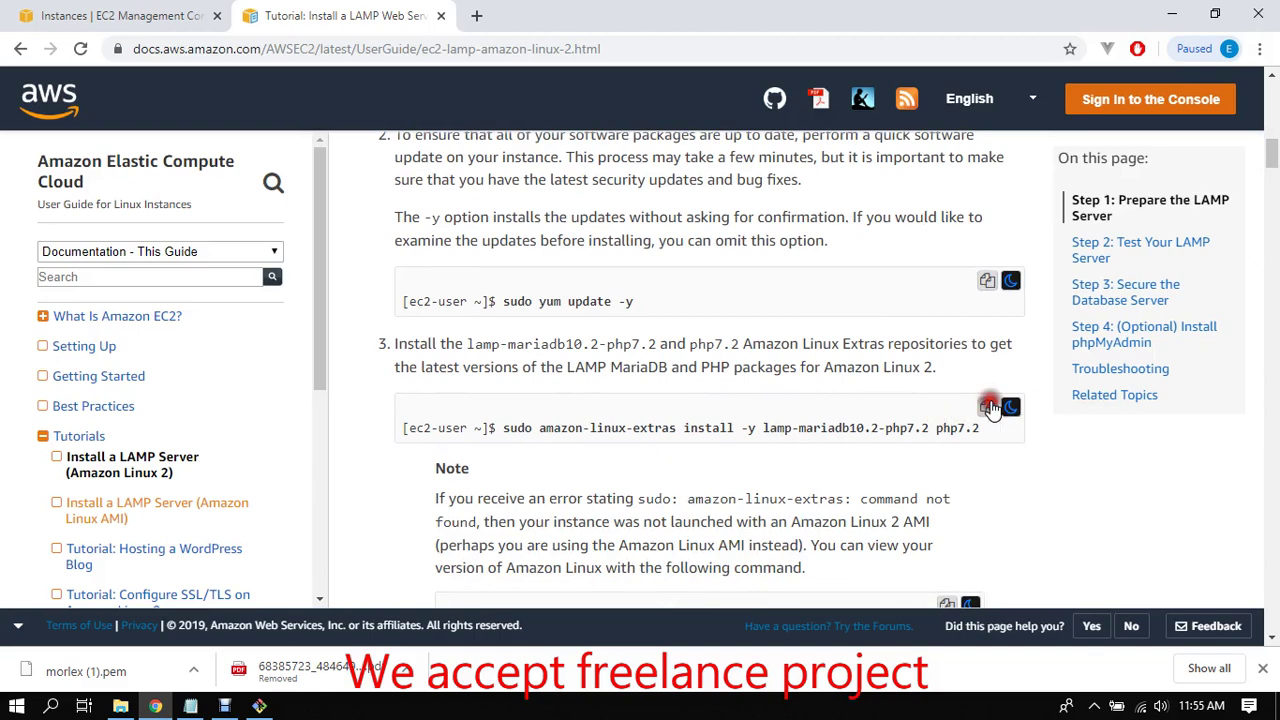
{"action": "left_click", "coordinate": [1172, 12]}
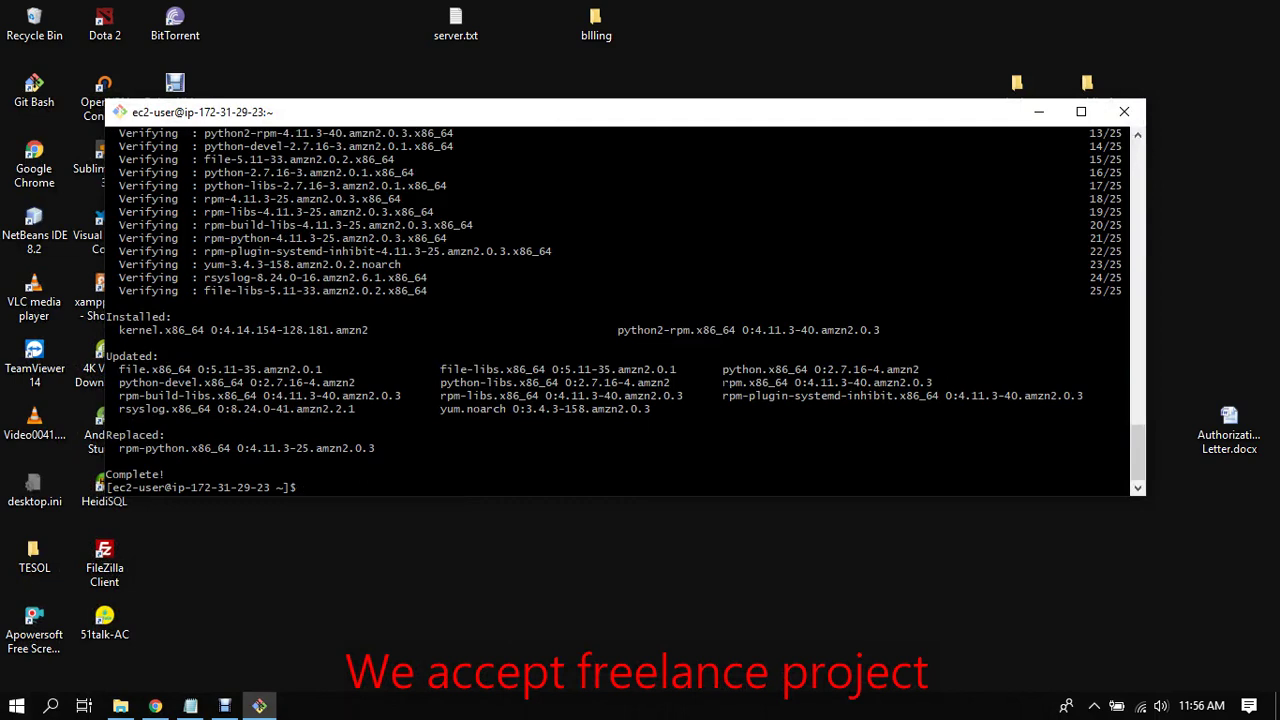
{"action": "right_click", "coordinate": [638, 225]}
{"action": "left_click", "coordinate": [691, 291]}
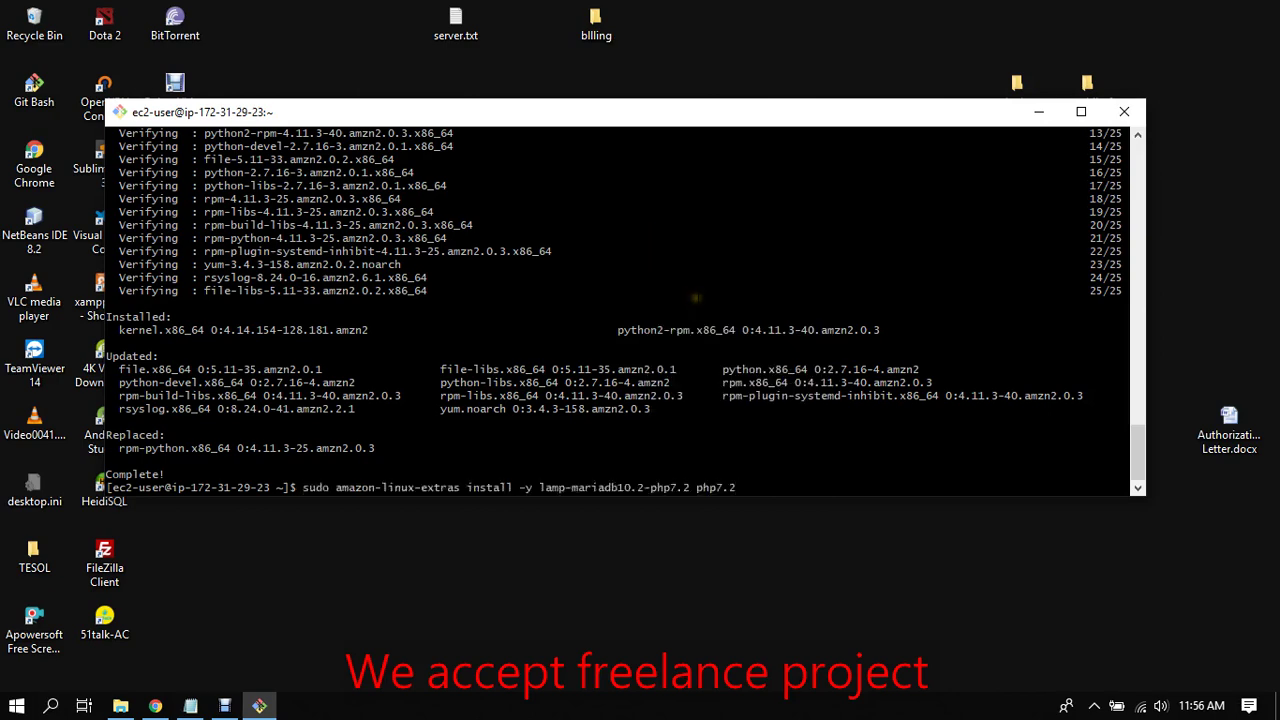
{"action": "key", "text": "Return"}
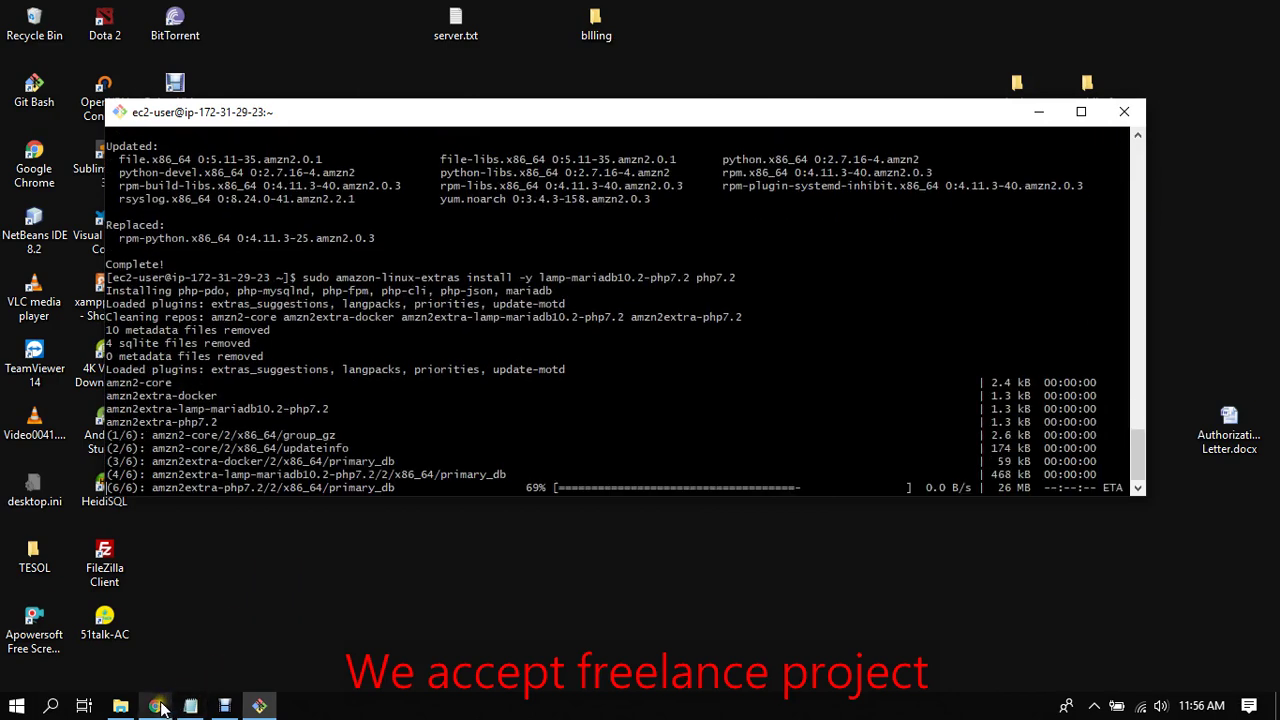
Step: Copy the tutorial's version check command and run cat /etc/system-release on the instance to read its Amazon Linux release
{"action": "left_click", "coordinate": [157, 706]}
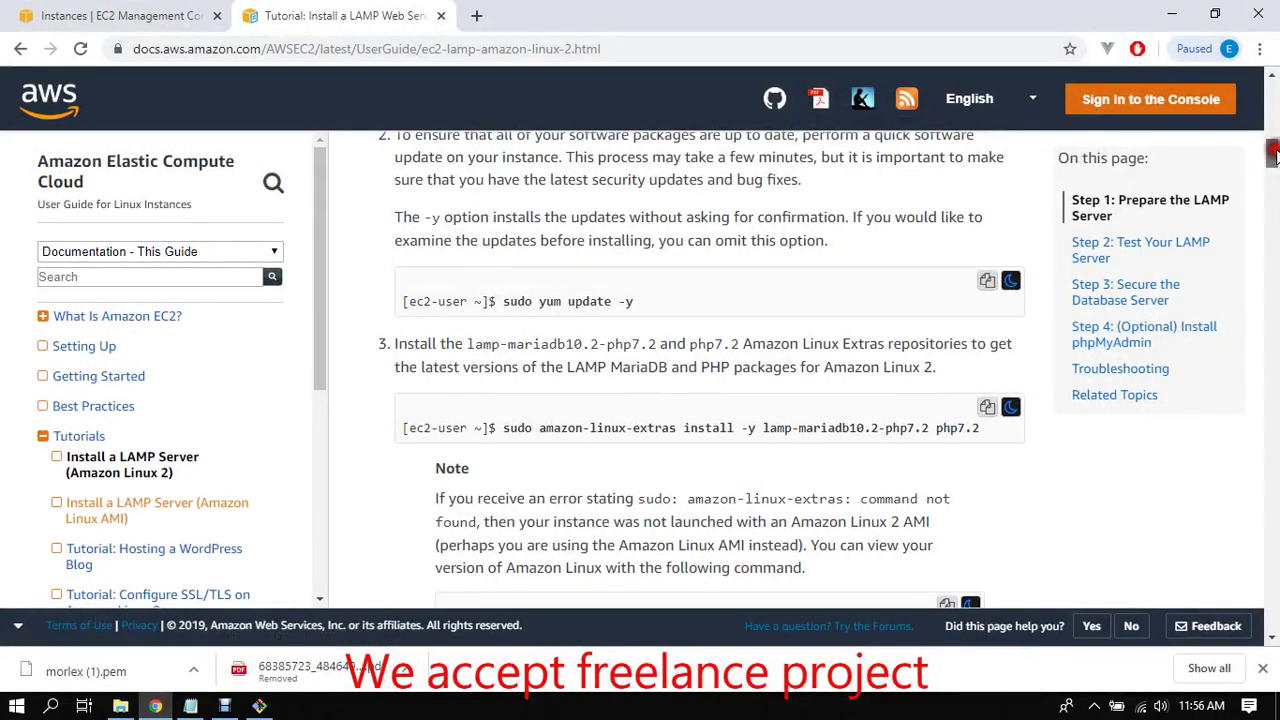
{"action": "left_click_drag", "start_coordinate": [1273, 152], "coordinate": [1273, 172]}
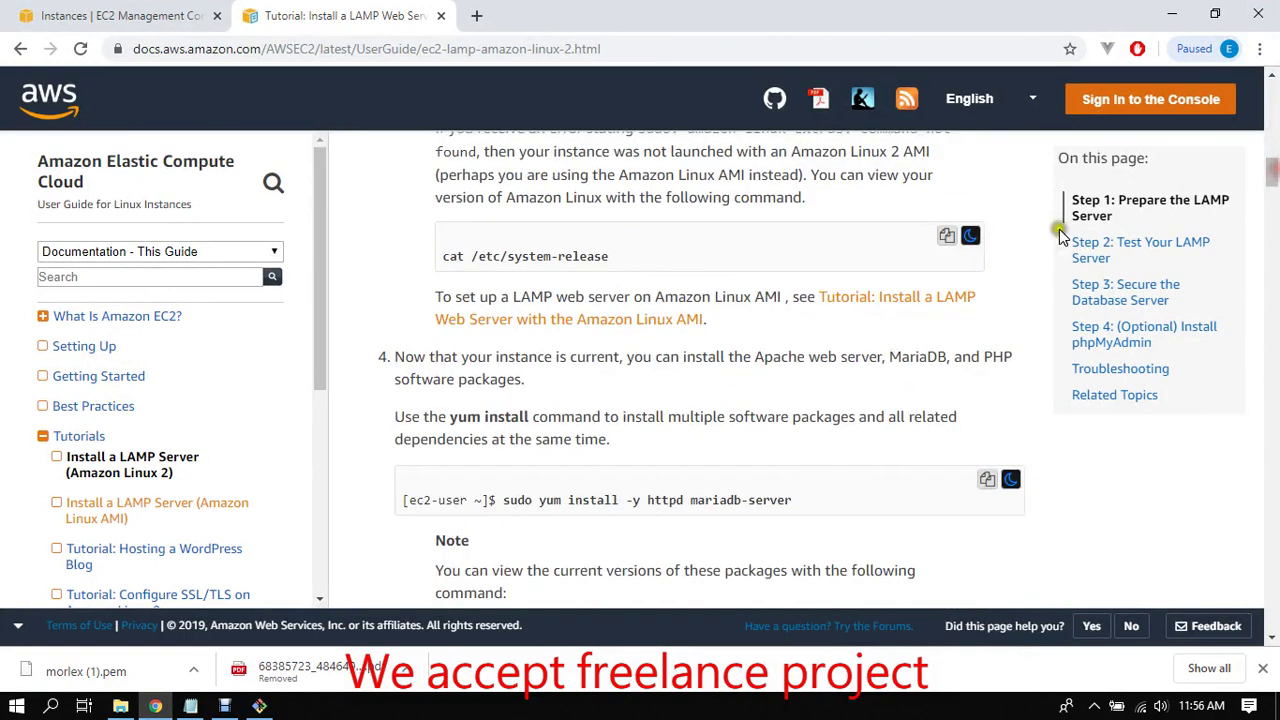
{"action": "left_click", "coordinate": [946, 240]}
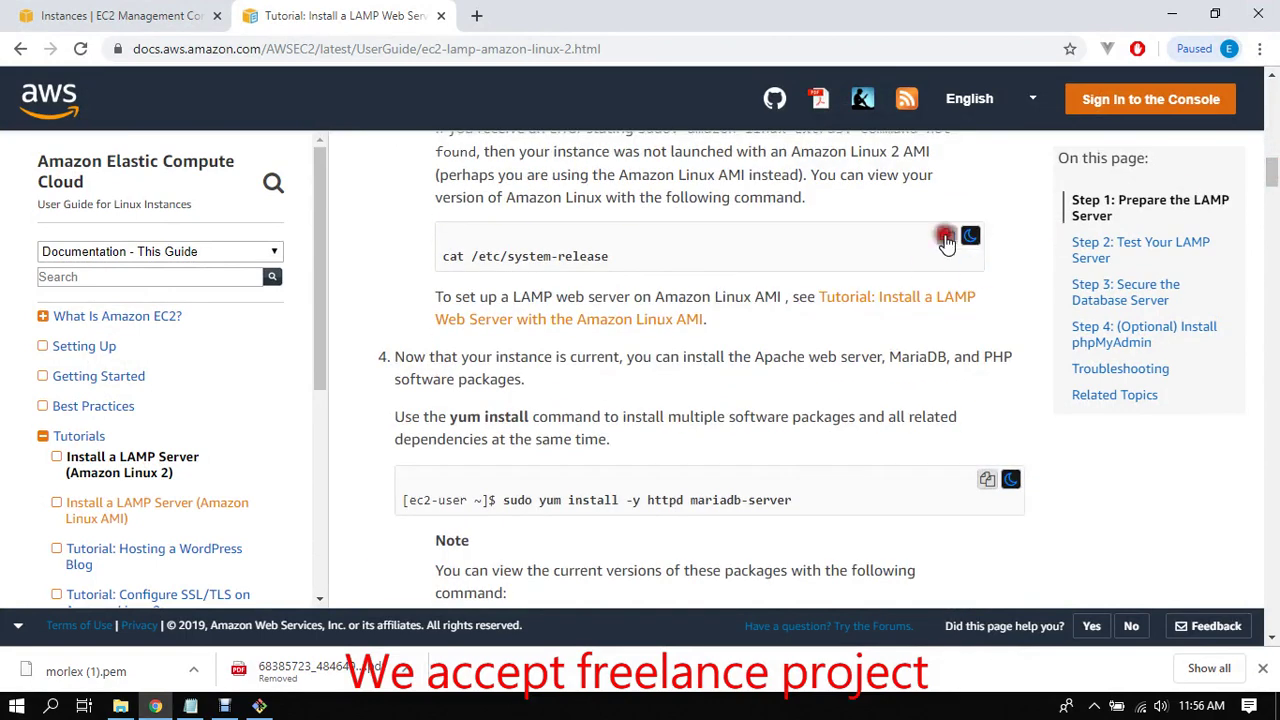
{"action": "left_click", "coordinate": [1168, 18]}
{"action": "right_click", "coordinate": [668, 279]}
{"action": "left_click", "coordinate": [718, 335]}
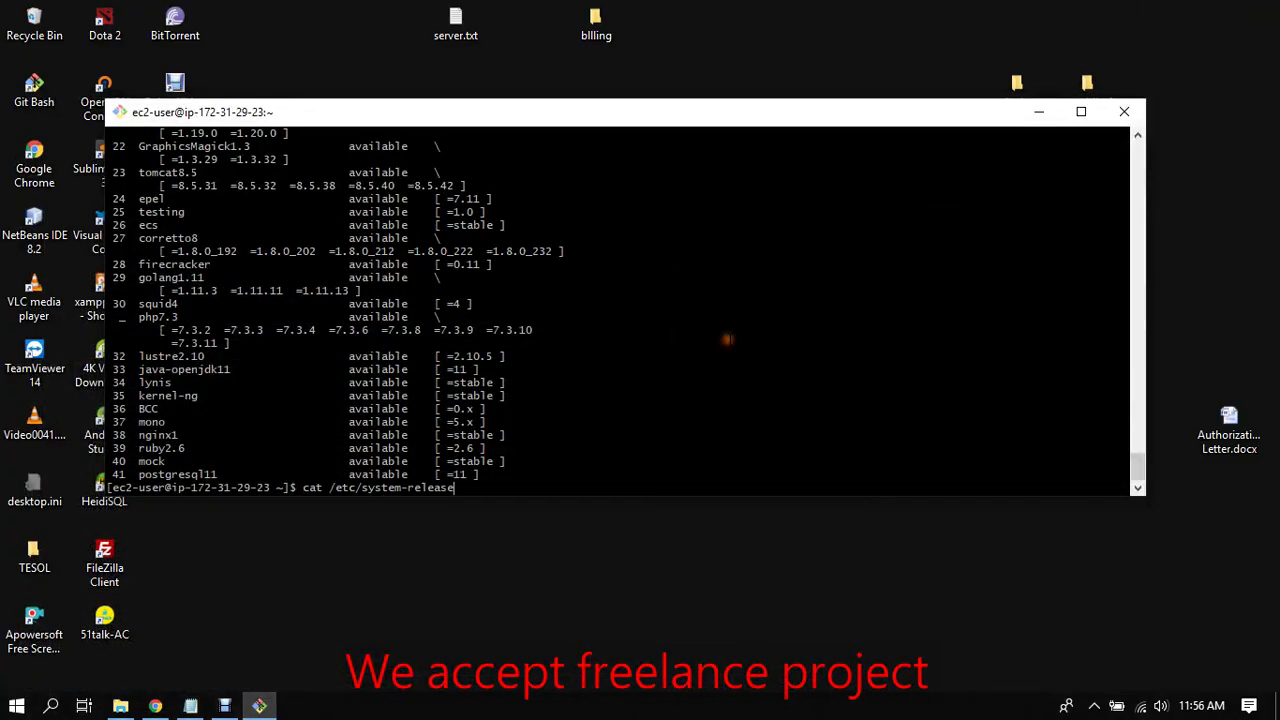
{"action": "key", "text": "Return"}
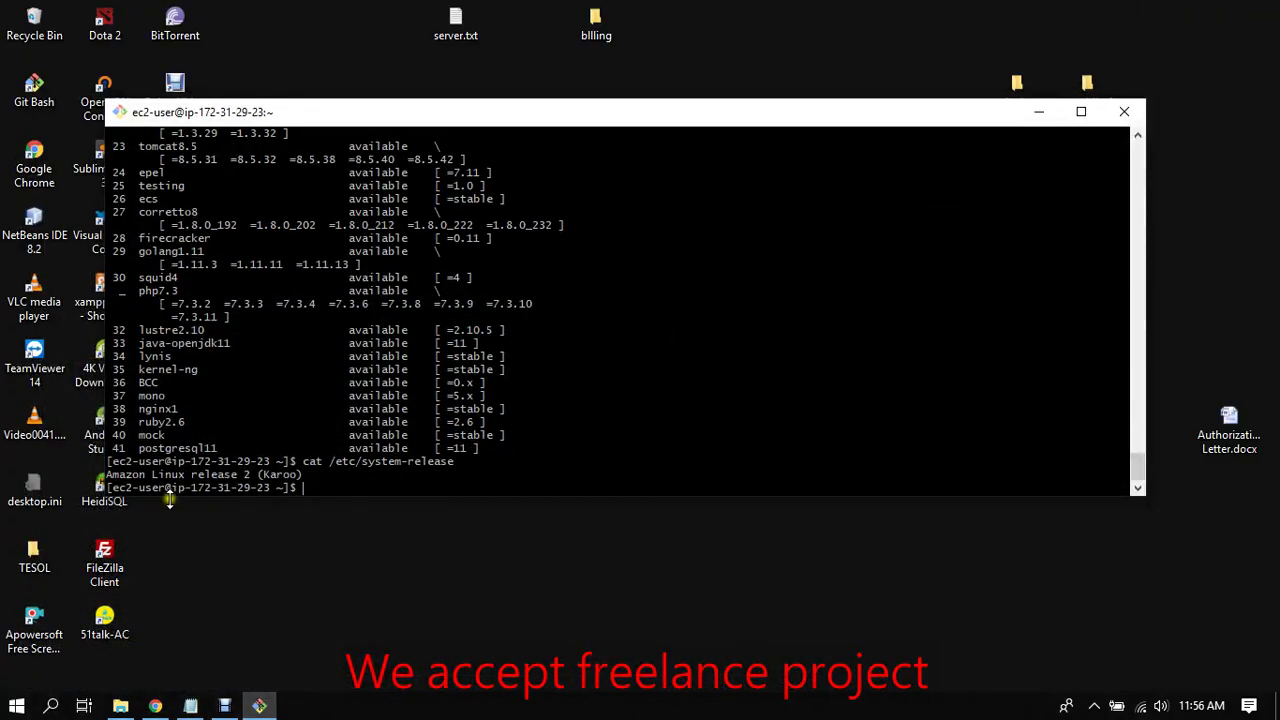
{"action": "triple_click", "coordinate": [350, 474]}
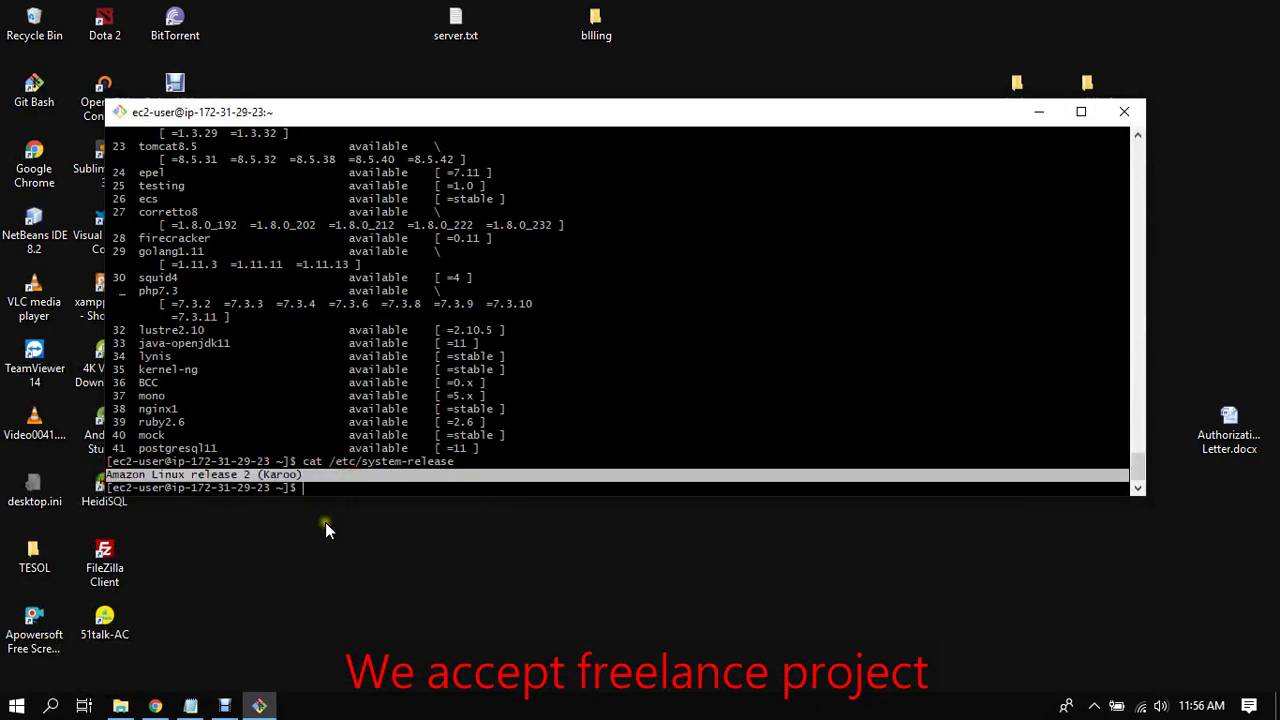
Step: Copy the tutorial's step 4 command in Chrome and run sudo yum install -y httpd mariadb-server on the instance
{"action": "left_click", "coordinate": [155, 706]}
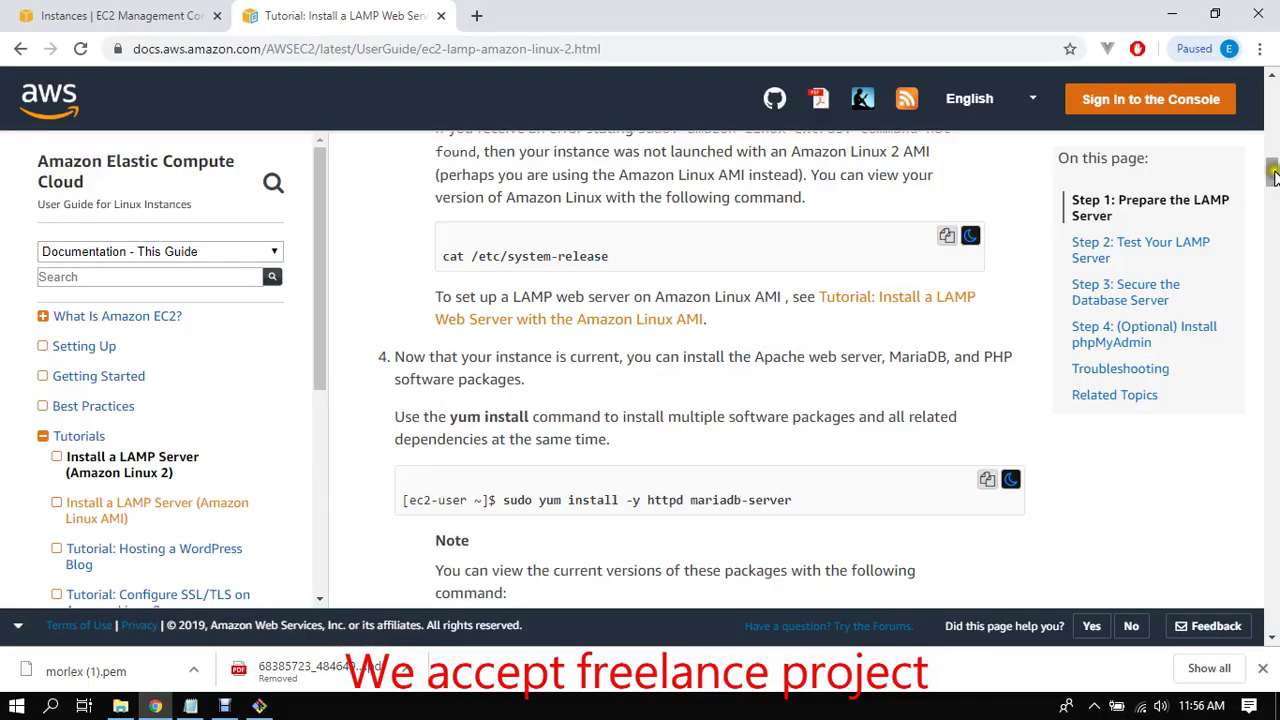
{"action": "left_click_drag", "start_coordinate": [1272, 172], "coordinate": [1272, 179]}
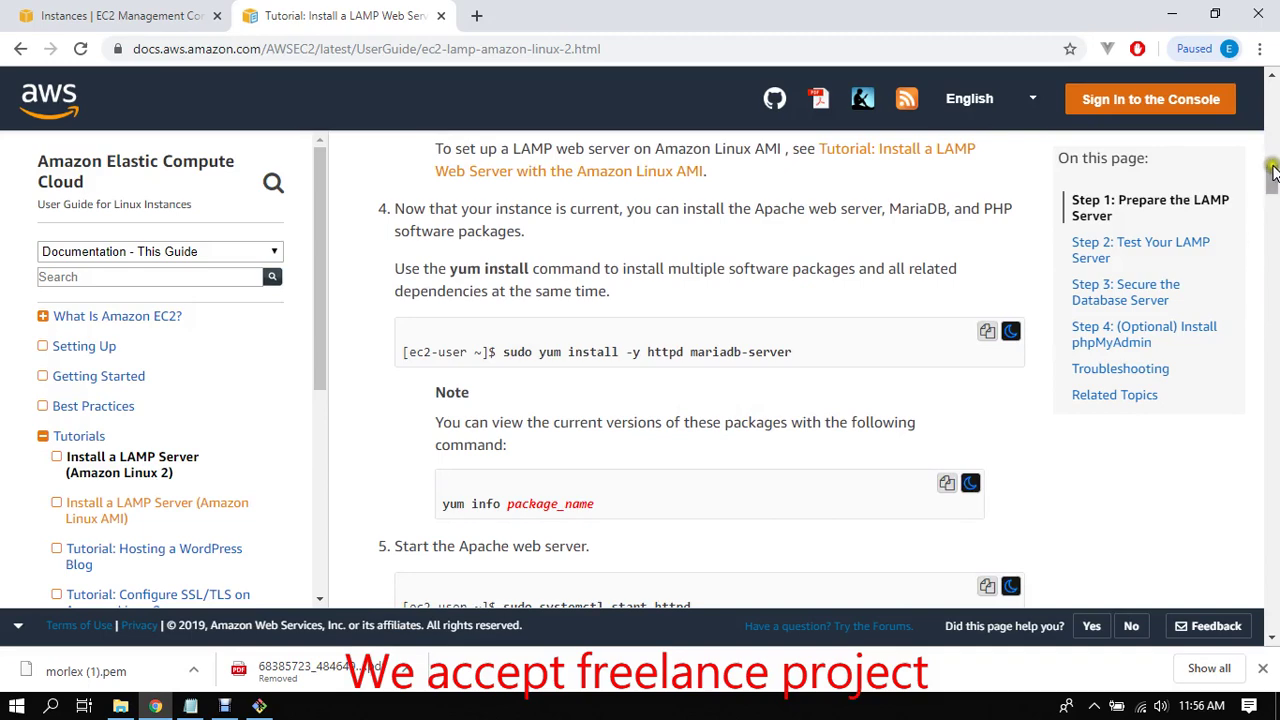
{"action": "left_click_drag", "start_coordinate": [1272, 178], "coordinate": [1272, 172]}
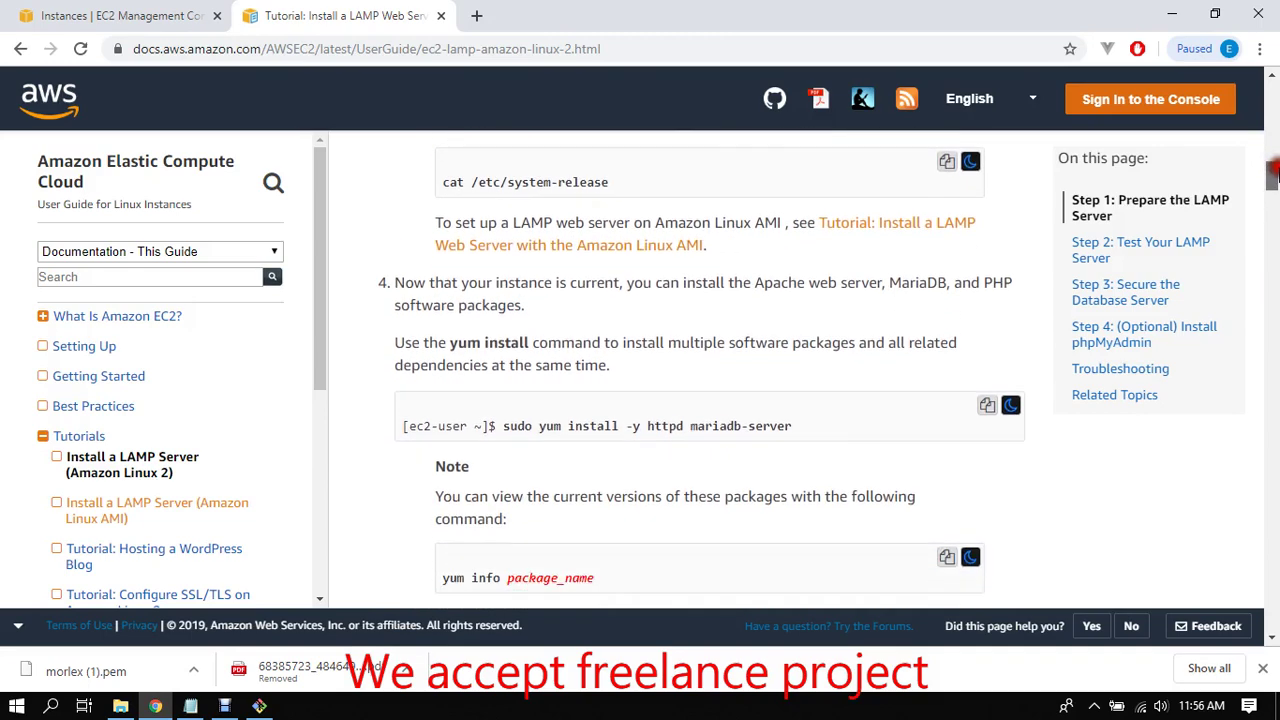
{"action": "left_click", "coordinate": [986, 410]}
{"action": "left_click", "coordinate": [155, 706]}
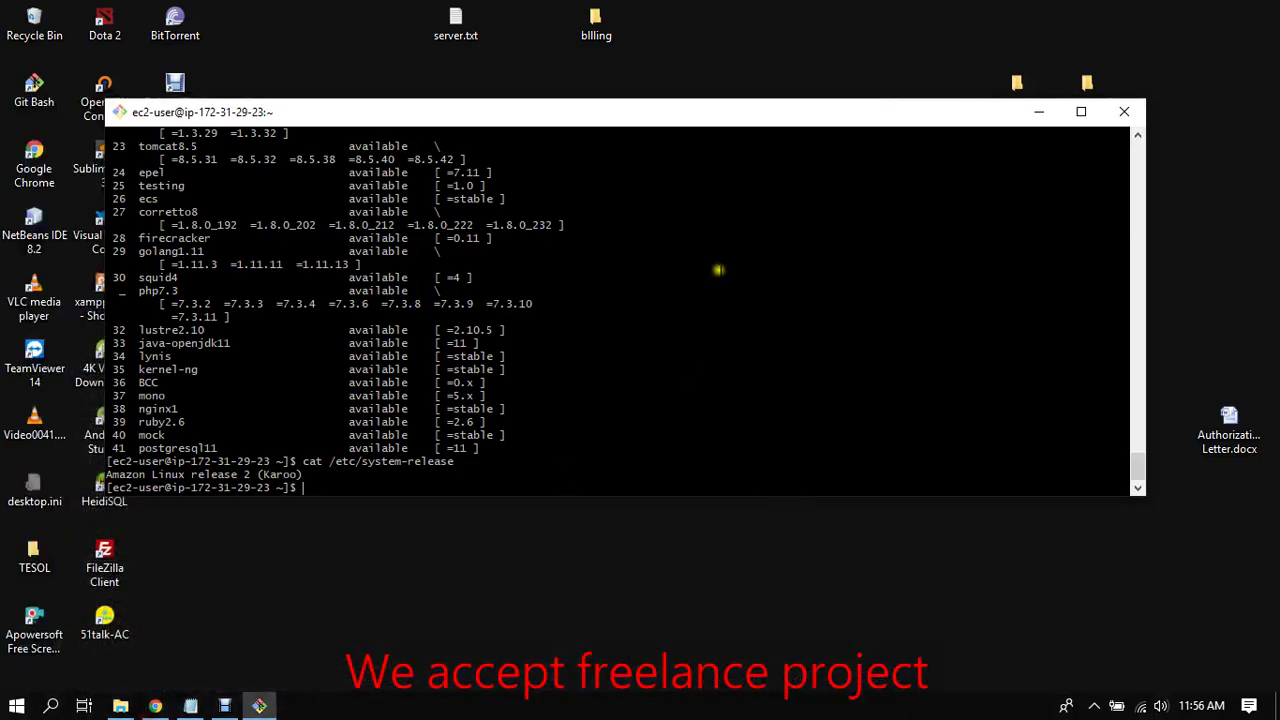
{"action": "right_click", "coordinate": [720, 271]}
{"action": "left_click", "coordinate": [765, 331]}
{"action": "key", "text": "Return"}
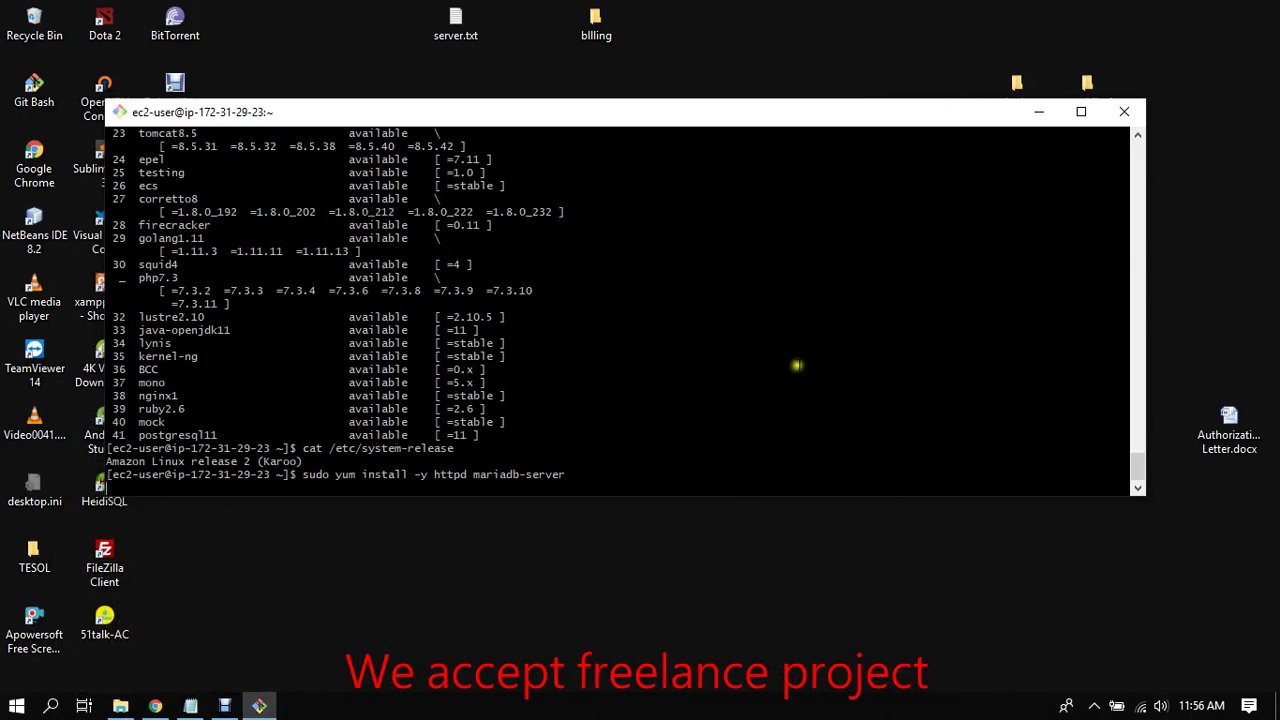
Step: Copy the tutorial's step 5 command and run sudo systemctl start httpd on the instance to start Apache
{"action": "left_click", "coordinate": [155, 706]}
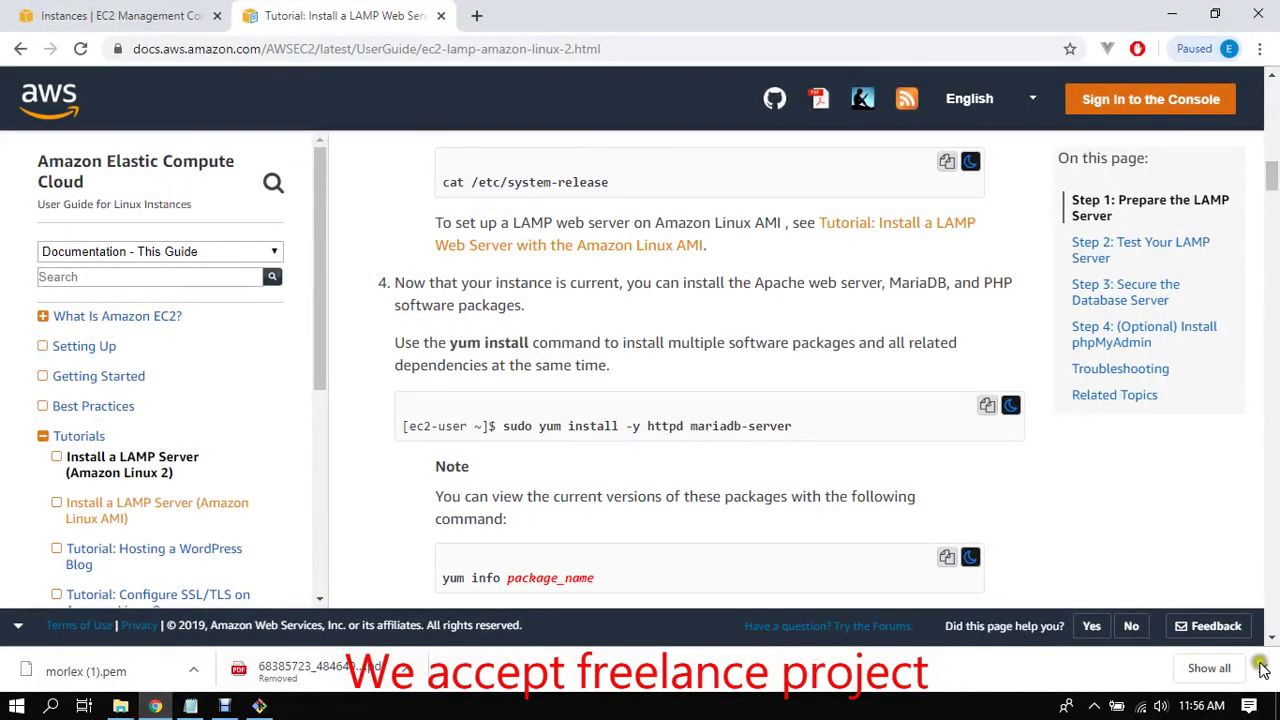
{"action": "left_click_drag", "start_coordinate": [1272, 188], "coordinate": [1273, 208]}
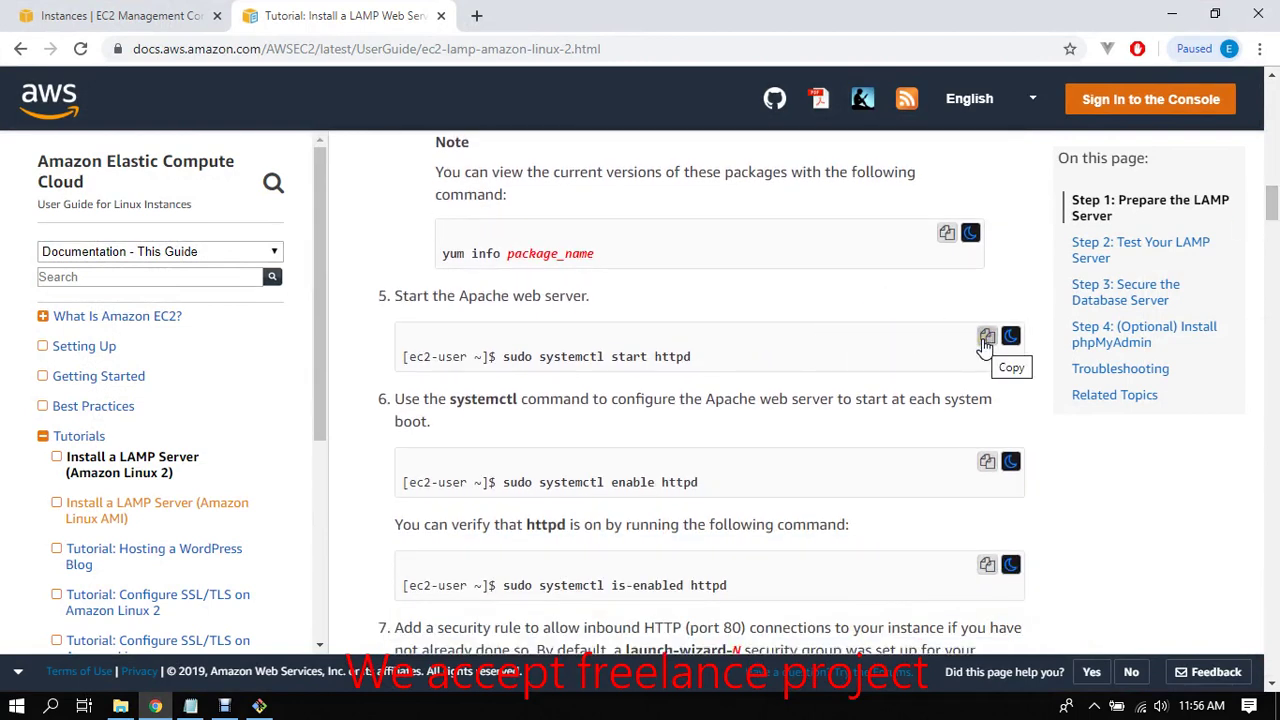
{"action": "left_click", "coordinate": [986, 340]}
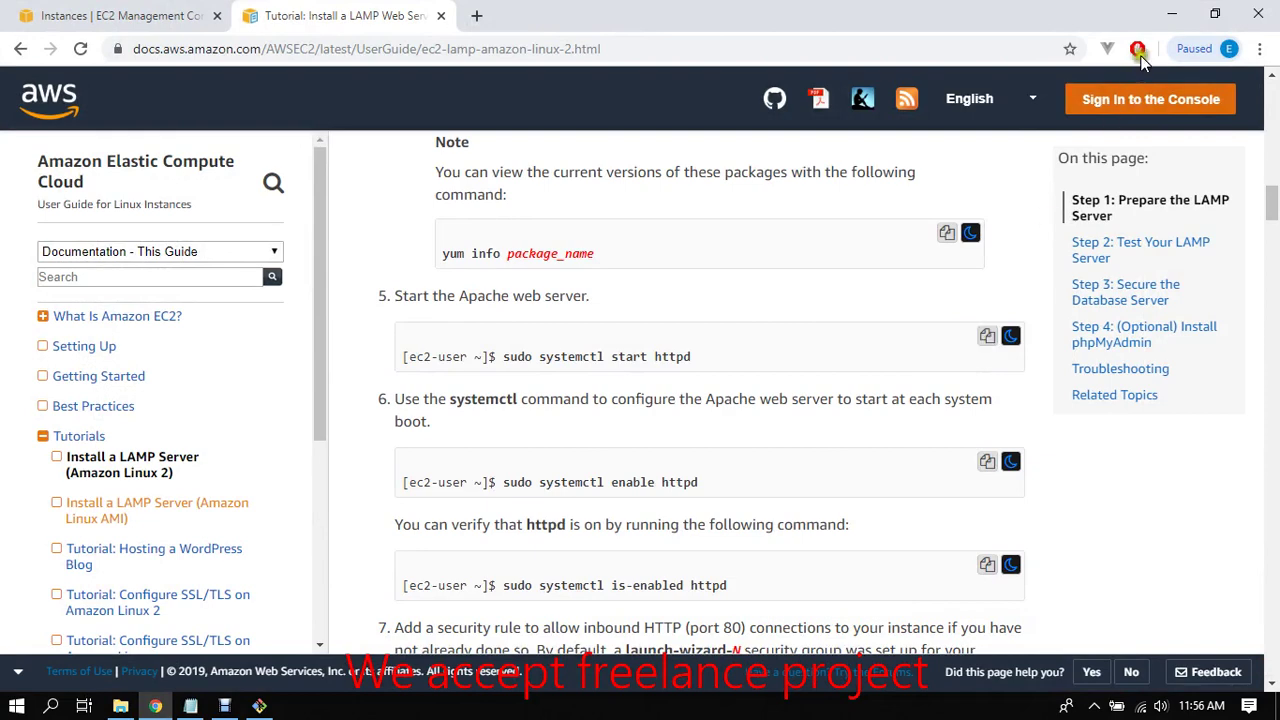
{"action": "left_click", "coordinate": [1173, 22]}
{"action": "right_click", "coordinate": [735, 182]}
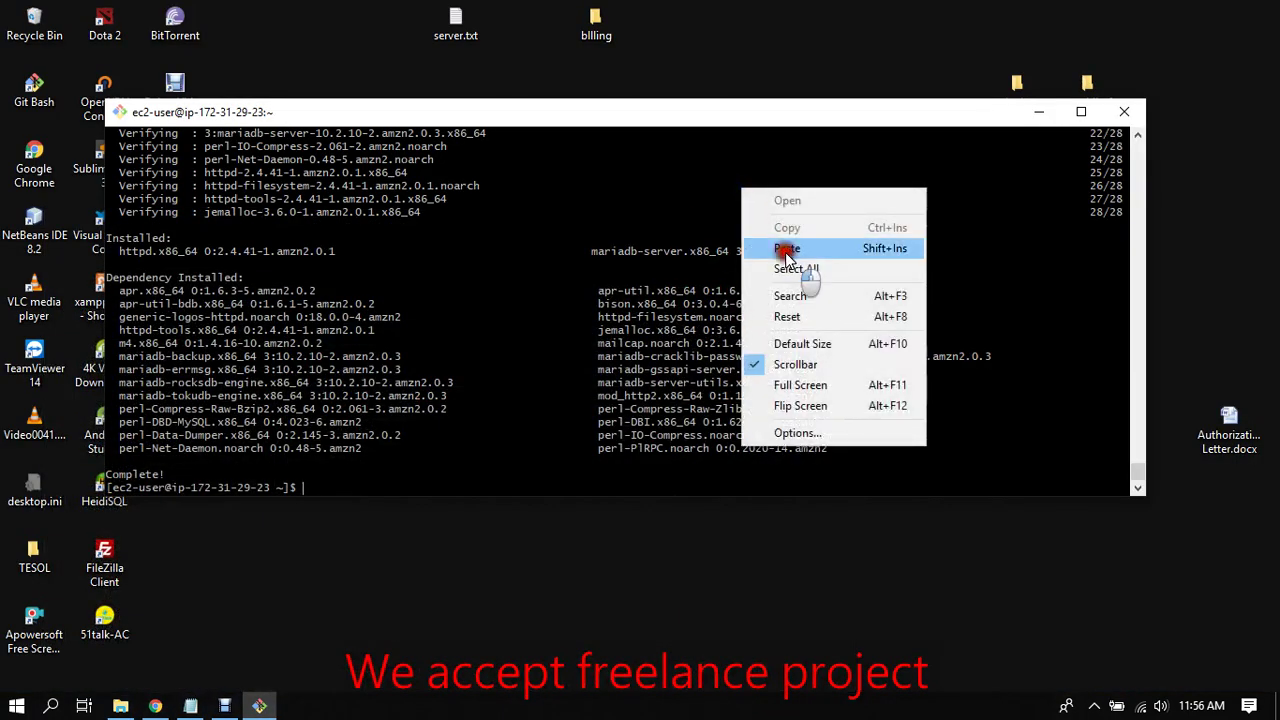
{"action": "left_click", "coordinate": [782, 247]}
{"action": "key", "text": "Return"}
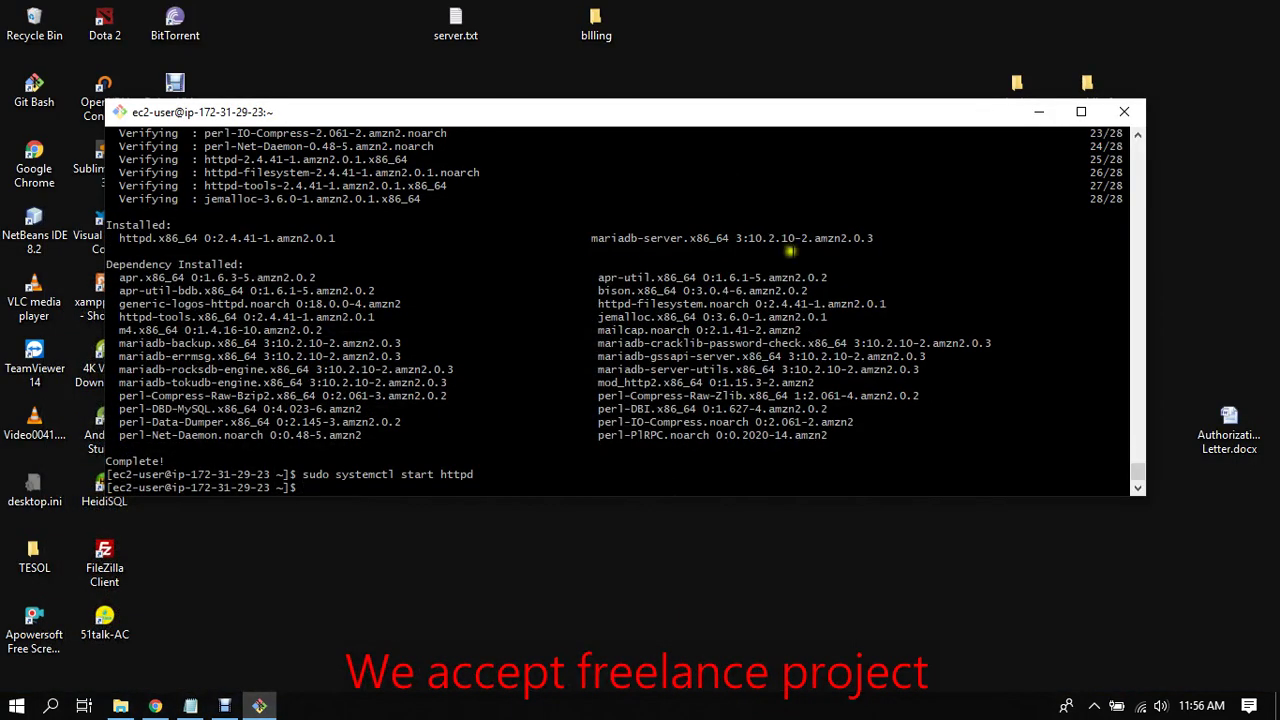
Step: Copy the tutorial's step 6 command and run sudo systemctl enable httpd so Apache starts at each system boot
{"action": "left_click", "coordinate": [155, 705]}
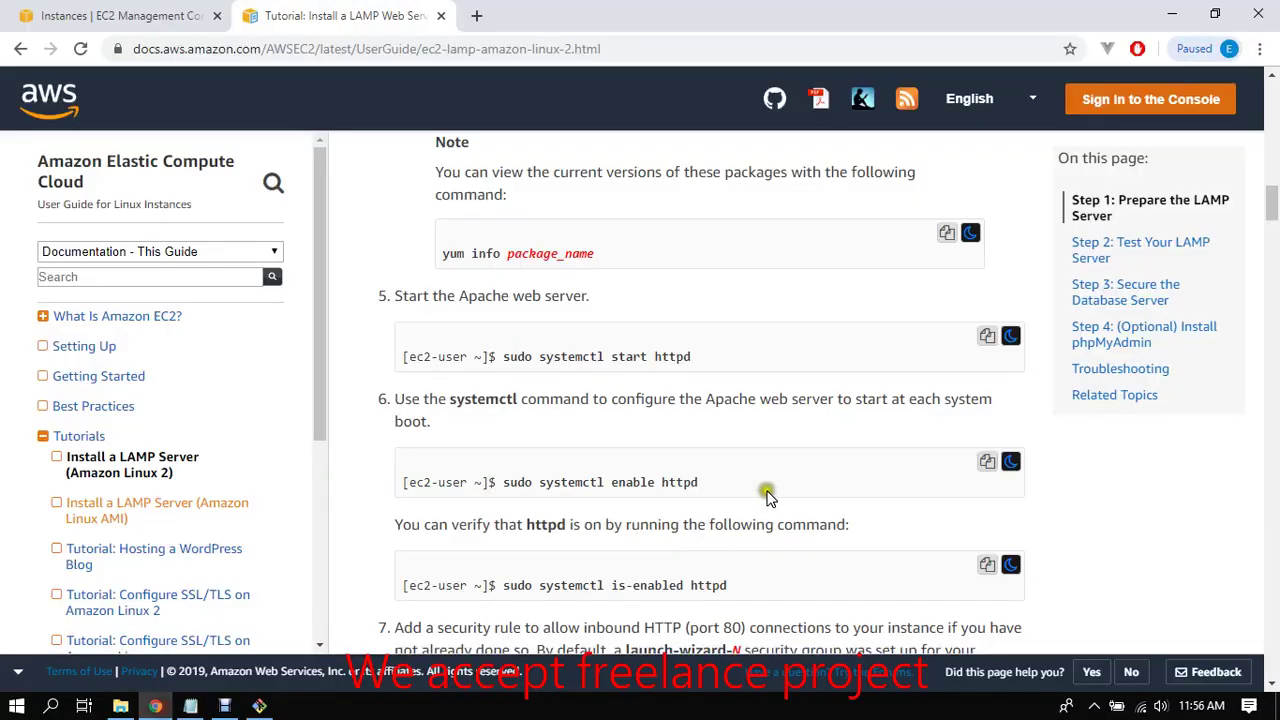
{"action": "left_click", "coordinate": [987, 462]}
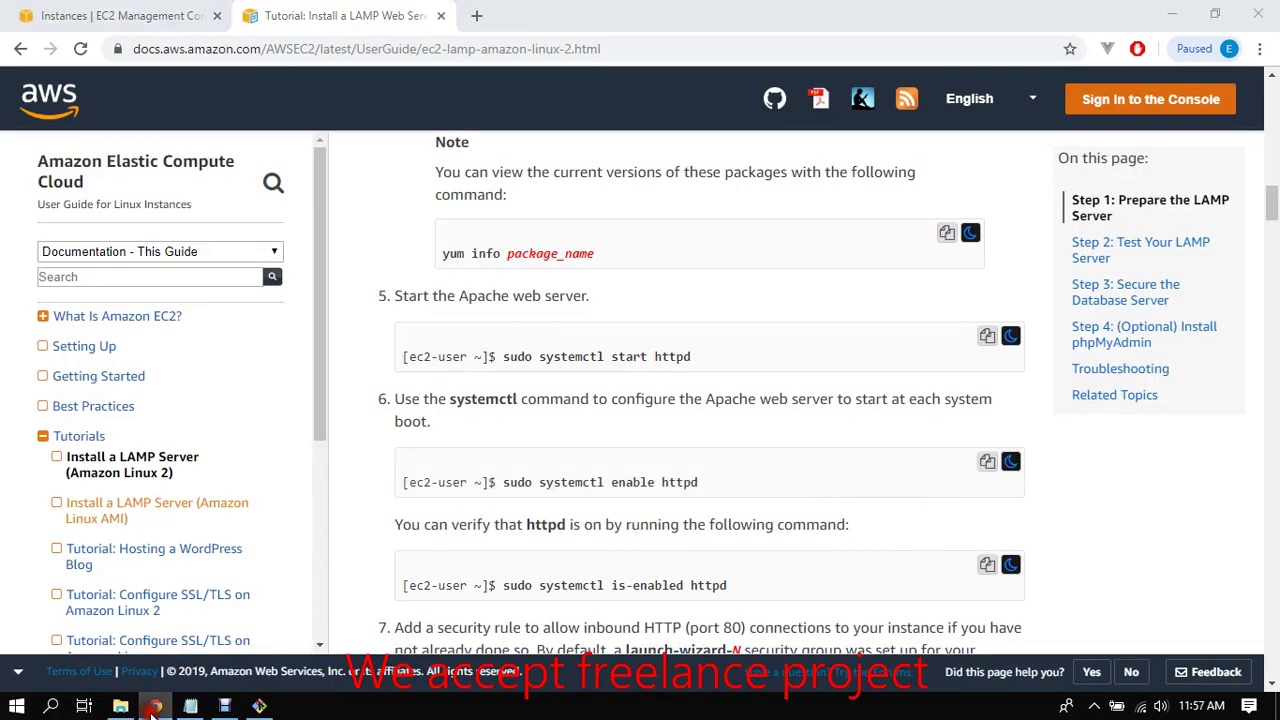
{"action": "left_click", "coordinate": [155, 705]}
{"action": "right_click", "coordinate": [505, 266]}
{"action": "left_click", "coordinate": [565, 331]}
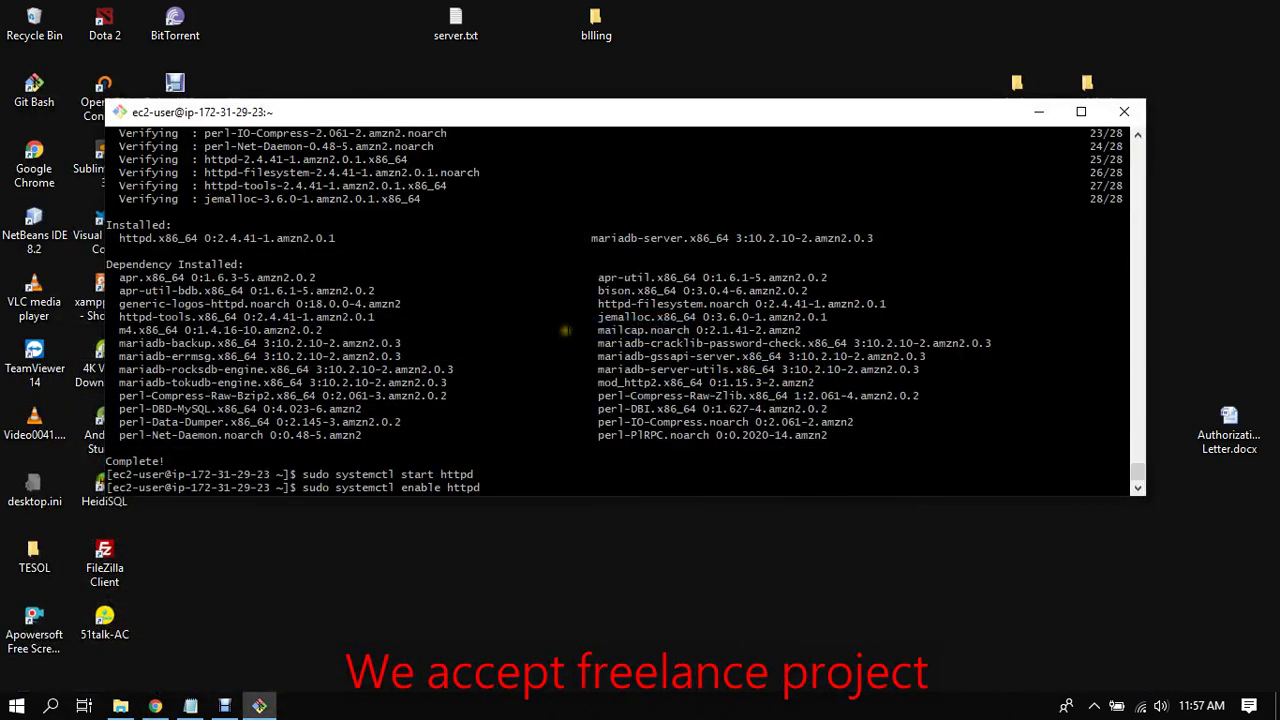
{"action": "key", "text": "Return"}
Step: Copy sudo systemctl enable httpd from the tutorial again and run it a second time on the instance
{"action": "left_click", "coordinate": [155, 705]}
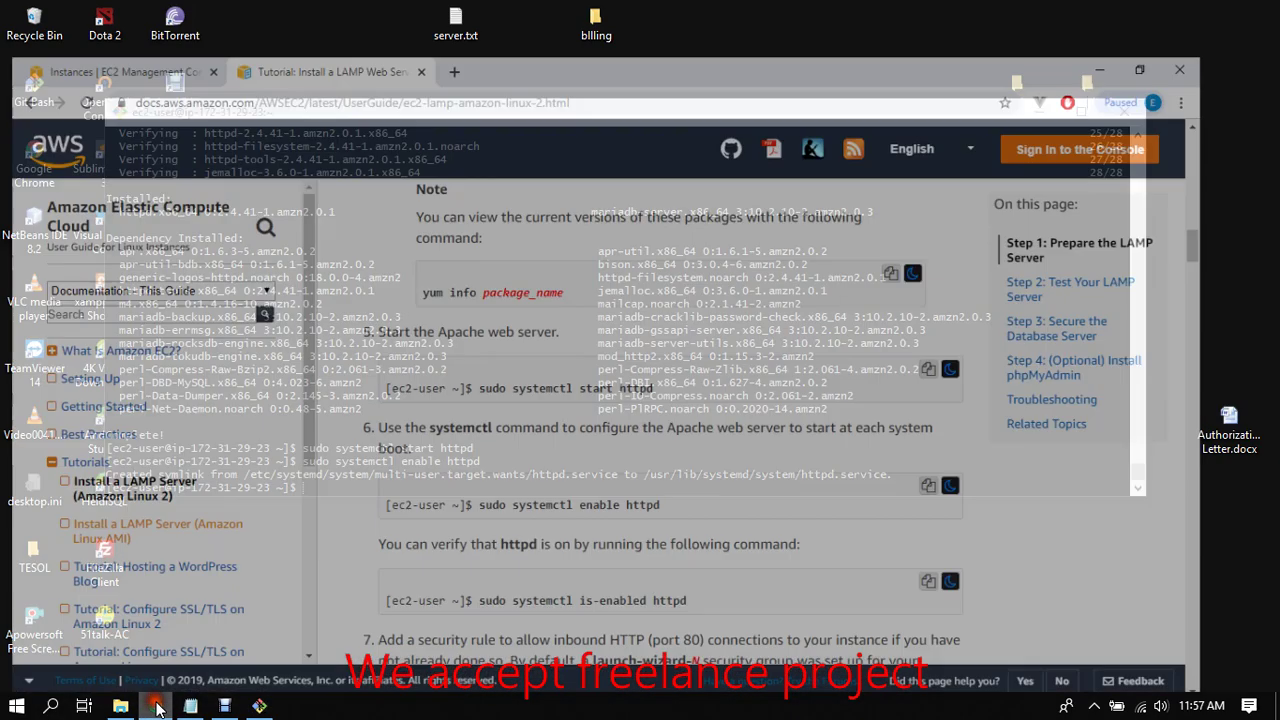
{"action": "left_click", "coordinate": [987, 464]}
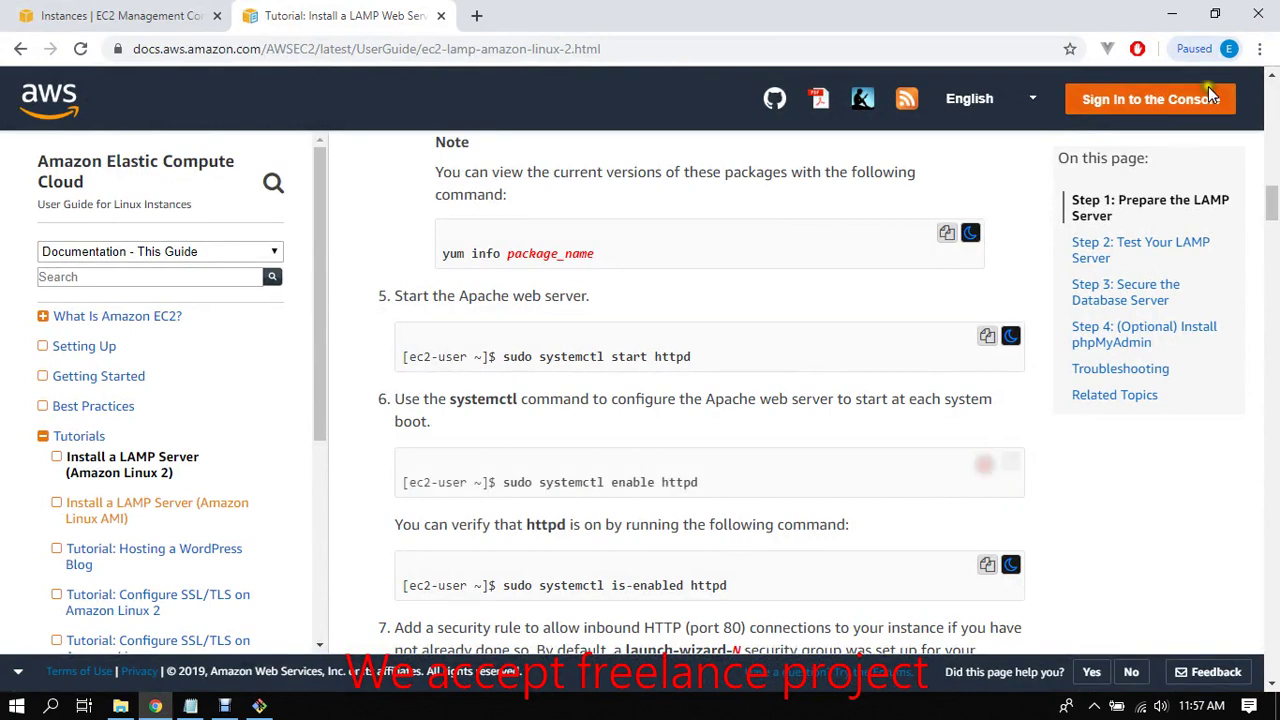
{"action": "left_click", "coordinate": [1172, 14]}
{"action": "right_click", "coordinate": [907, 207]}
{"action": "left_click", "coordinate": [940, 268]}
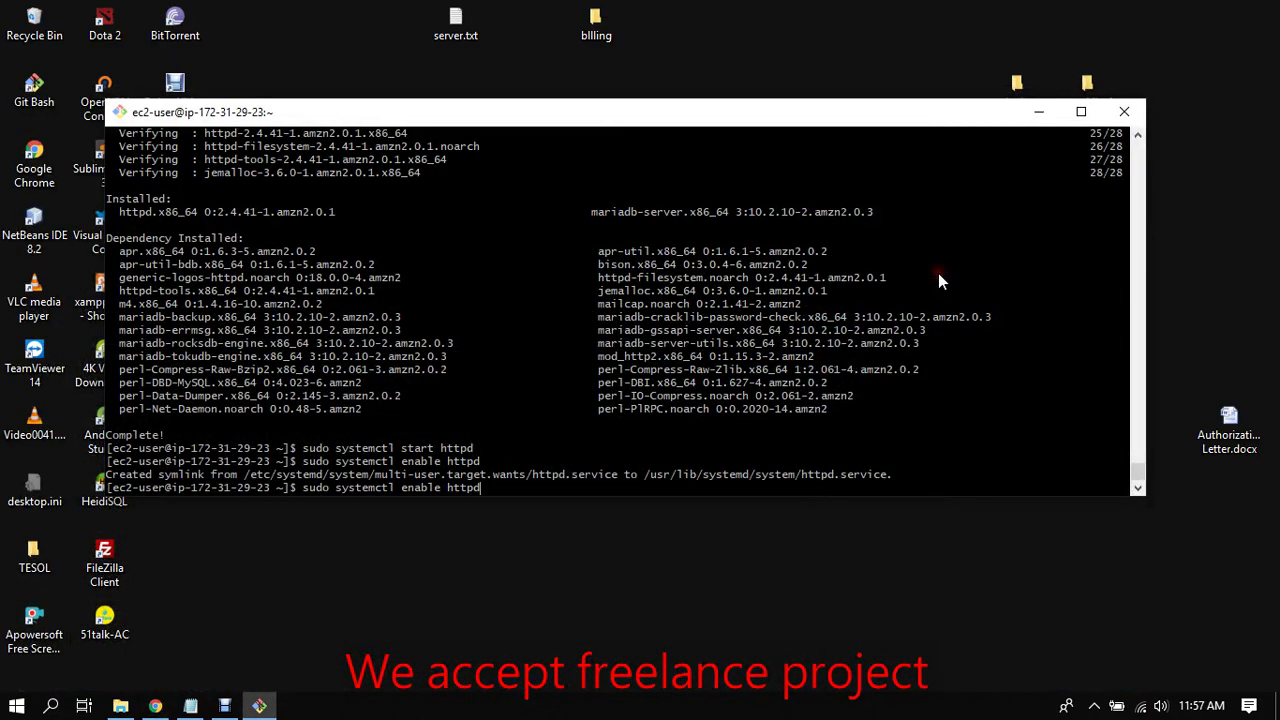
Step: Copy the tutorial's verification command and run sudo systemctl is-enabled httpd to check Apache's boot setting
{"action": "left_click", "coordinate": [155, 706]}
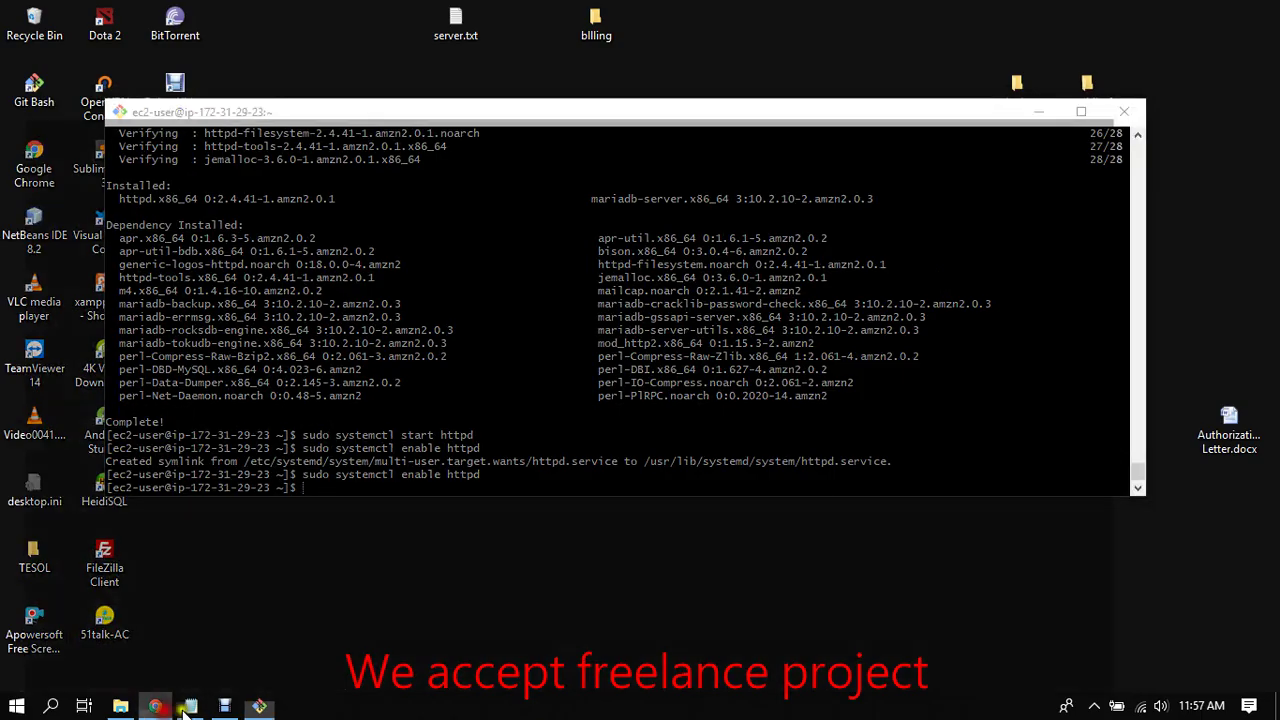
{"action": "left_click_drag", "start_coordinate": [1273, 207], "coordinate": [1273, 225]}
{"action": "left_click", "coordinate": [987, 257]}
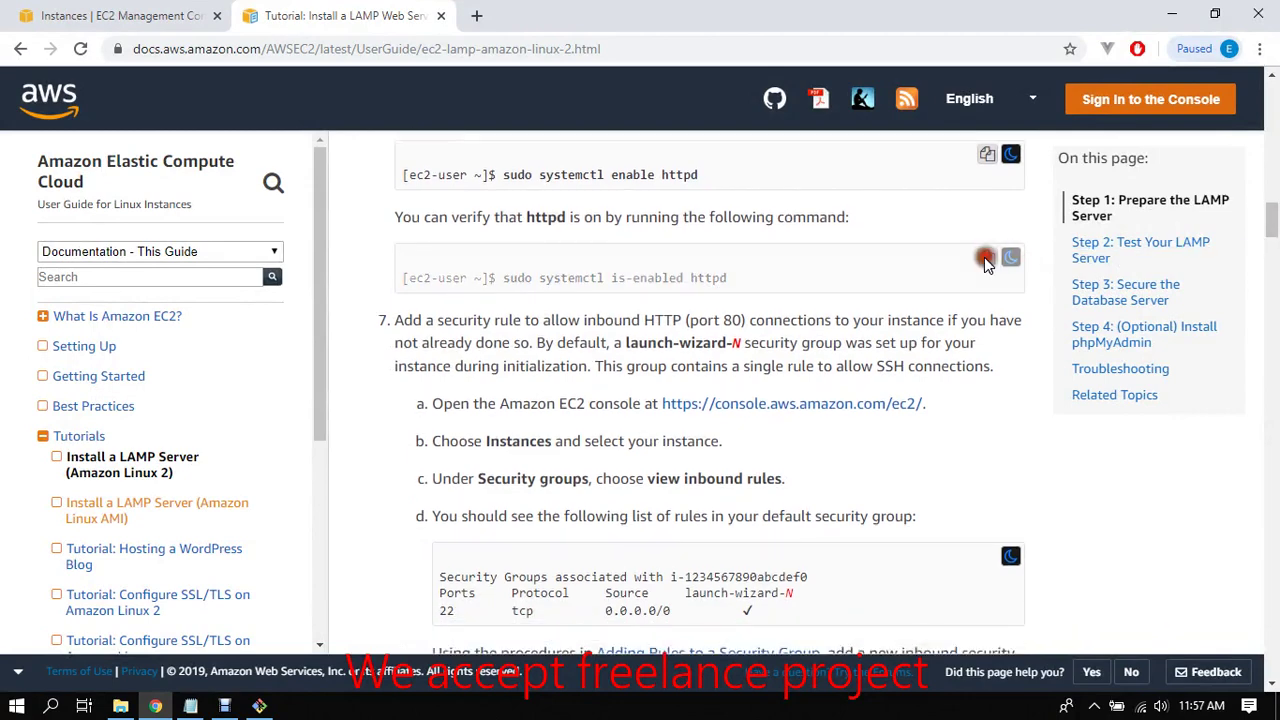
{"action": "left_click", "coordinate": [1172, 14]}
{"action": "right_click", "coordinate": [970, 255]}
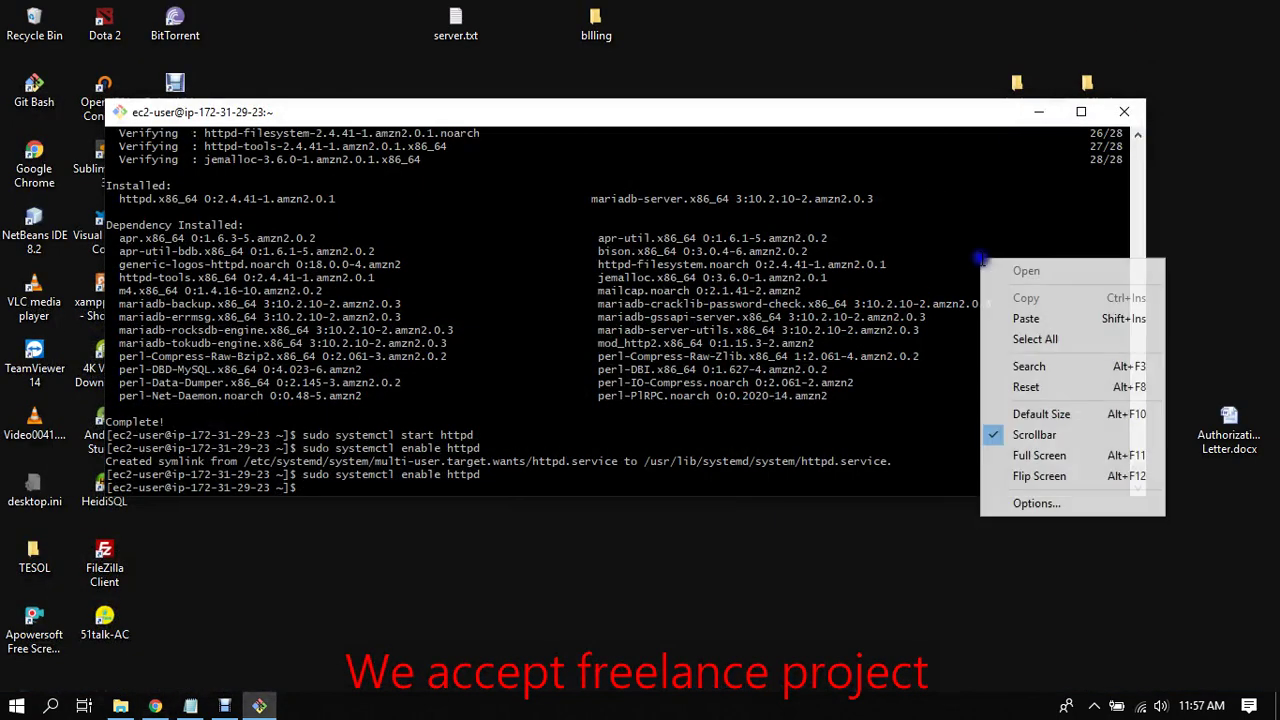
{"action": "left_click", "coordinate": [1017, 316]}
{"action": "key", "text": "Return"}
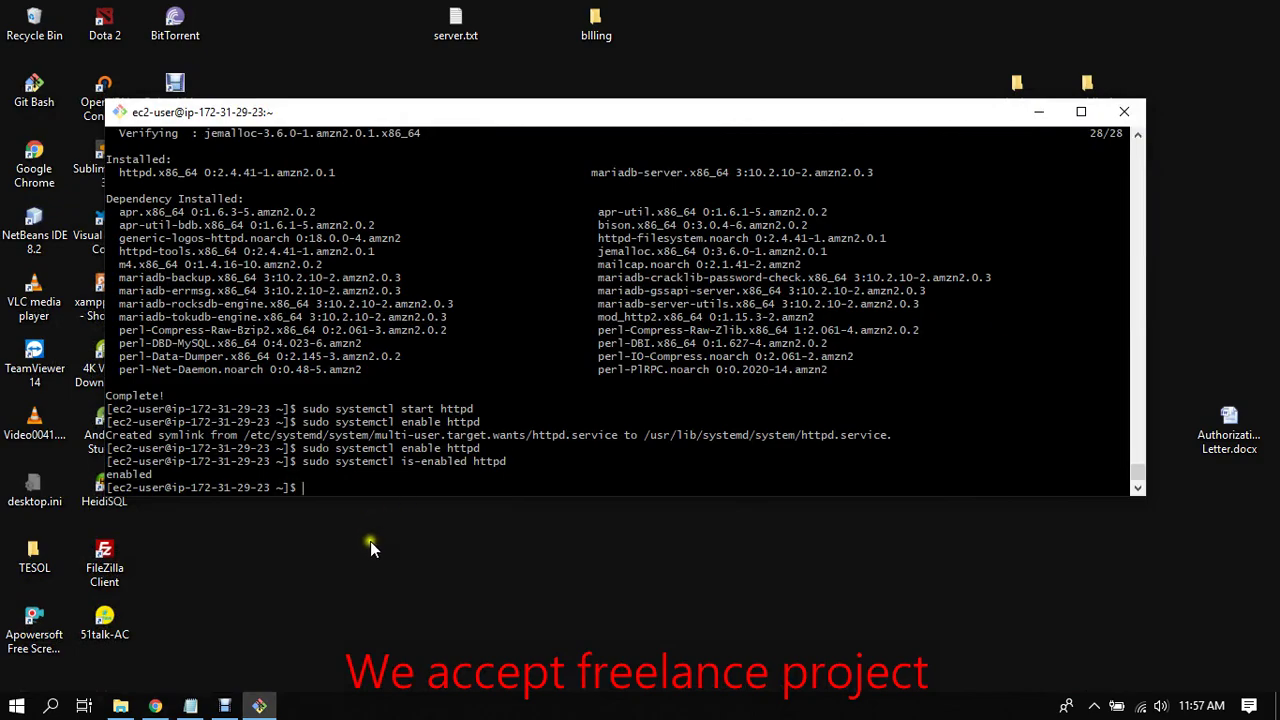
Step: Review the tutorial's security rule and web server test steps, and copy the running instance's IPv4 public IP from the EC2 console
{"action": "left_click", "coordinate": [155, 706]}
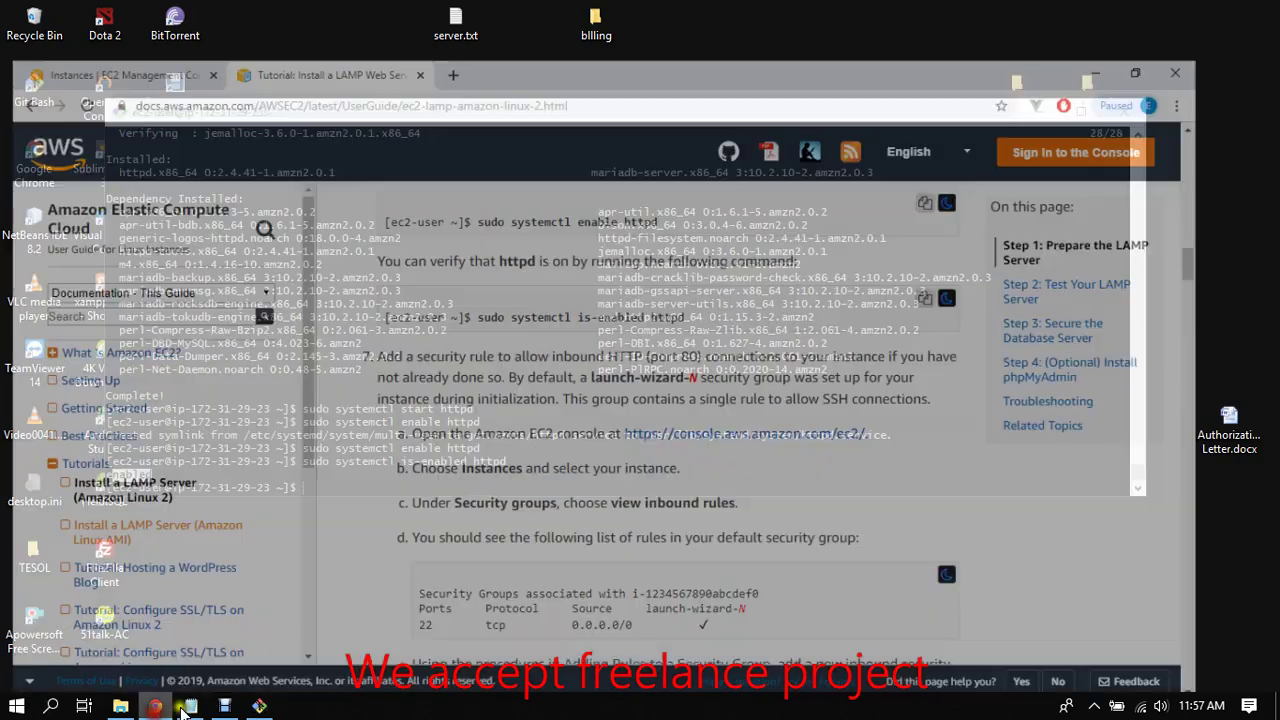
{"action": "left_click_drag", "start_coordinate": [1272, 218], "coordinate": [1273, 258]}
{"action": "scroll", "coordinate": [522, 215], "scroll_direction": "down", "scroll_amount": 4}
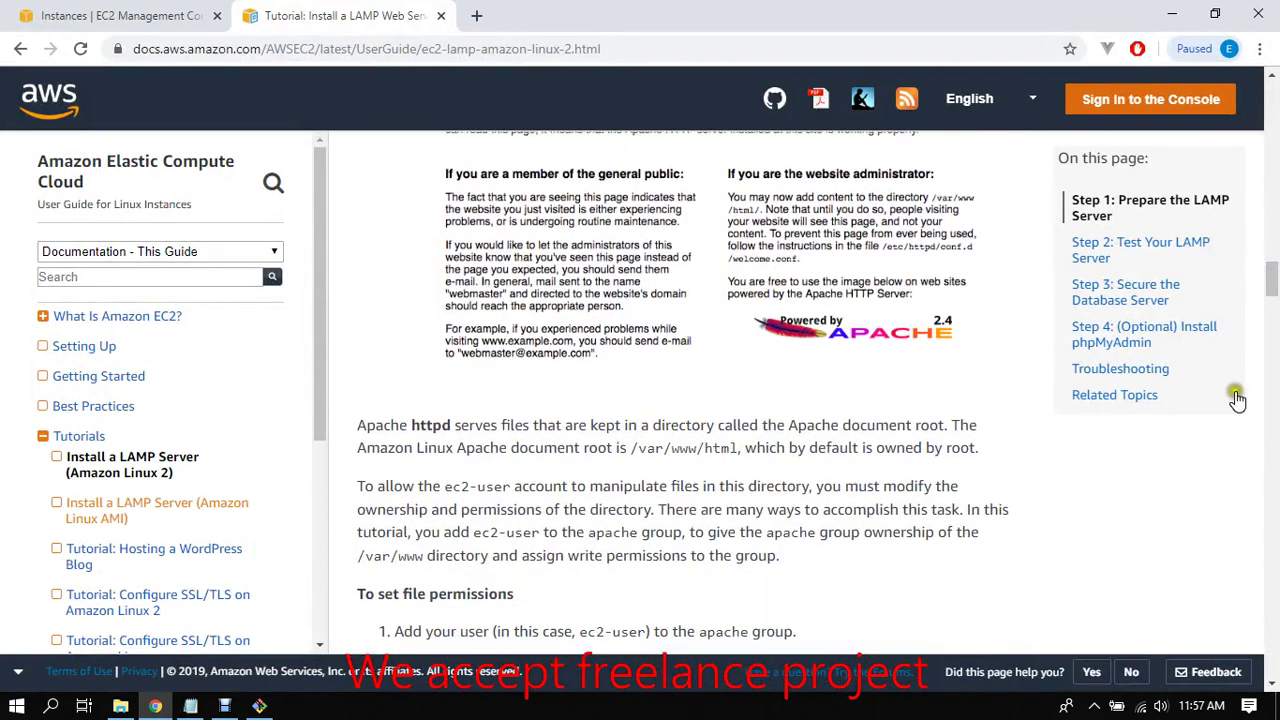
{"action": "left_click_drag", "start_coordinate": [1273, 311], "coordinate": [1273, 268]}
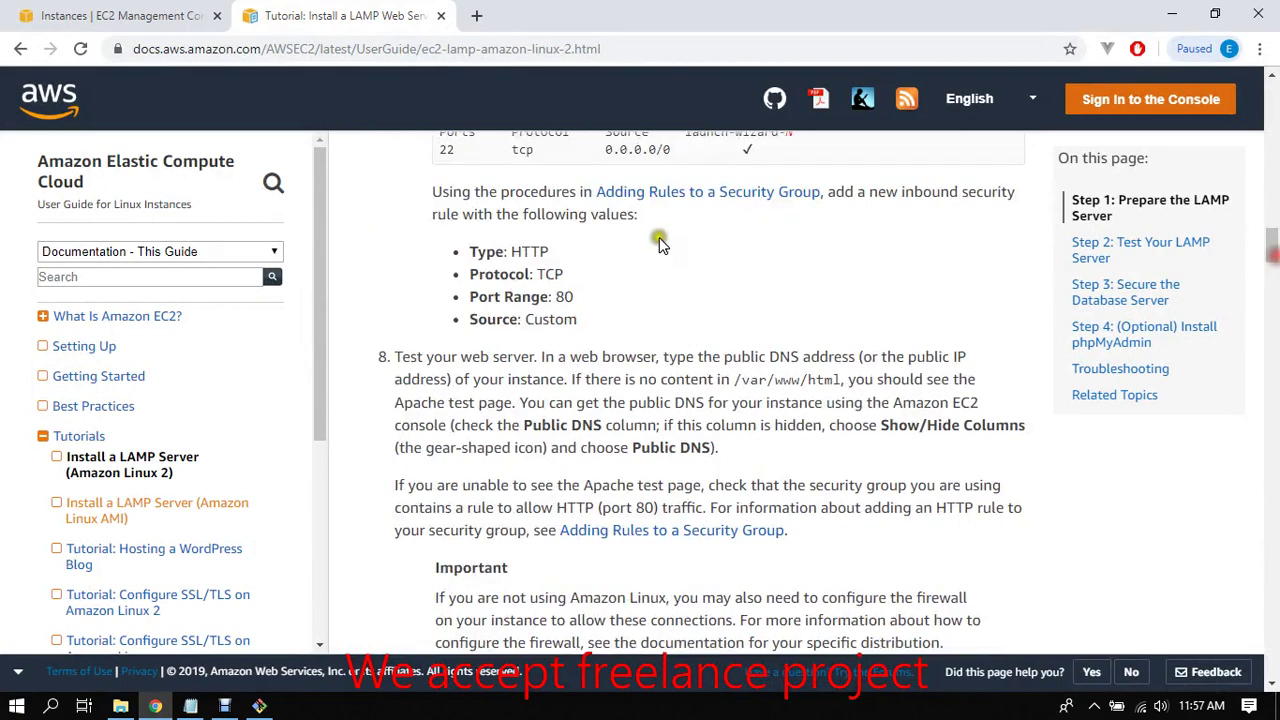
{"action": "left_click", "coordinate": [110, 20]}
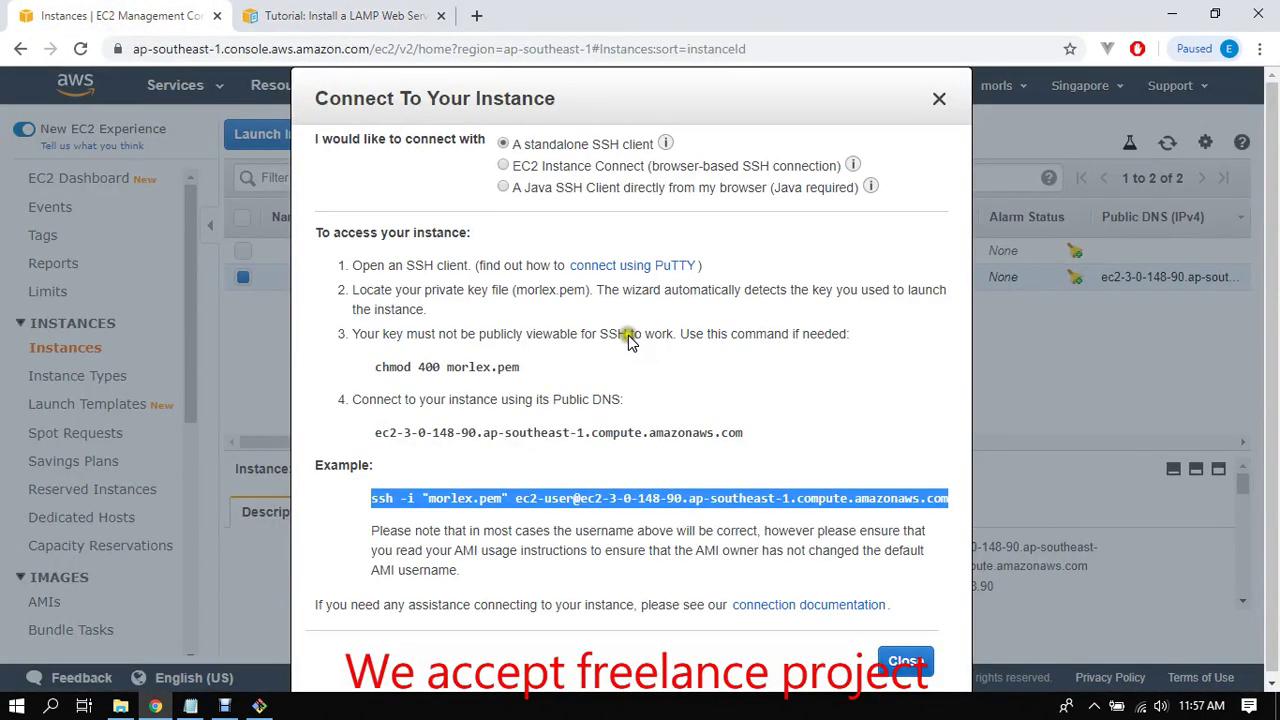
{"action": "left_click", "coordinate": [902, 656]}
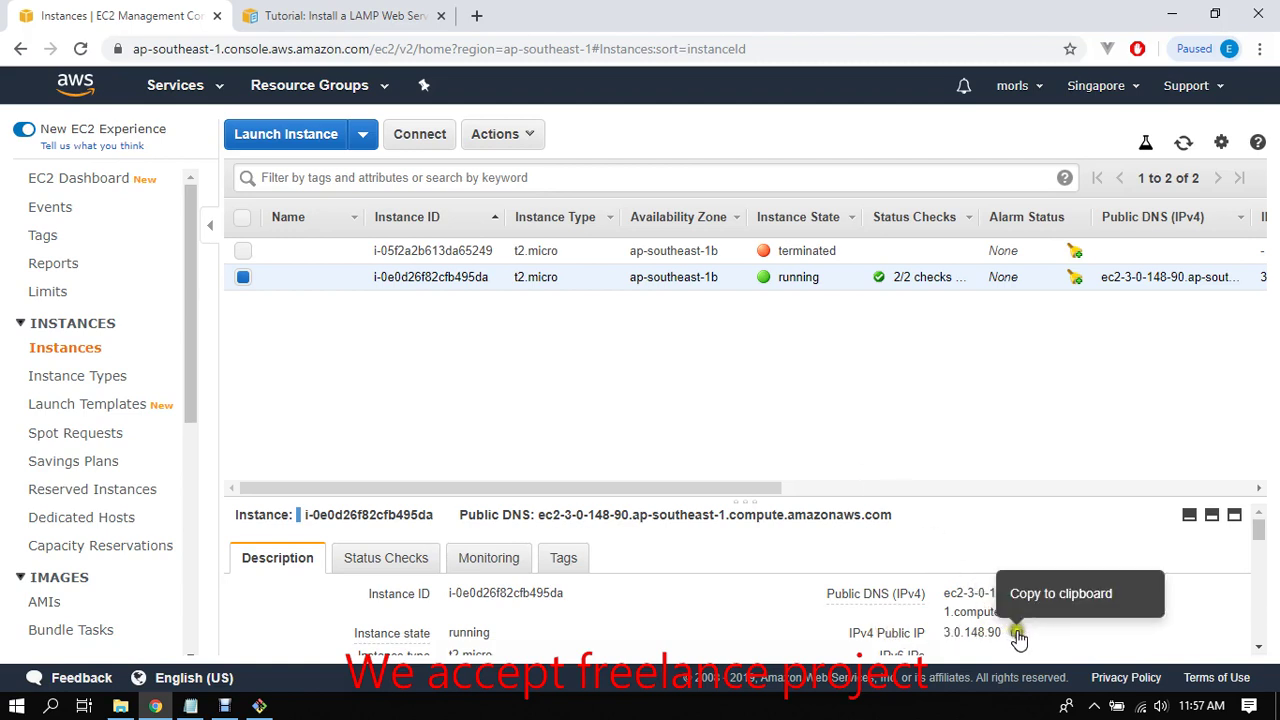
{"action": "left_click", "coordinate": [1018, 634]}
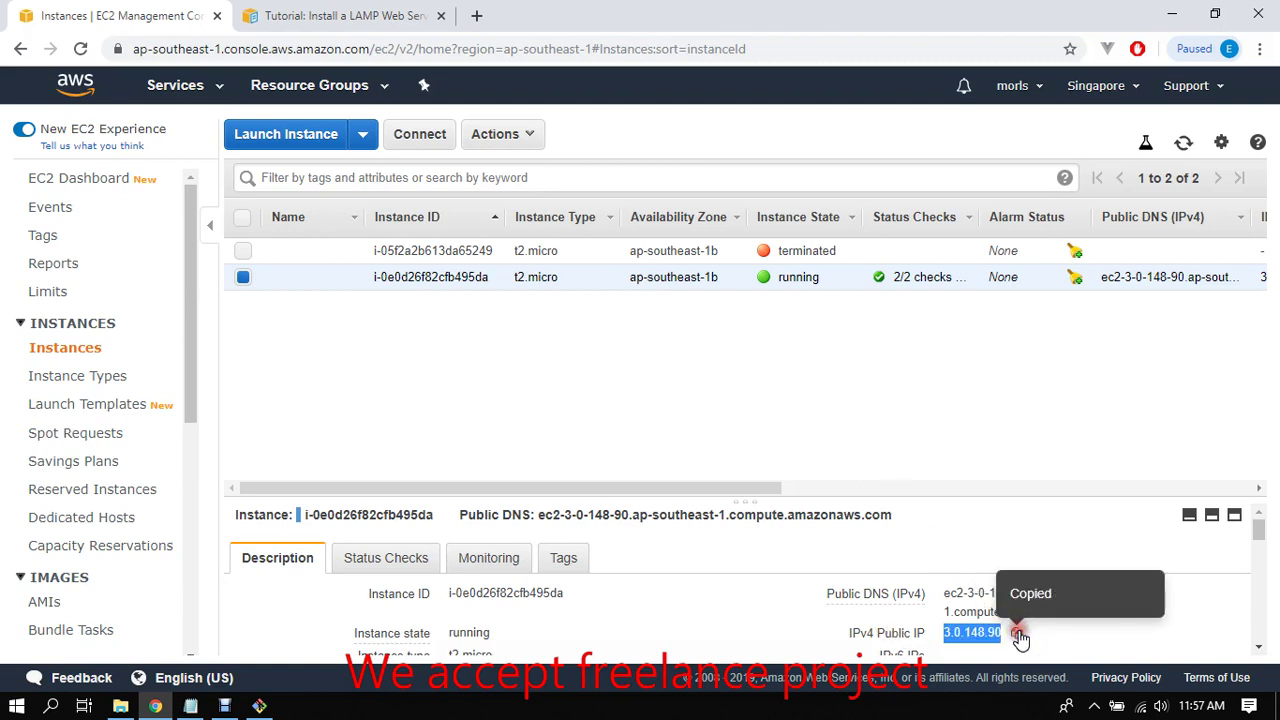
Step: Open the instance's public IP 3.0.148.90 in a new browser tab to test Apache, and return to the EC2 console
{"action": "left_click", "coordinate": [474, 16]}
{"action": "right_click", "coordinate": [510, 48]}
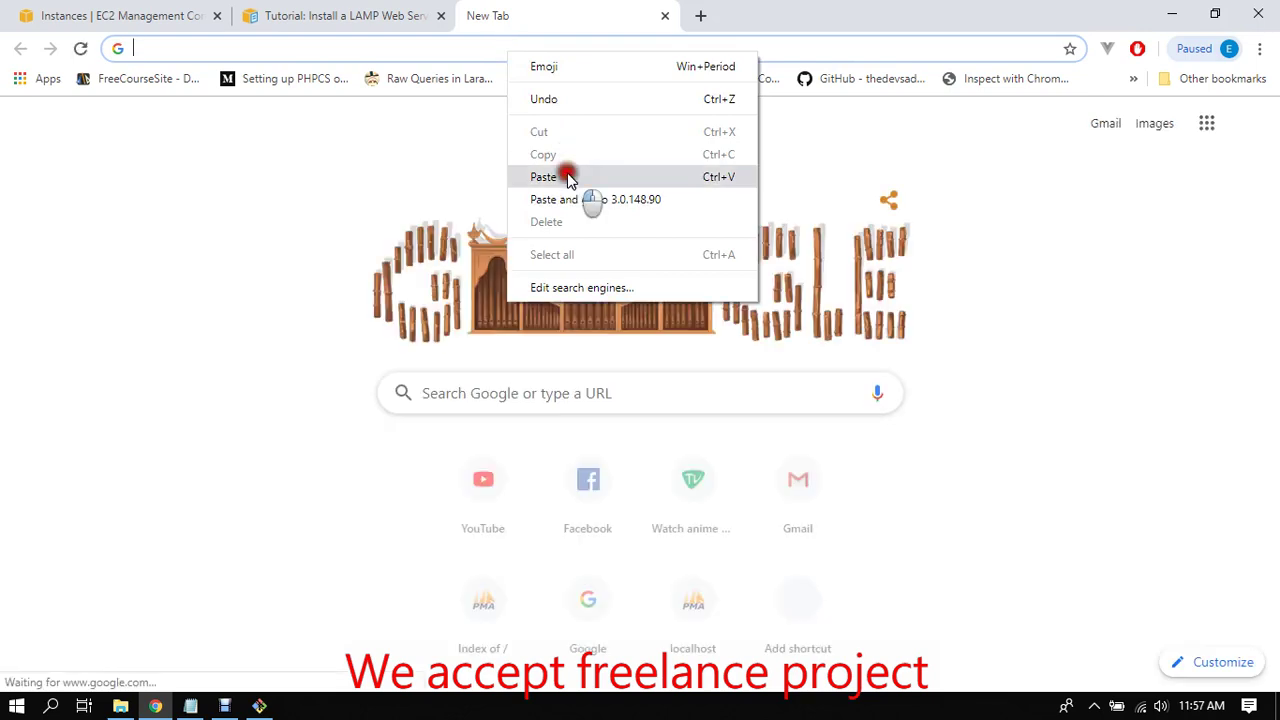
{"action": "left_click", "coordinate": [566, 174]}
{"action": "key", "text": "Return"}
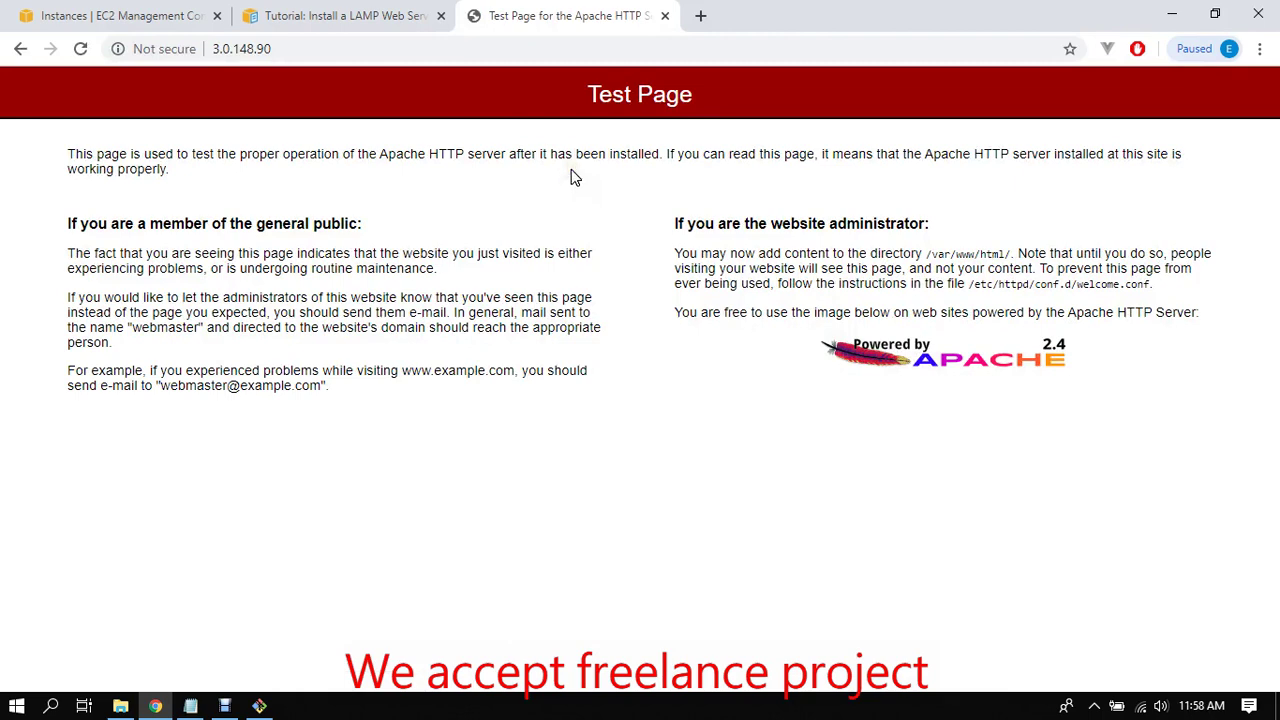
{"action": "left_click", "coordinate": [105, 15]}
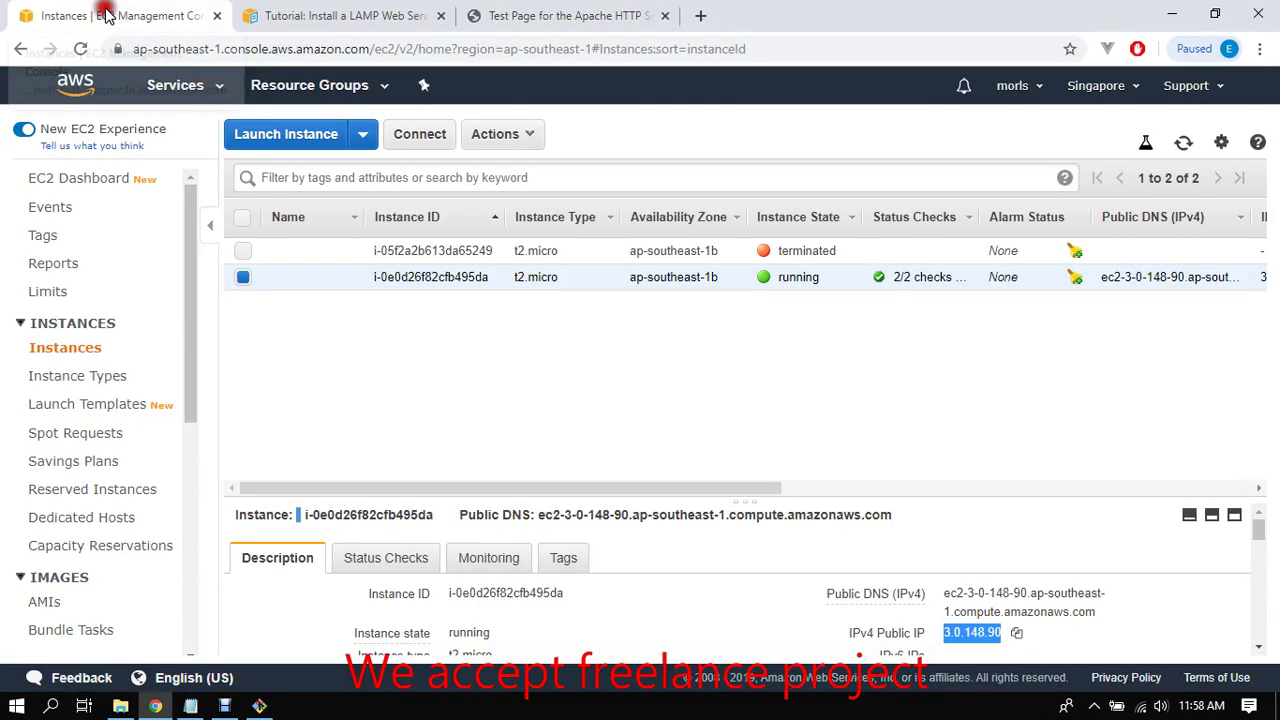
Step: Check the running instance's network details, then examine the IP address and the /var/www/html content directory on the Apache test page
{"action": "left_click_drag", "start_coordinate": [1258, 530], "coordinate": [1262, 556]}
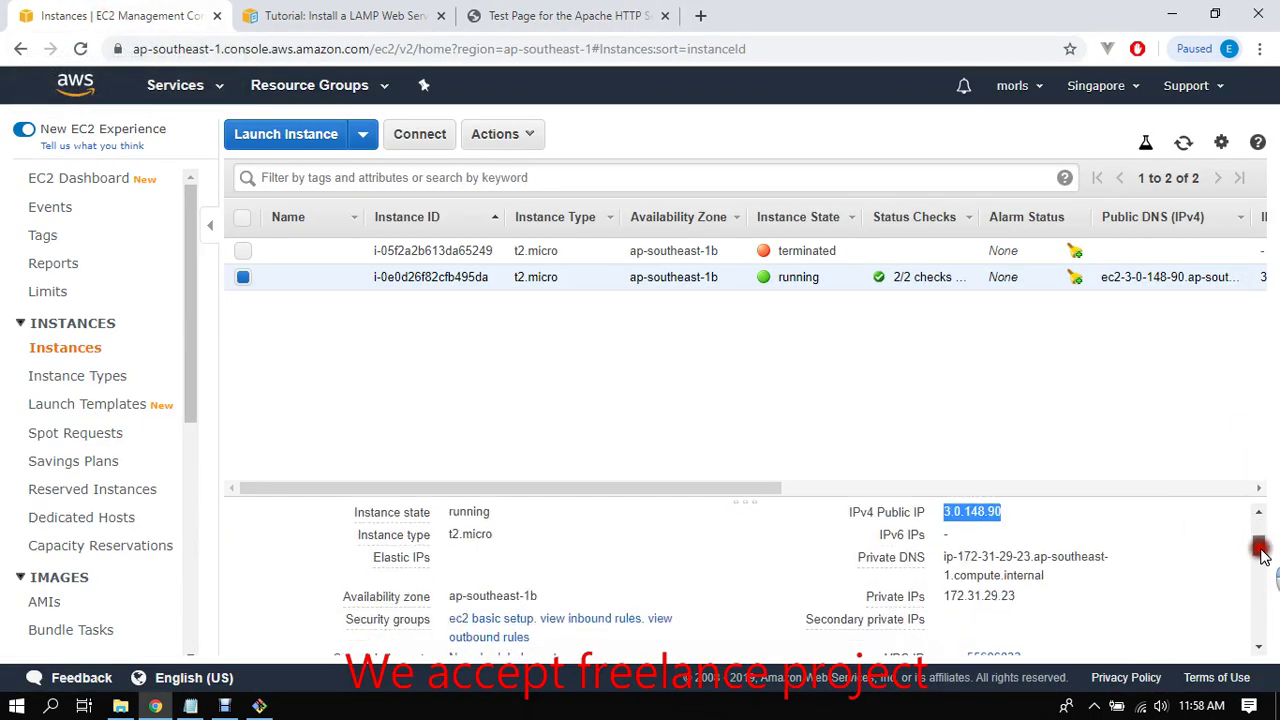
{"action": "left_click", "coordinate": [600, 12]}
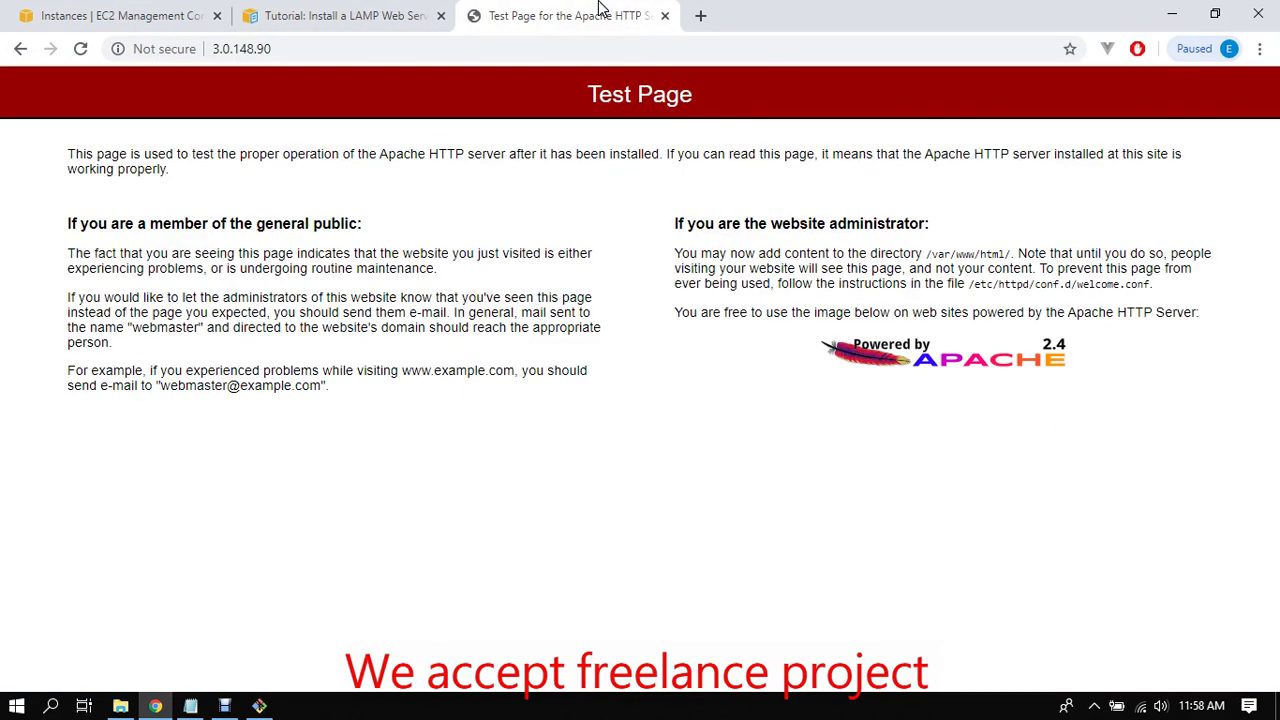
{"action": "left_click", "coordinate": [340, 48]}
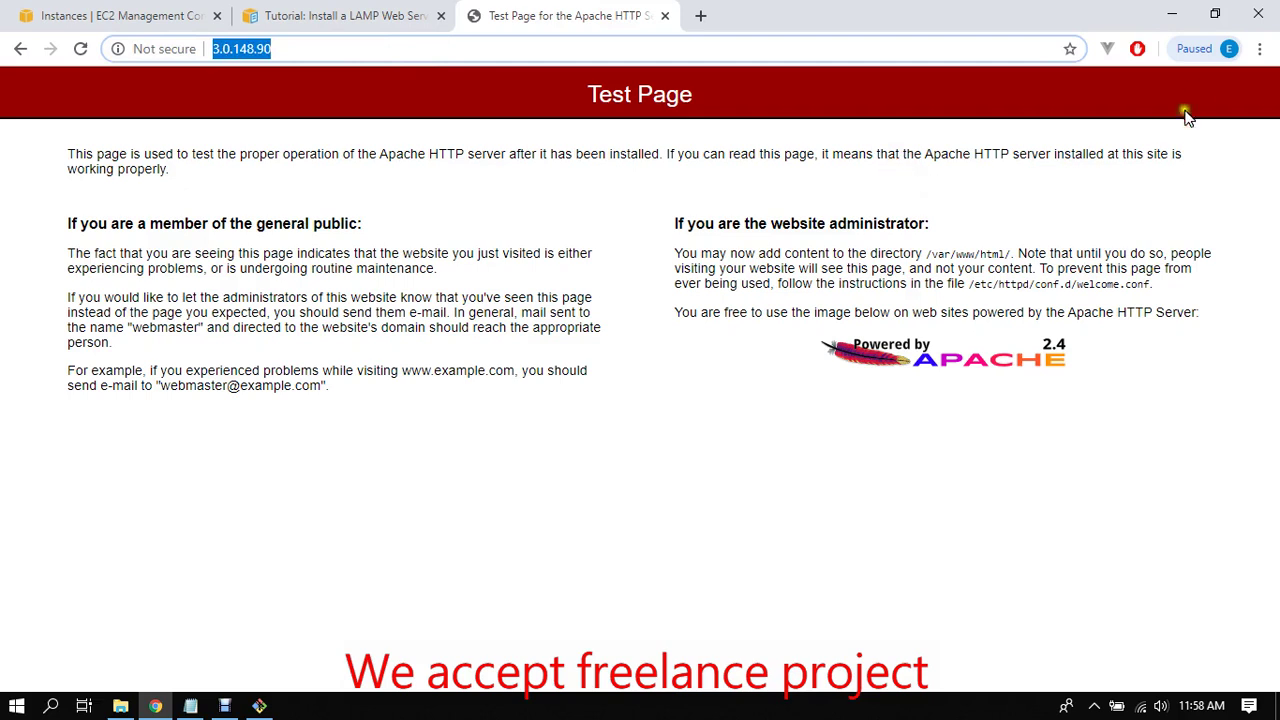
{"action": "left_click_drag", "start_coordinate": [926, 254], "coordinate": [1018, 254]}
Step: Switch to the SSH terminal, change to the /var/www/html directory and list its contents with ls
{"action": "left_click", "coordinate": [1172, 13]}
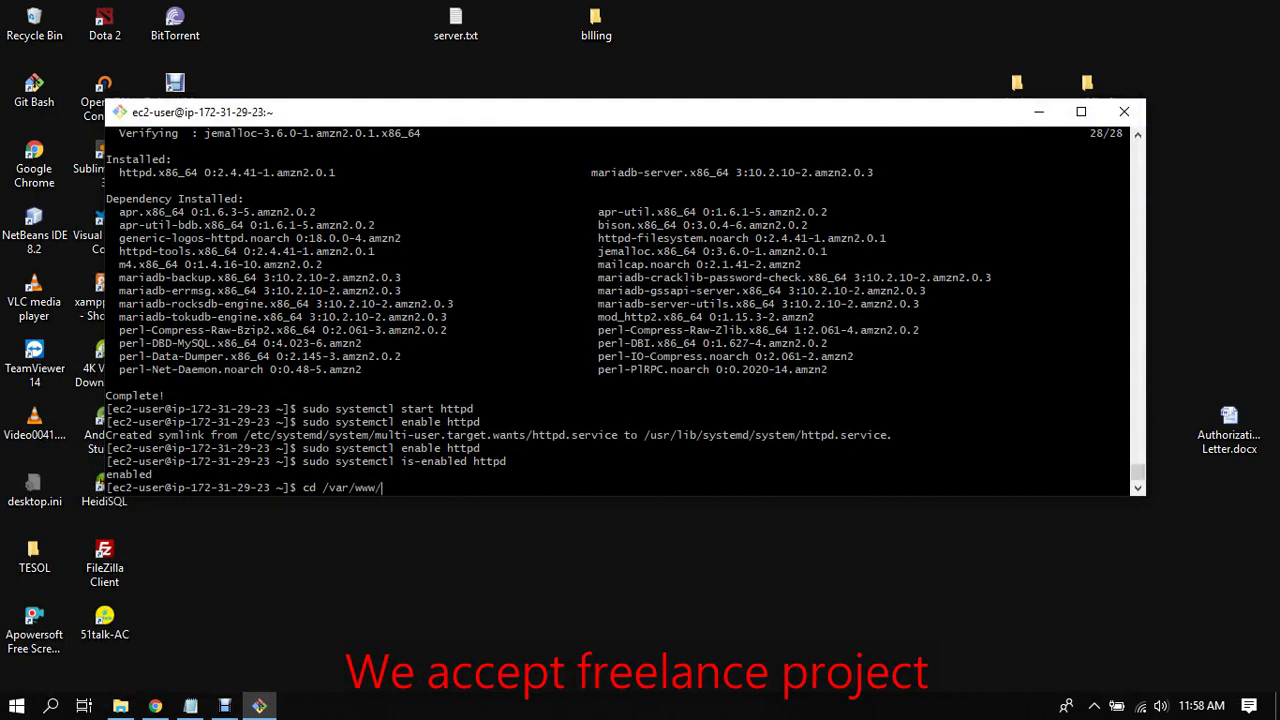
{"action": "key", "text": "Return"}
{"action": "type", "text": "ls"}
{"action": "key", "text": "Return"}
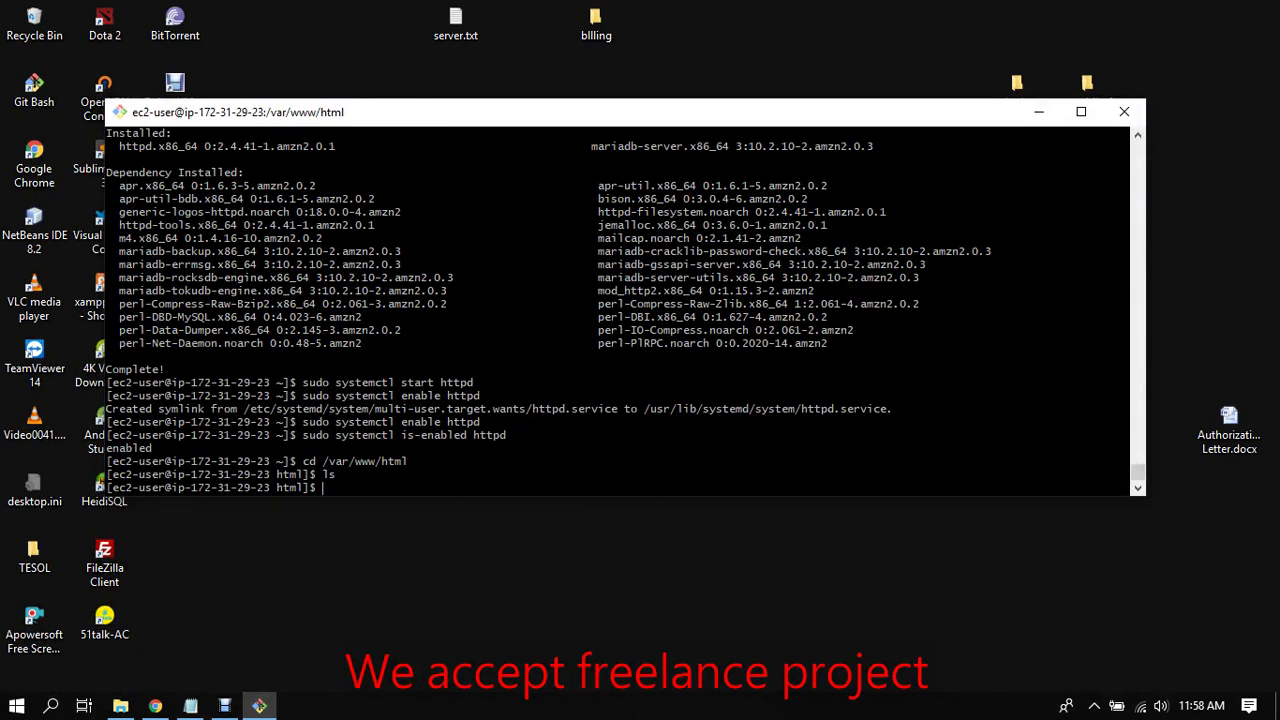
Step: Return to the Apache test page and examine its notes on /var/www/html and /etc/httpd/conf.d/welcome.conf
{"action": "left_click", "coordinate": [155, 706]}
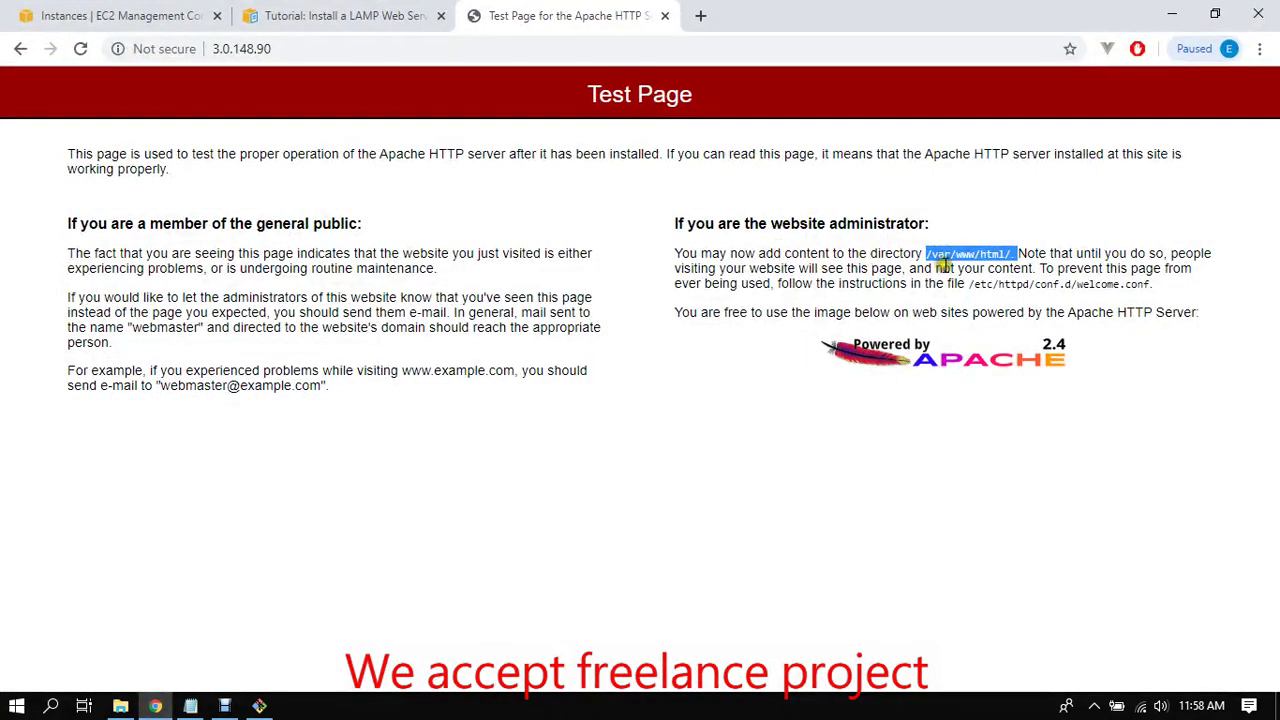
{"action": "left_click_drag", "start_coordinate": [940, 262], "coordinate": [1130, 256]}
{"action": "left_click", "coordinate": [1057, 277]}
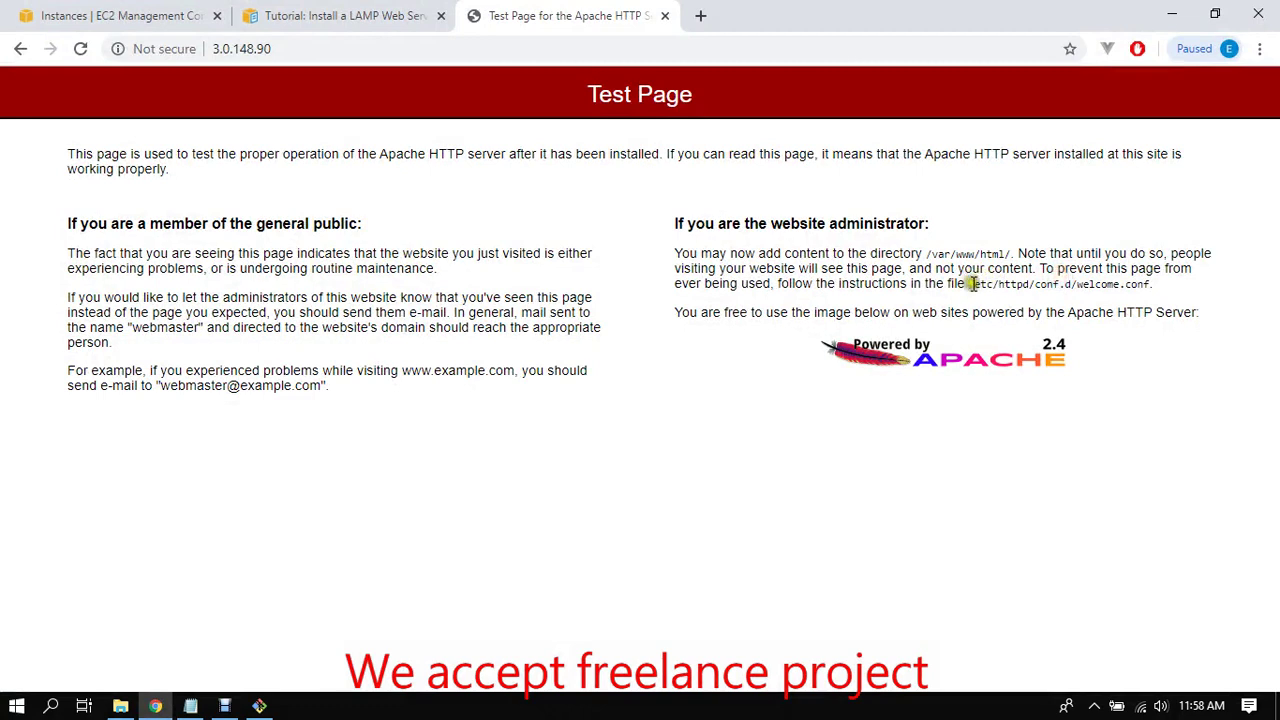
{"action": "left_click_drag", "start_coordinate": [970, 284], "coordinate": [1155, 284]}
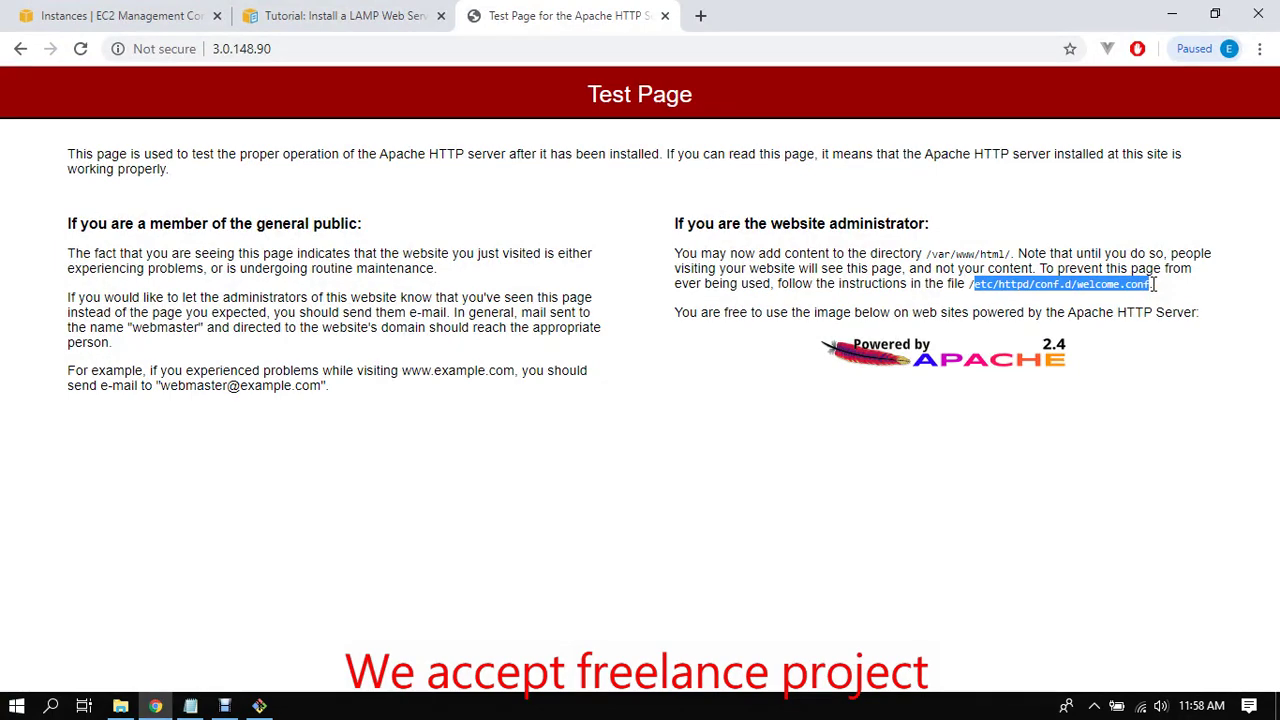
Step: Find the AWS tutorial's file permissions section and examine the command that adds ec2-user to the apache group
{"action": "left_click", "coordinate": [390, 15]}
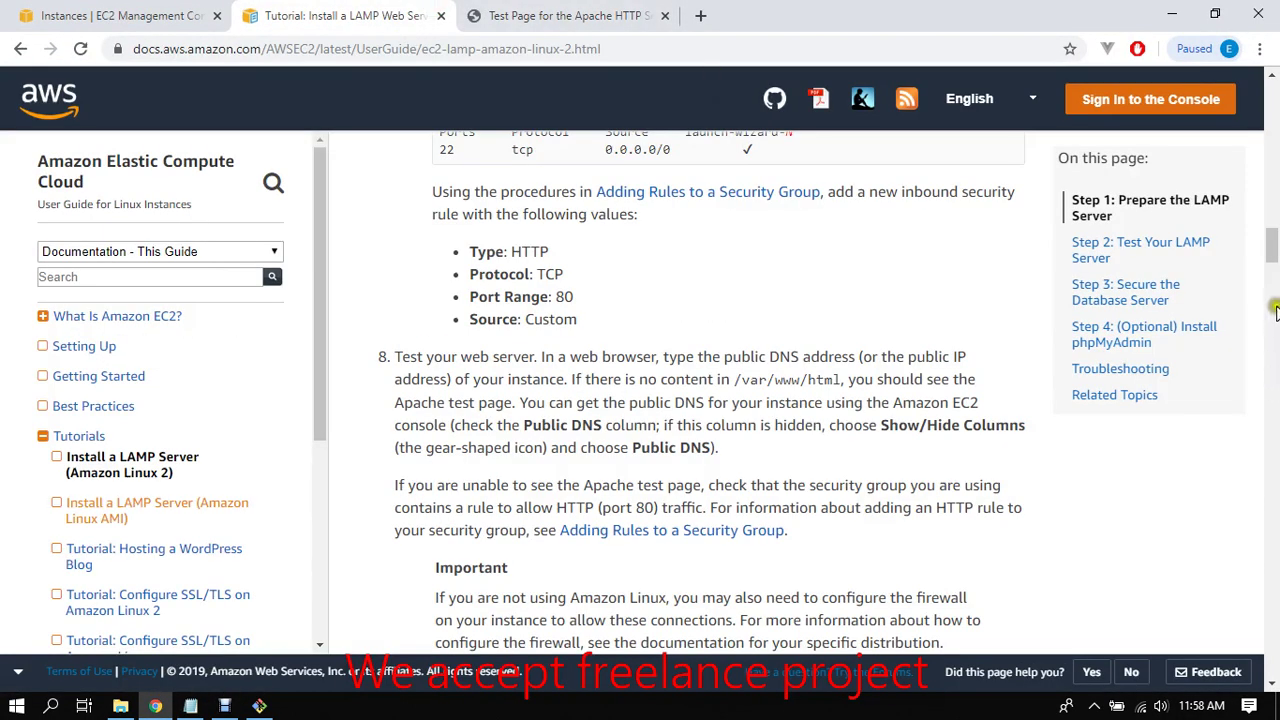
{"action": "left_click_drag", "start_coordinate": [1270, 250], "coordinate": [1270, 298]}
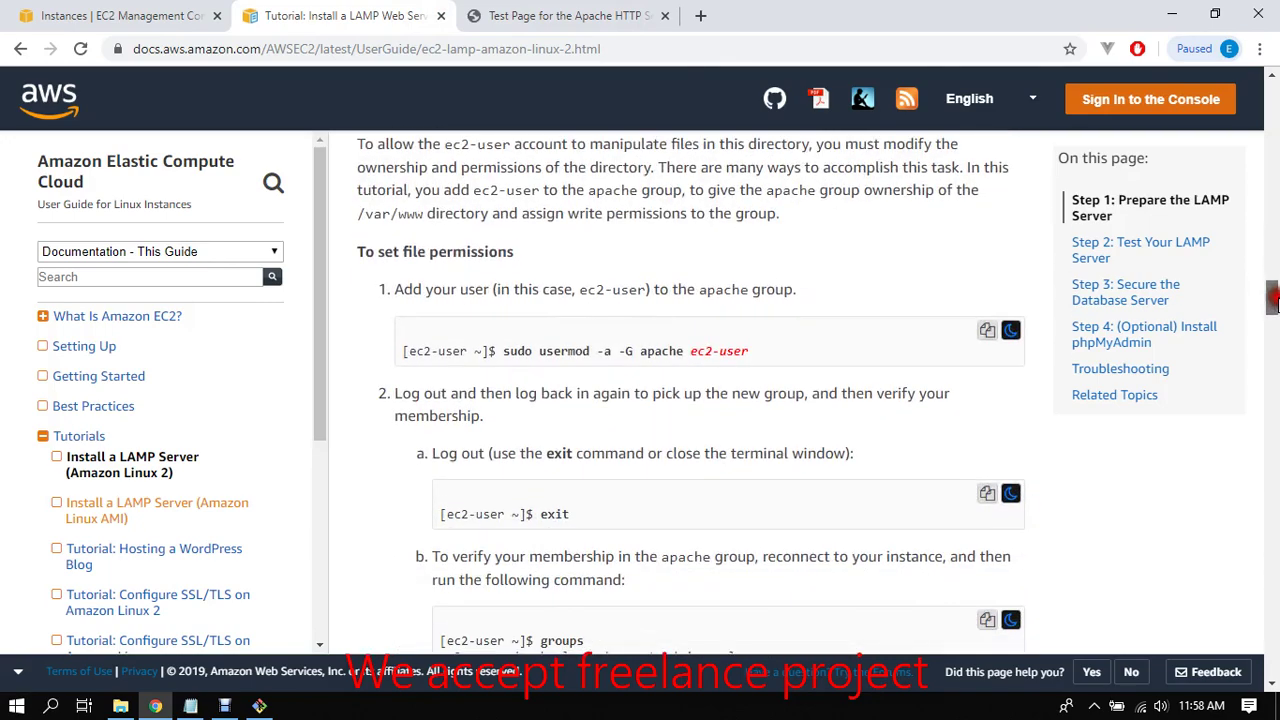
{"action": "left_click_drag", "start_coordinate": [541, 352], "coordinate": [668, 354]}
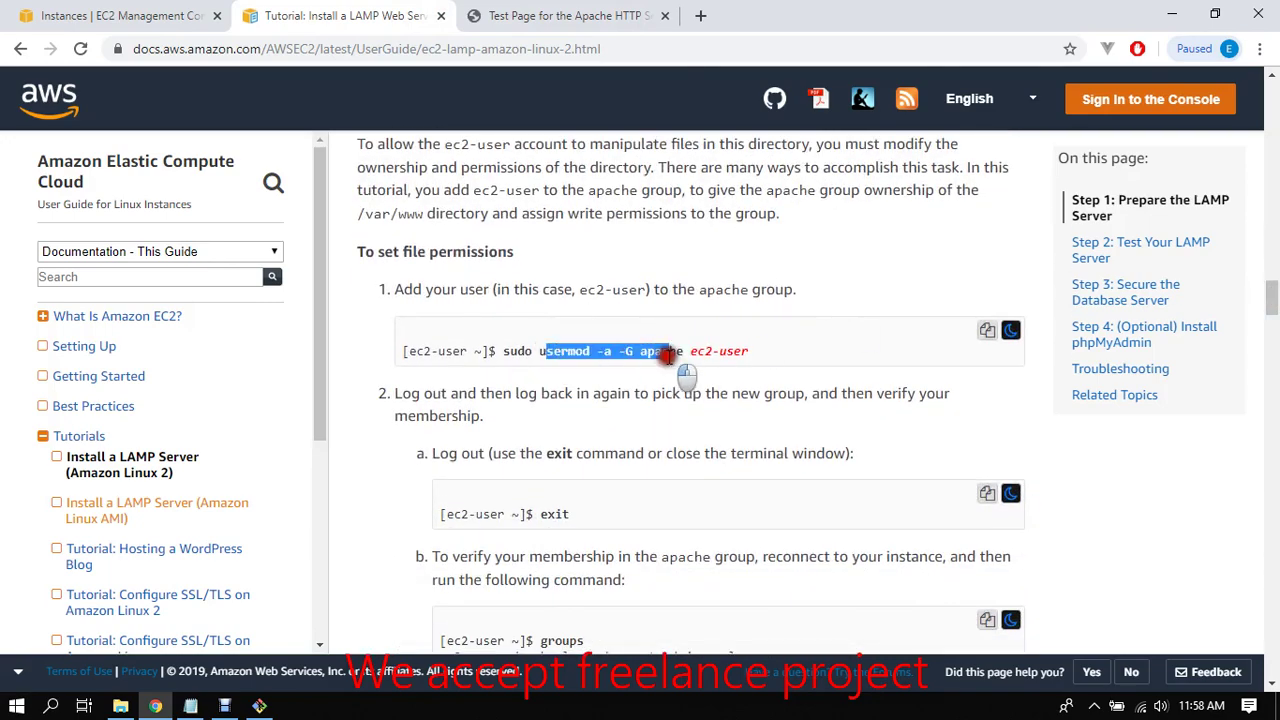
{"action": "left_click", "coordinate": [765, 357]}
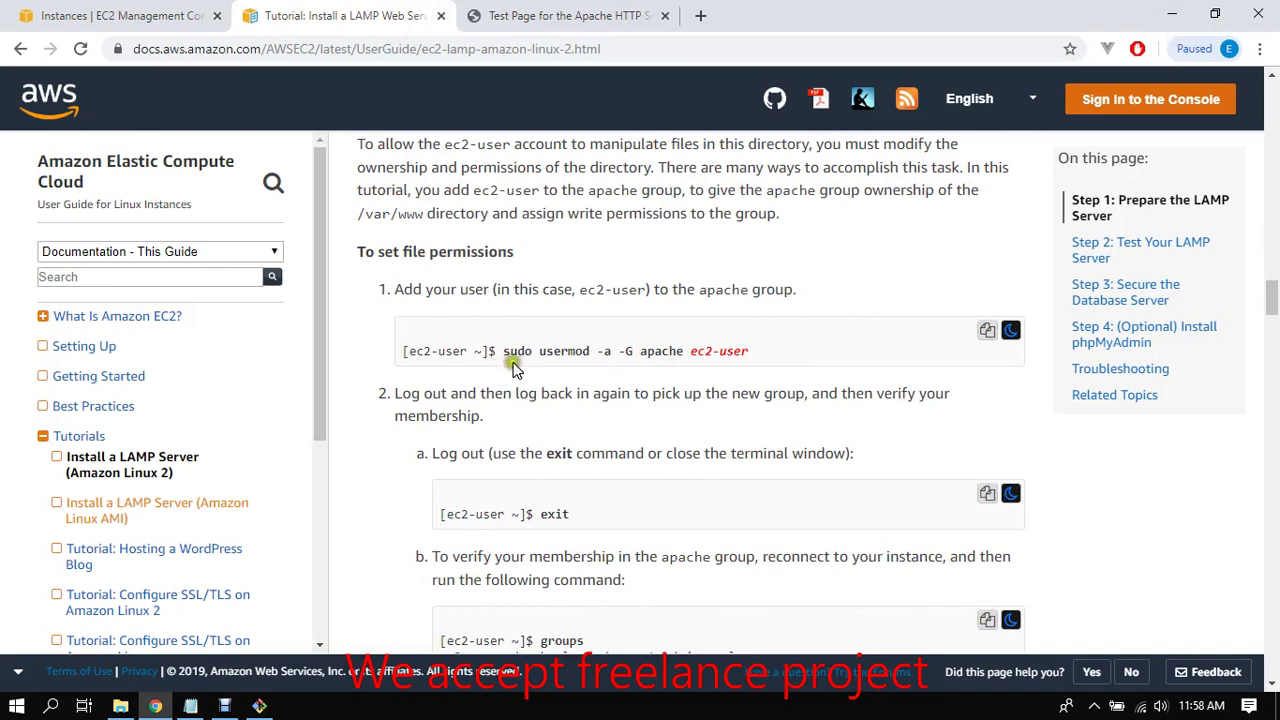
{"action": "left_click", "coordinate": [987, 330]}
{"action": "left_click", "coordinate": [155, 706]}
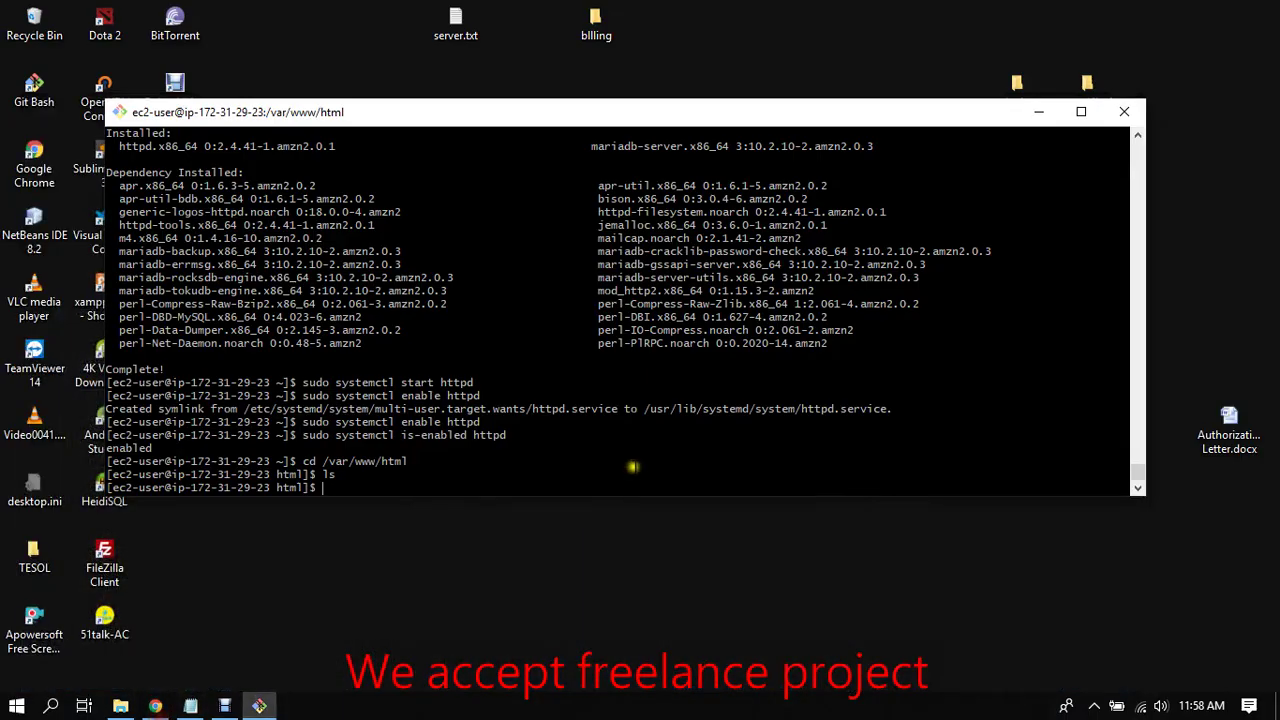
{"action": "left_click", "coordinate": [155, 704]}
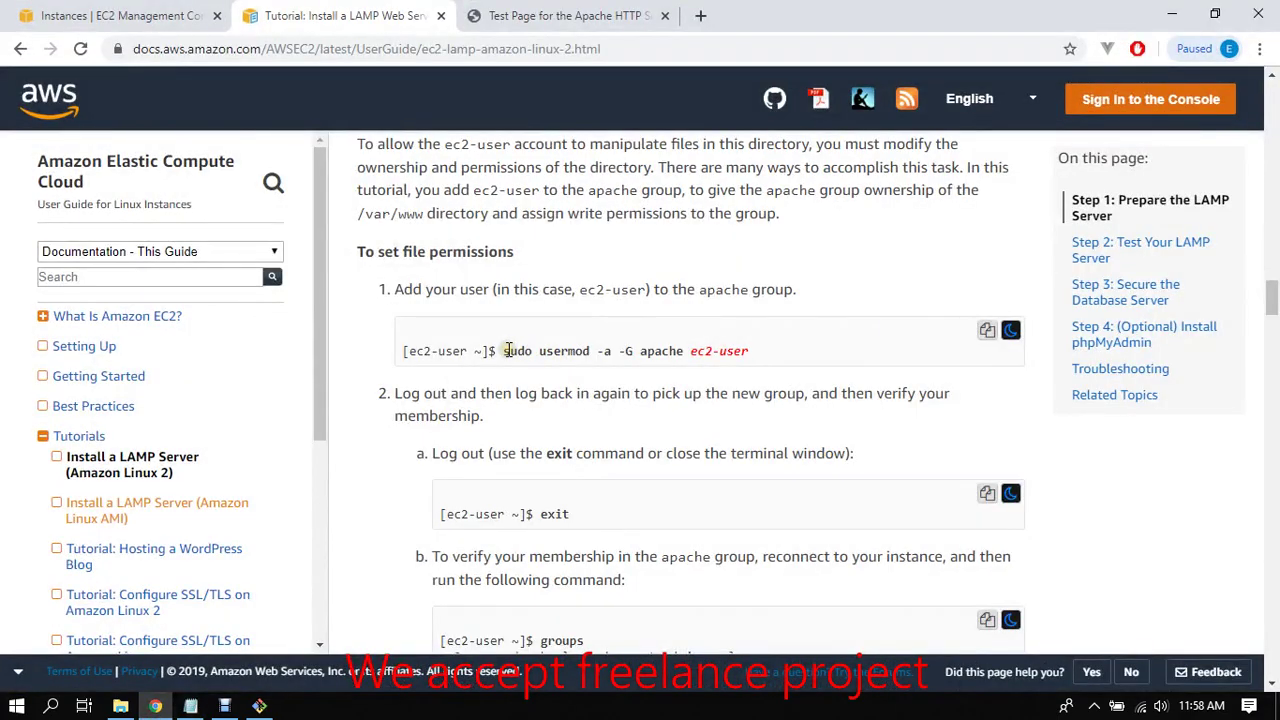
{"action": "left_click_drag", "start_coordinate": [428, 292], "coordinate": [745, 290]}
{"action": "left_click", "coordinate": [771, 351]}
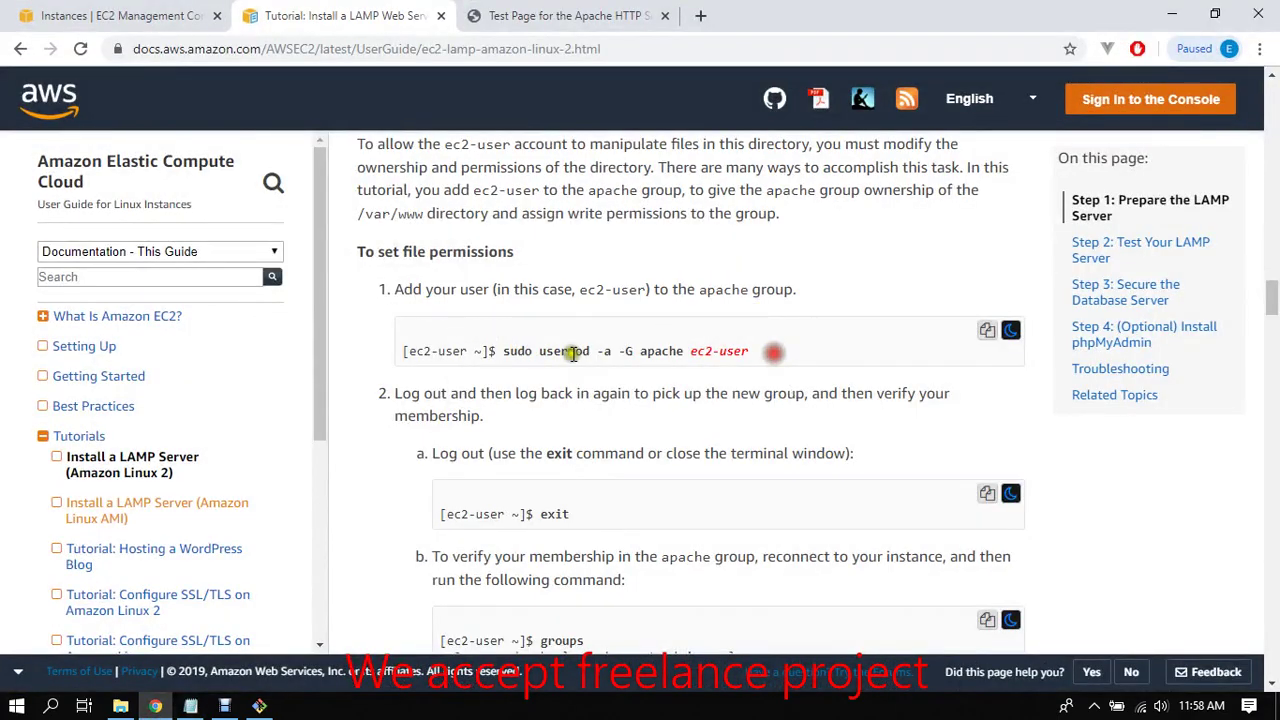
Step: Copy sudo usermod -a -G apache ec2-user from the tutorial and run it in the instance's terminal
{"action": "left_click_drag", "start_coordinate": [503, 348], "coordinate": [754, 358]}
{"action": "right_click", "coordinate": [728, 342]}
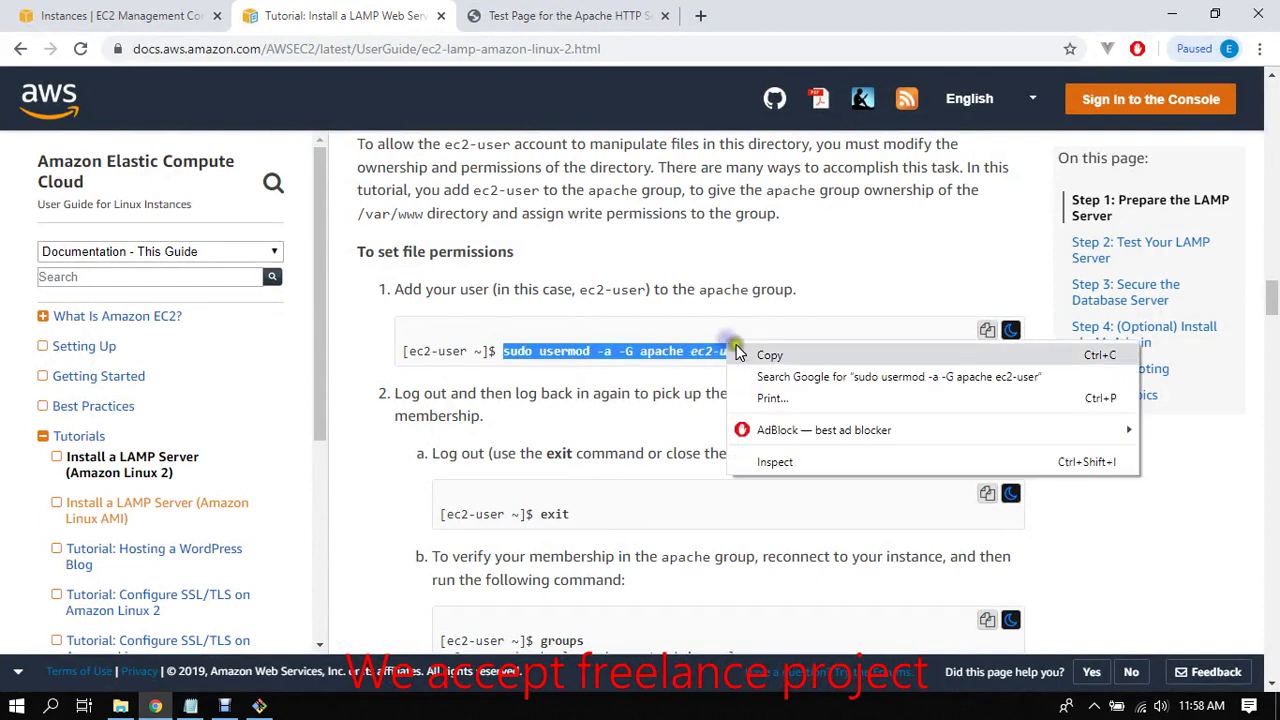
{"action": "left_click", "coordinate": [987, 330]}
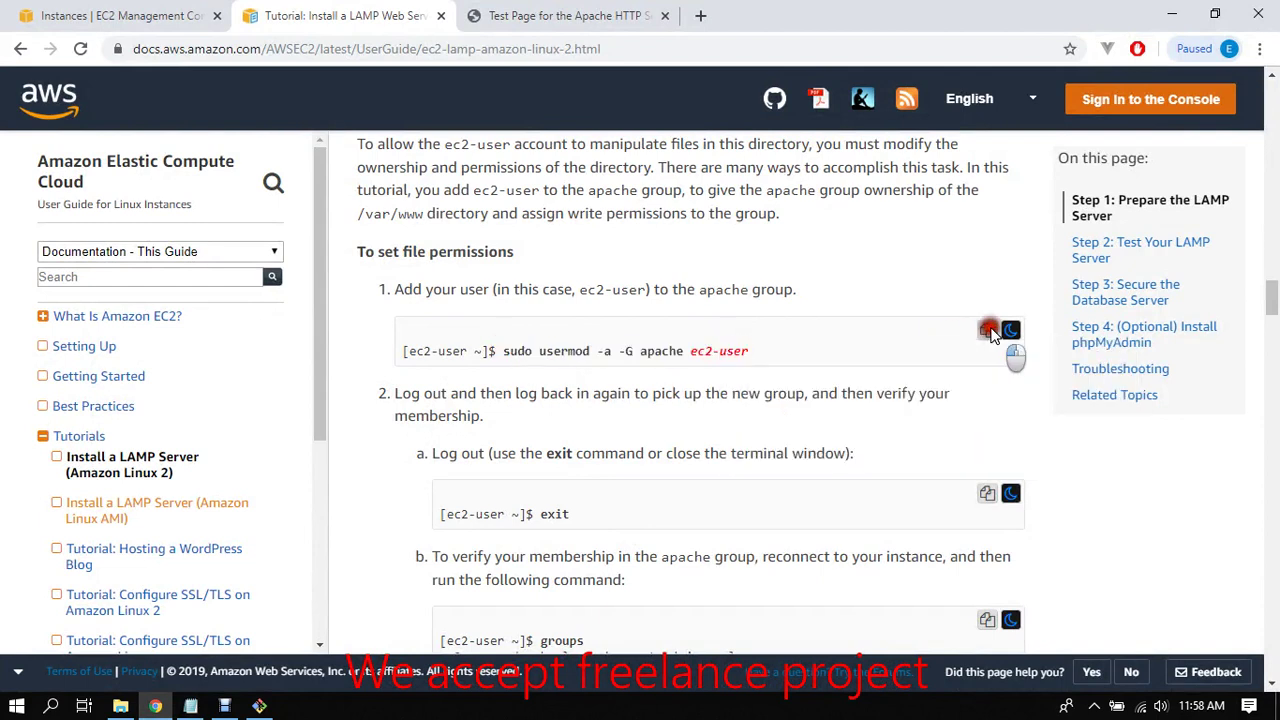
{"action": "left_click", "coordinate": [1172, 15]}
{"action": "right_click", "coordinate": [1006, 306]}
{"action": "left_click", "coordinate": [1054, 367]}
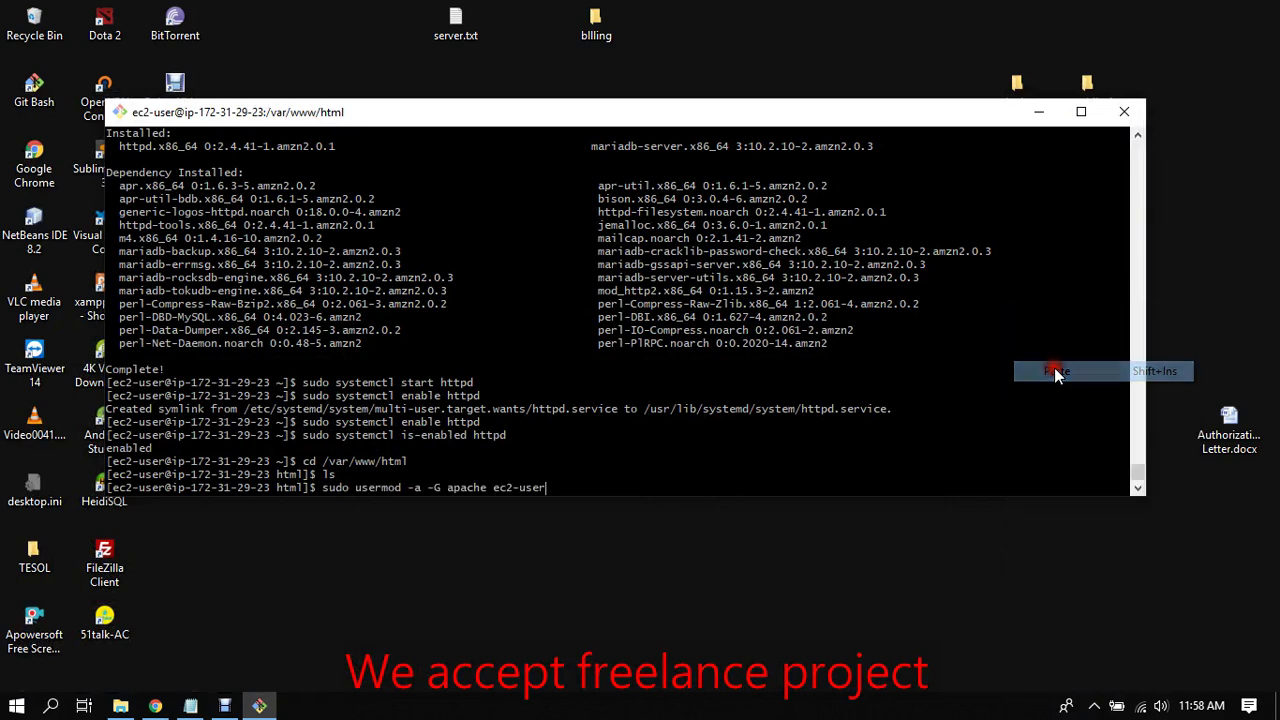
{"action": "key", "text": "Return"}
Step: Log out of the instance with exit and reconnect over SSH using the morlex.pem key
{"action": "left_click", "coordinate": [155, 706]}
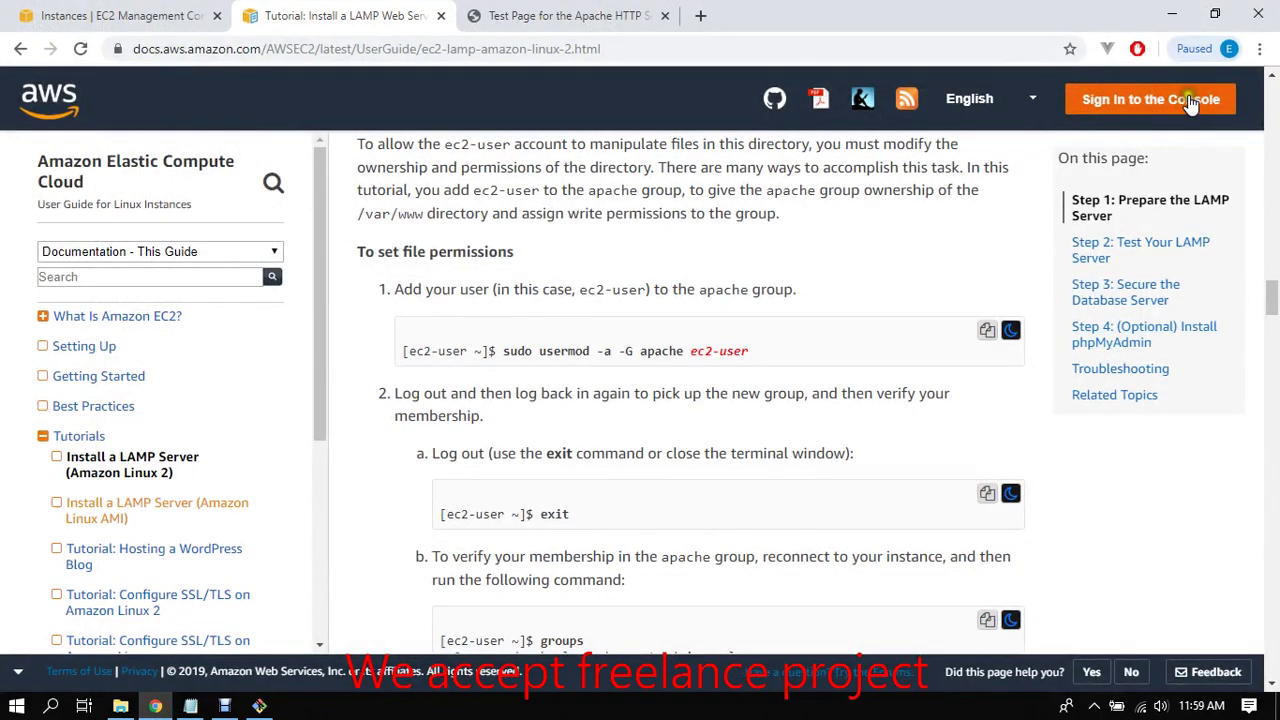
{"action": "left_click", "coordinate": [1168, 13]}
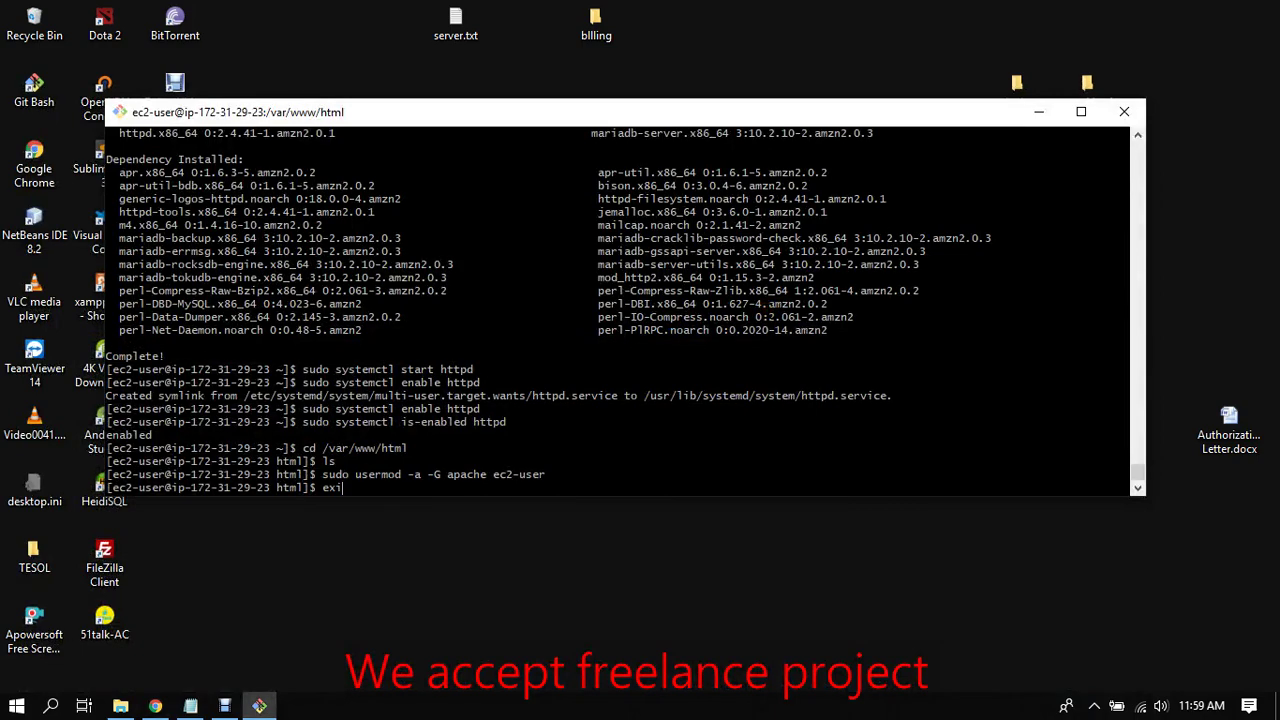
{"action": "key", "text": "Return"}
{"action": "key", "text": "Up"}
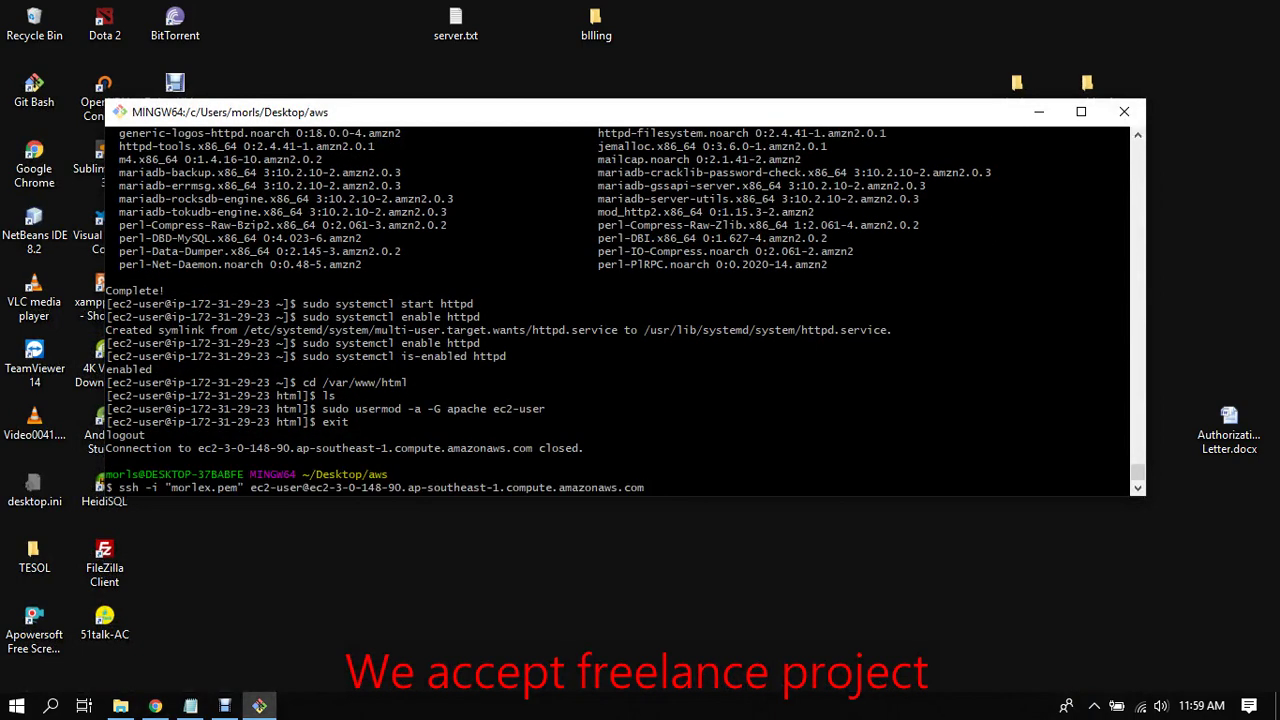
{"action": "key", "text": "Return"}
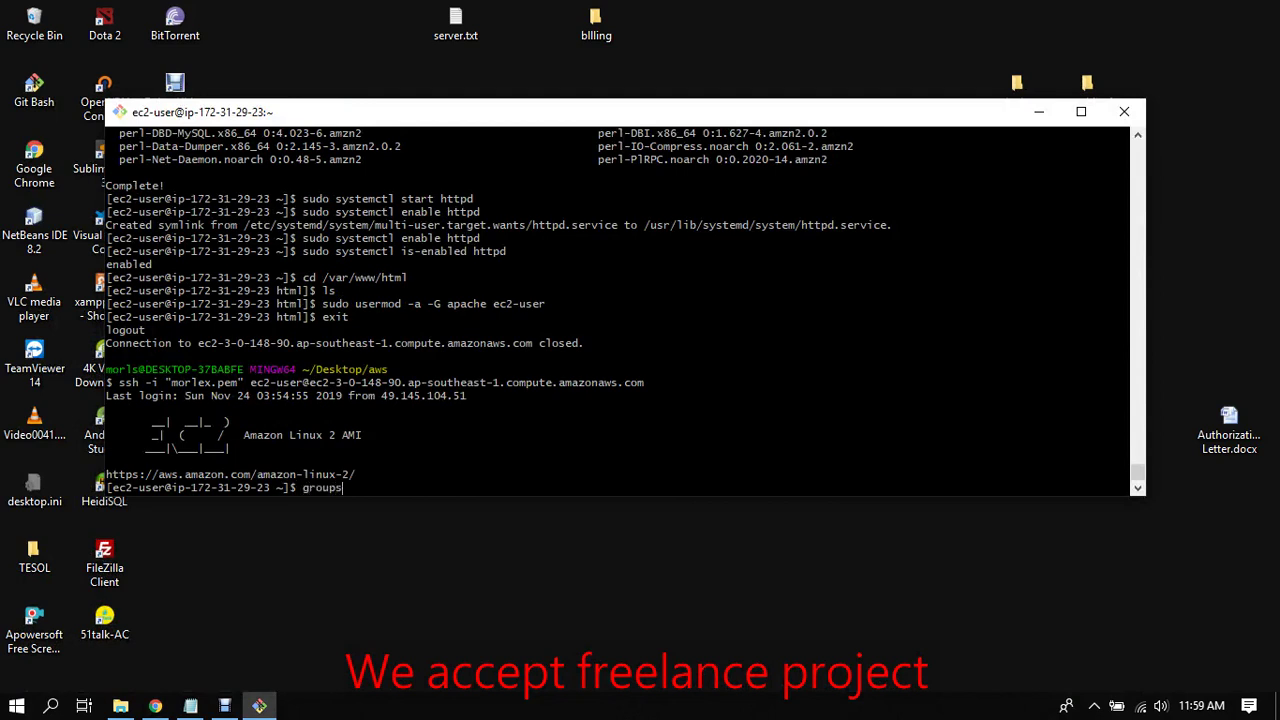
Step: Run groups on the instance to check ec2-user's membership of the apache group
{"action": "type", "text": "groups"}
{"action": "key", "text": "Return"}
{"action": "left_click_drag", "start_coordinate": [224, 478], "coordinate": [270, 480]}
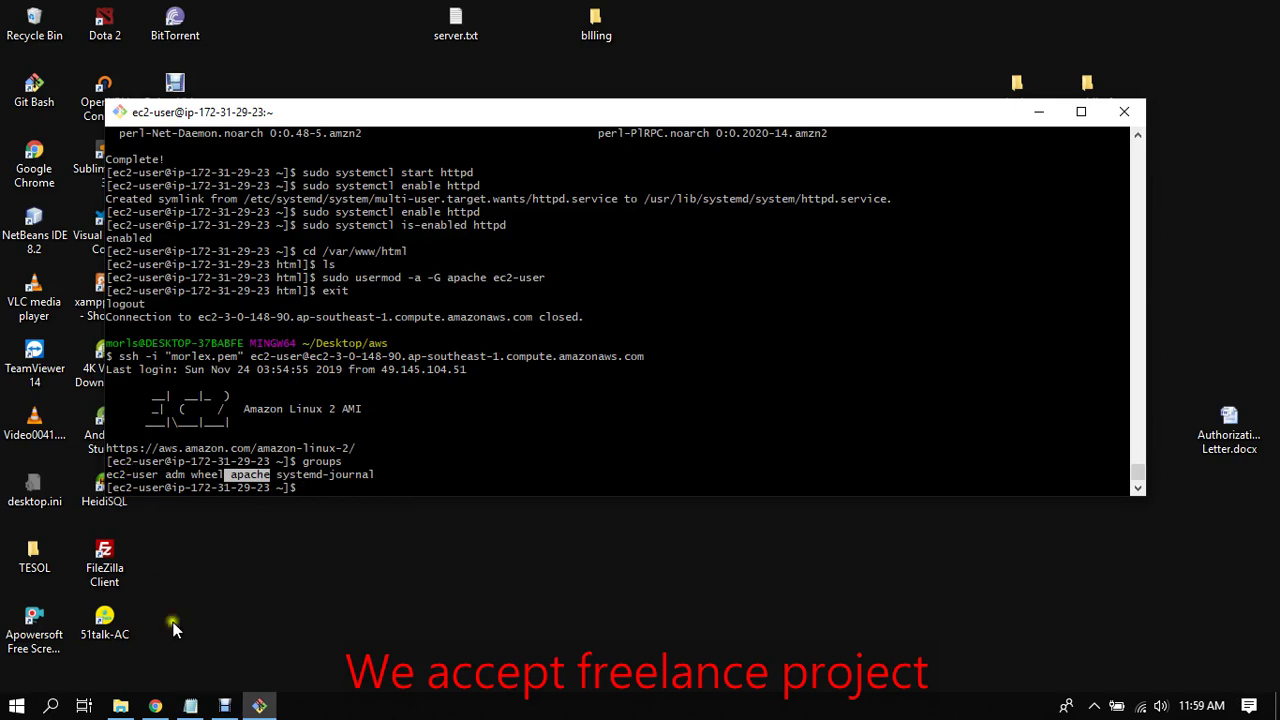
Step: Copy the tutorial's group ownership command and run sudo chown -R ec2-user:apache /var/www on the instance
{"action": "left_click", "coordinate": [155, 706]}
{"action": "left_click_drag", "start_coordinate": [1273, 289], "coordinate": [1274, 319]}
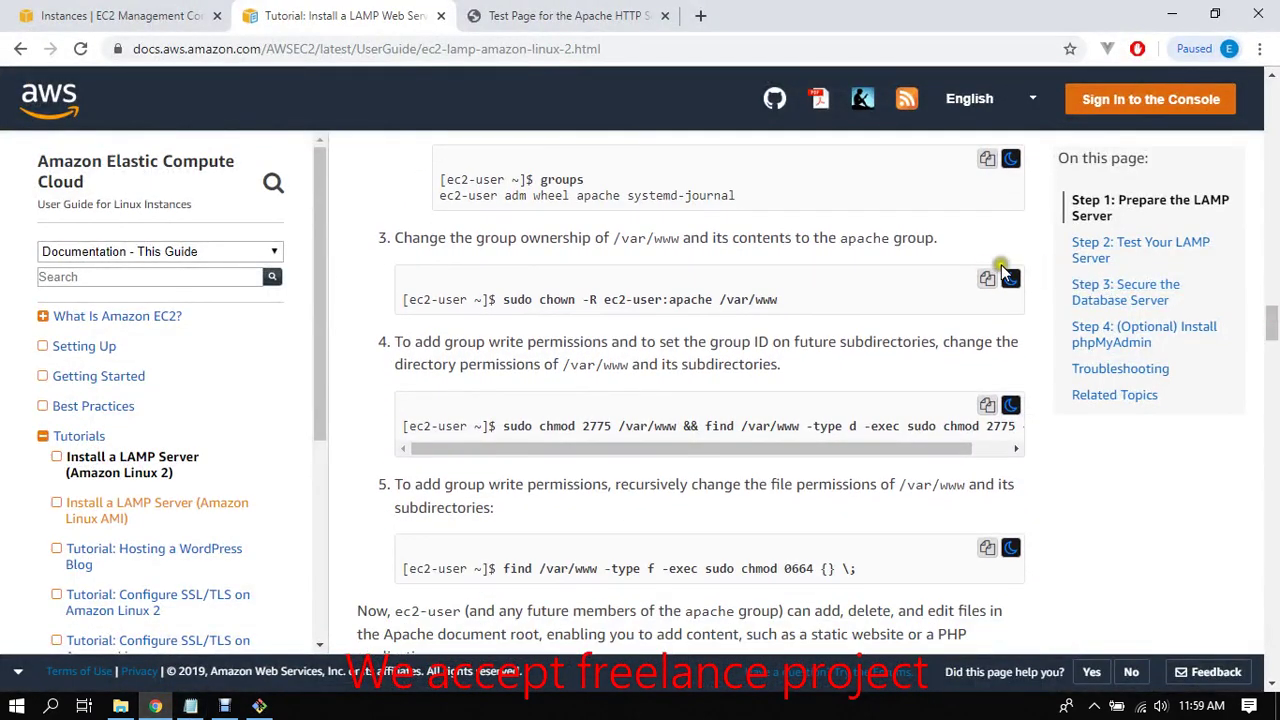
{"action": "left_click", "coordinate": [987, 278]}
{"action": "left_click_drag", "start_coordinate": [468, 240], "coordinate": [686, 258]}
{"action": "left_click", "coordinate": [737, 241]}
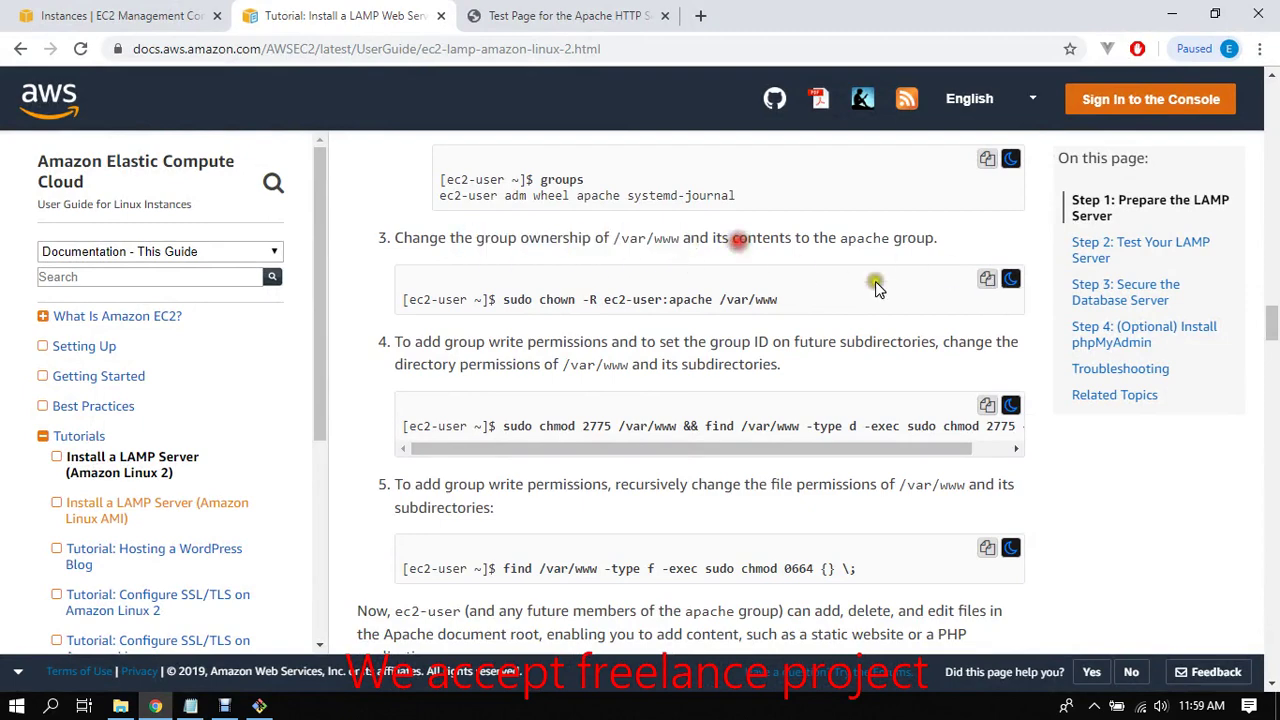
{"action": "left_click", "coordinate": [987, 278]}
{"action": "left_click", "coordinate": [259, 705]}
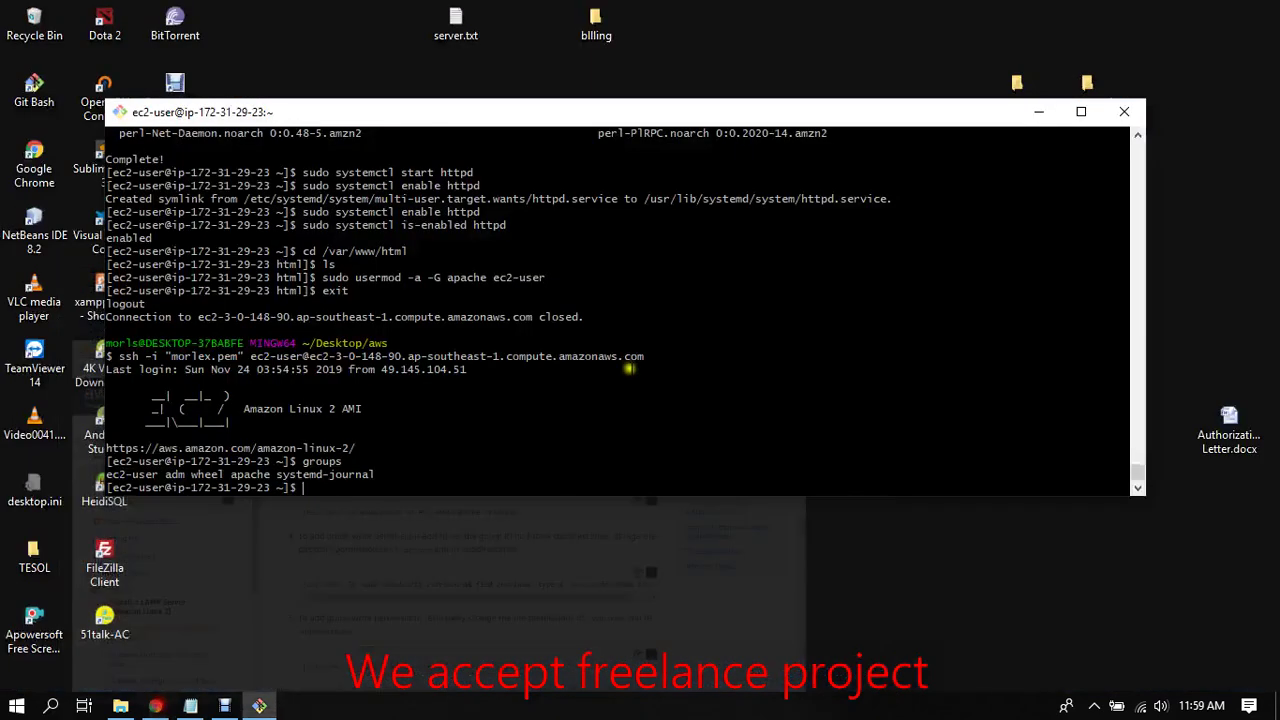
{"action": "right_click", "coordinate": [748, 312]}
{"action": "left_click", "coordinate": [784, 363]}
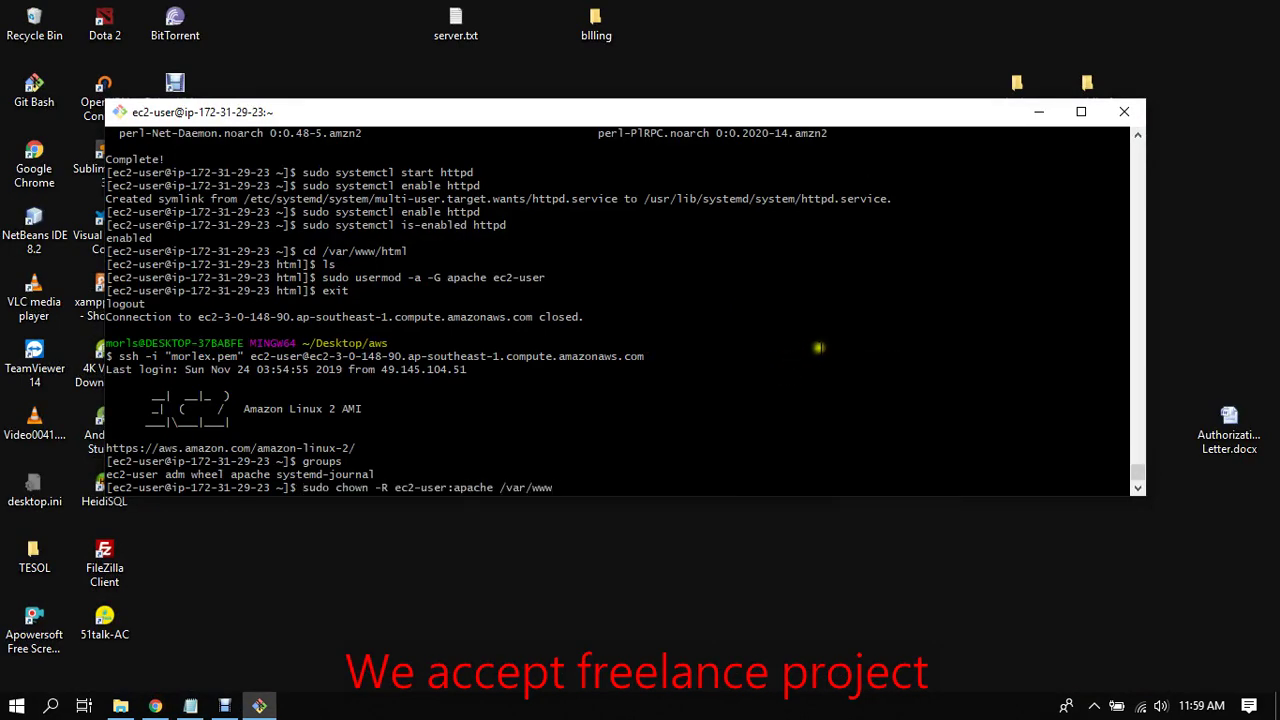
{"action": "key", "text": "Return"}
Step: Copy and run the tutorial's directory permissions command, sudo chmod 2775 /var/www && find /var/www -type d -exec sudo chmod 2775 {} \;
{"action": "left_click", "coordinate": [160, 706]}
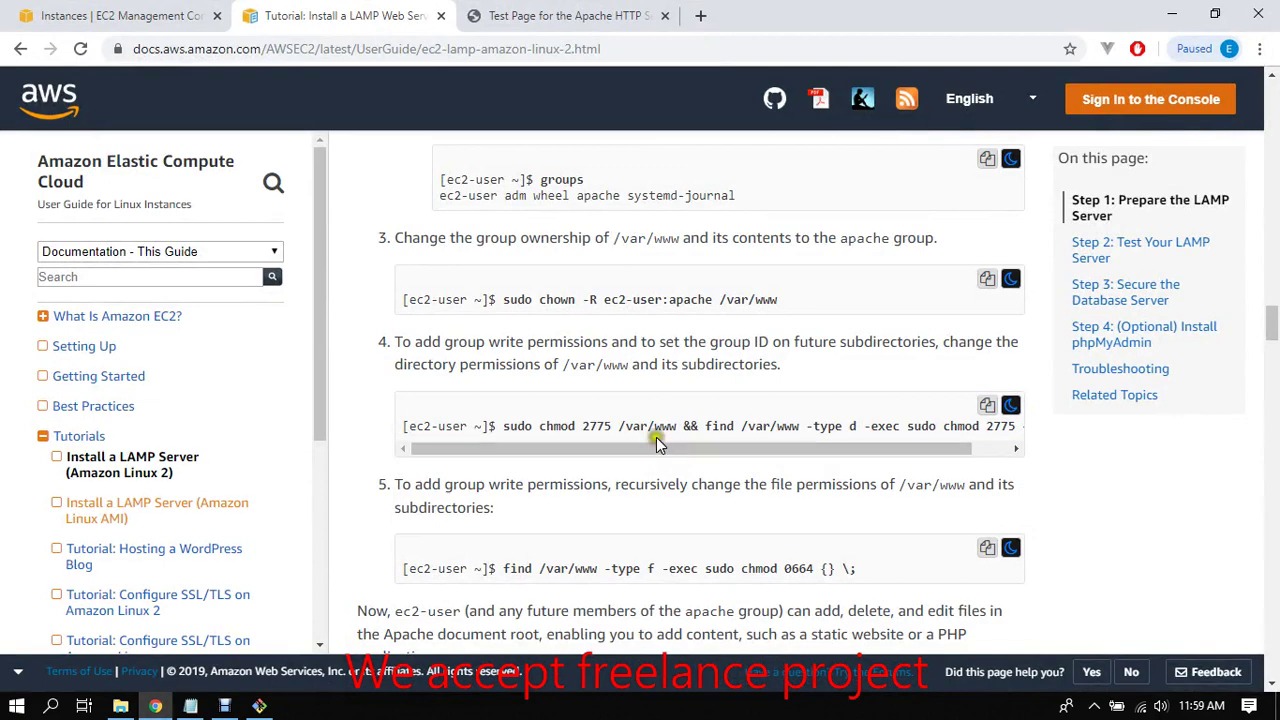
{"action": "left_click", "coordinate": [987, 408]}
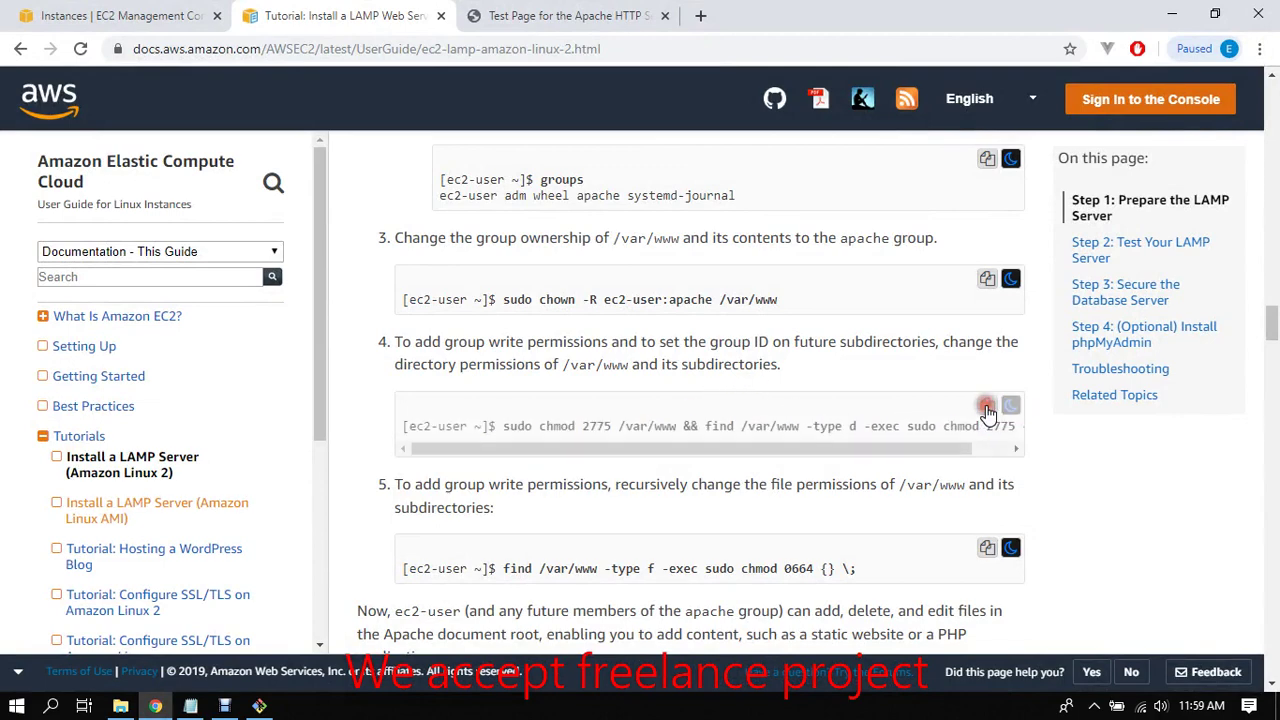
{"action": "left_click", "coordinate": [1173, 20]}
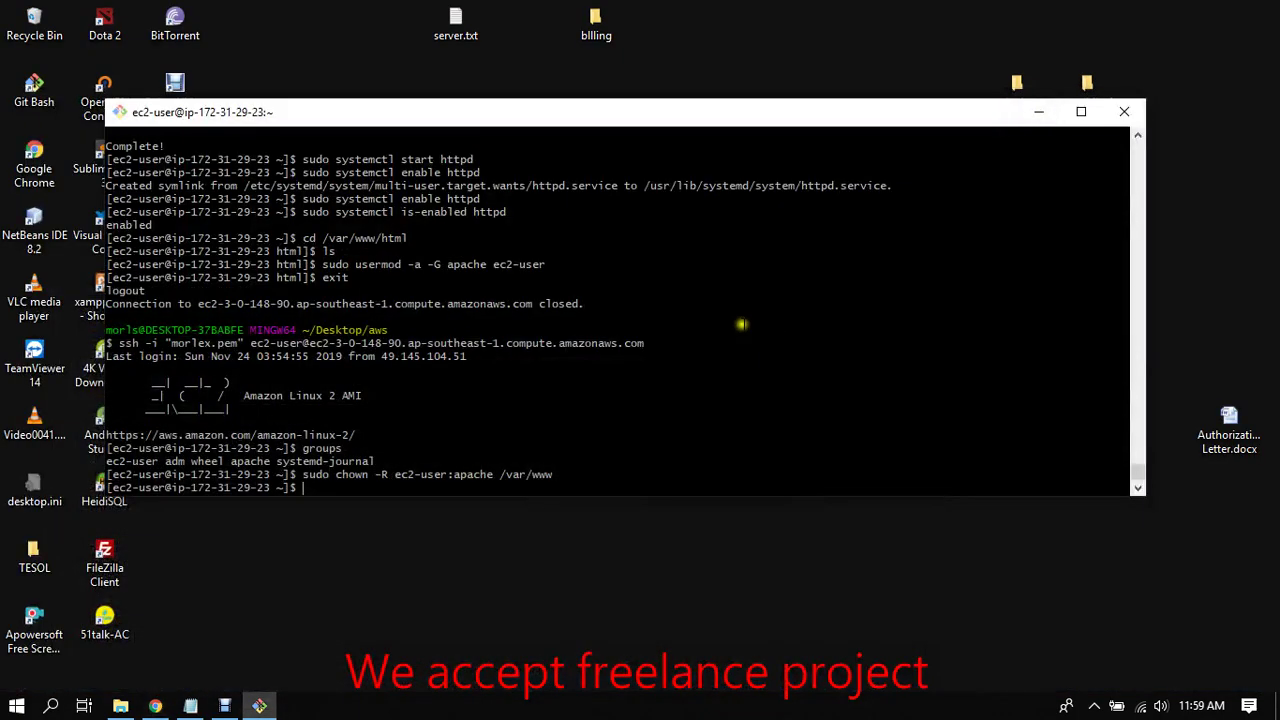
{"action": "right_click", "coordinate": [740, 322]}
{"action": "left_click", "coordinate": [800, 352]}
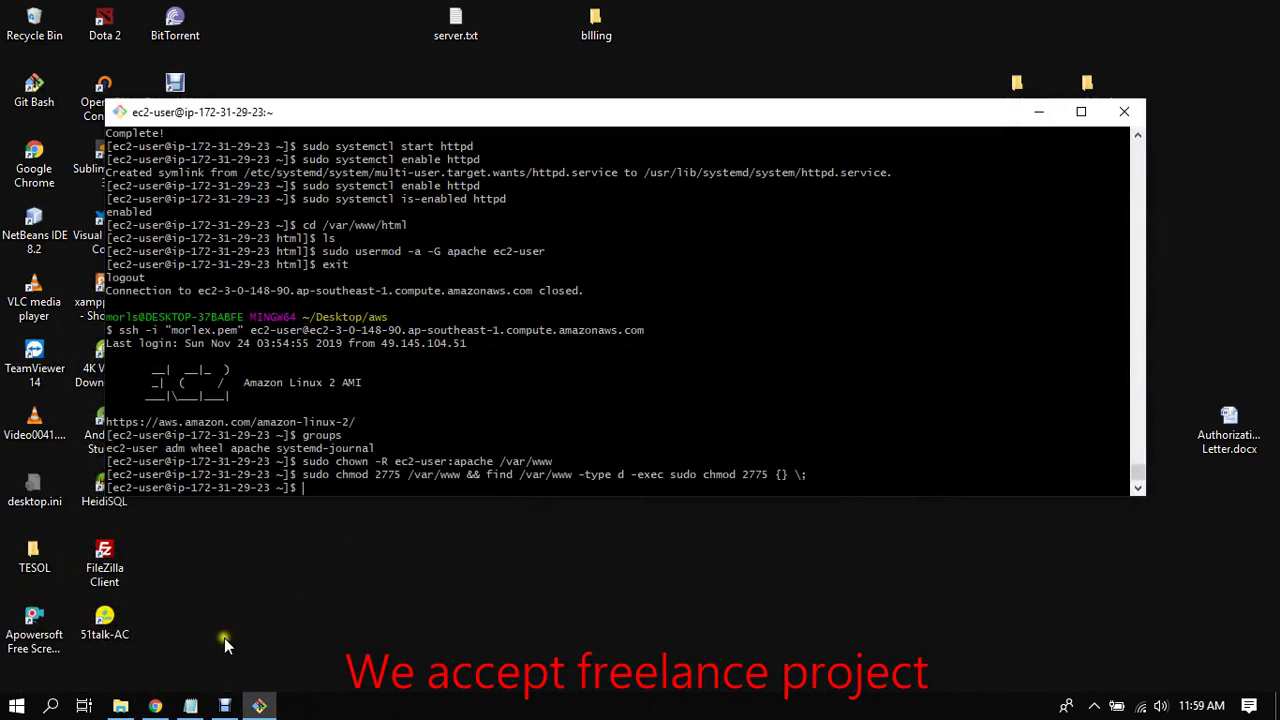
Step: Copy and run the tutorial's file permissions command, find /var/www -type f -exec sudo chmod 0664 {} \;, on the instance
{"action": "left_click", "coordinate": [155, 706]}
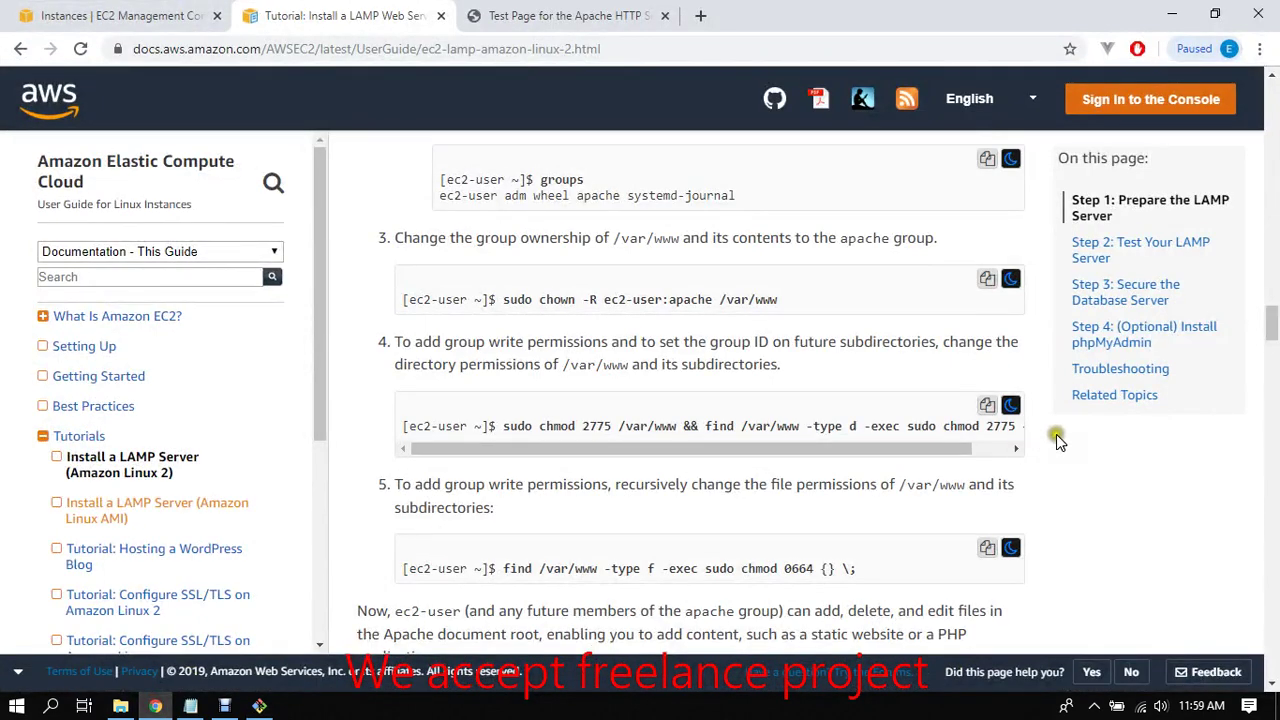
{"action": "left_click_drag", "start_coordinate": [1271, 316], "coordinate": [1272, 338]}
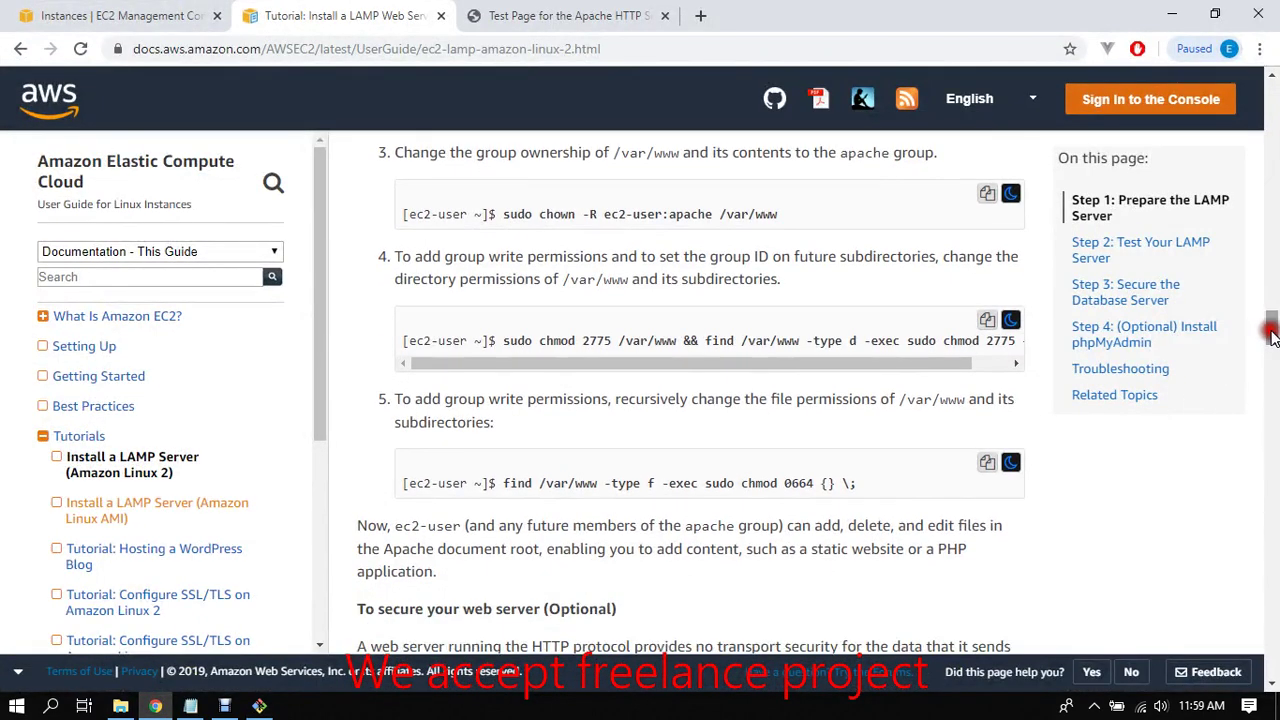
{"action": "left_click", "coordinate": [987, 466]}
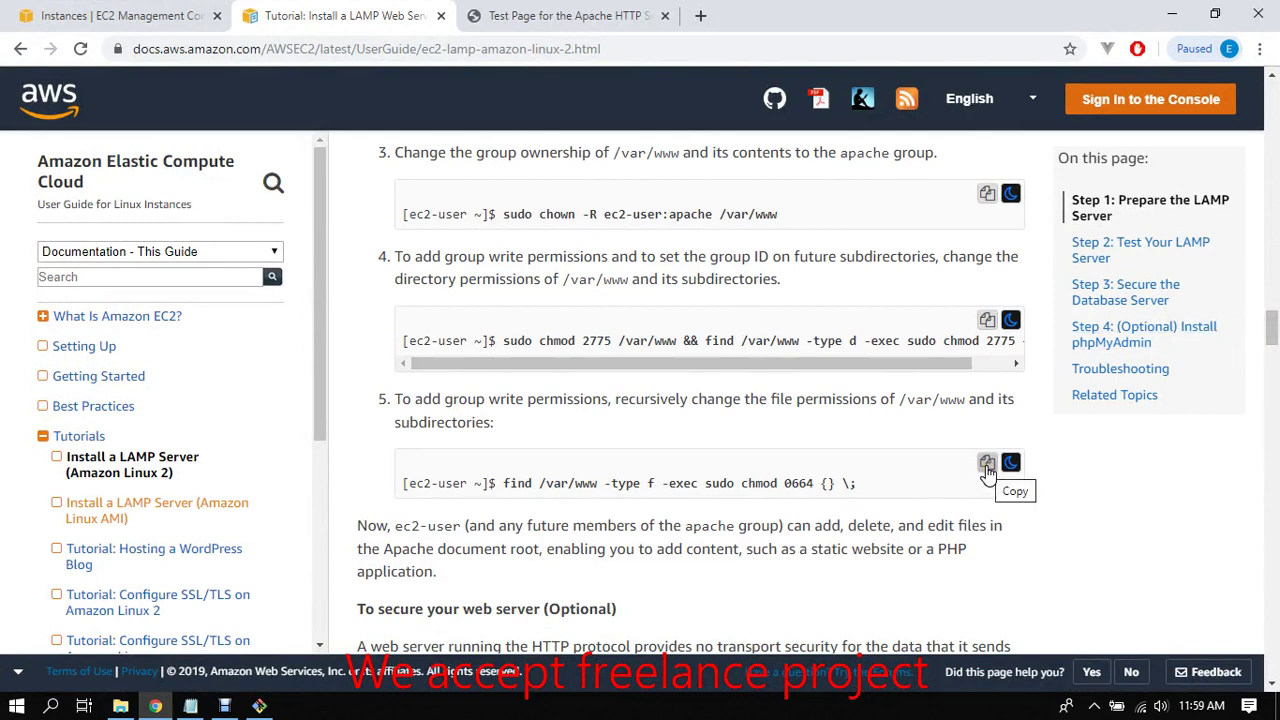
{"action": "left_click", "coordinate": [987, 466]}
{"action": "left_click", "coordinate": [1170, 13]}
{"action": "right_click", "coordinate": [772, 232]}
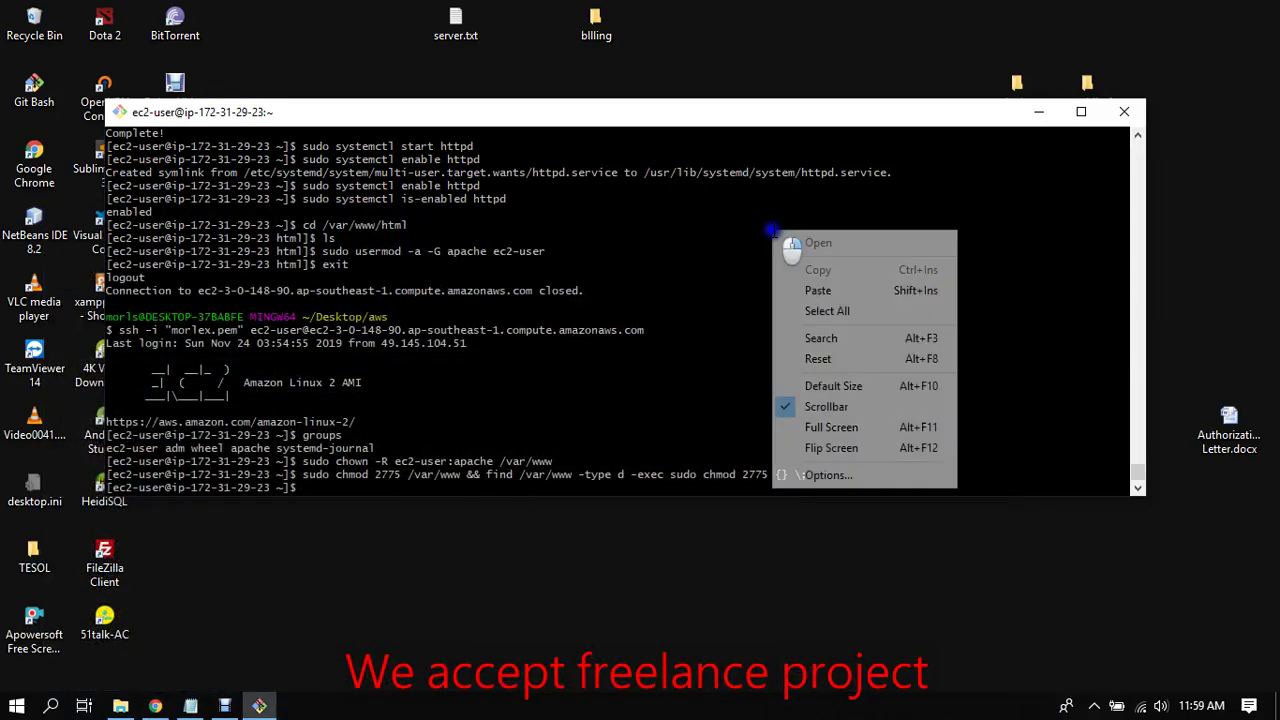
{"action": "left_click", "coordinate": [828, 290]}
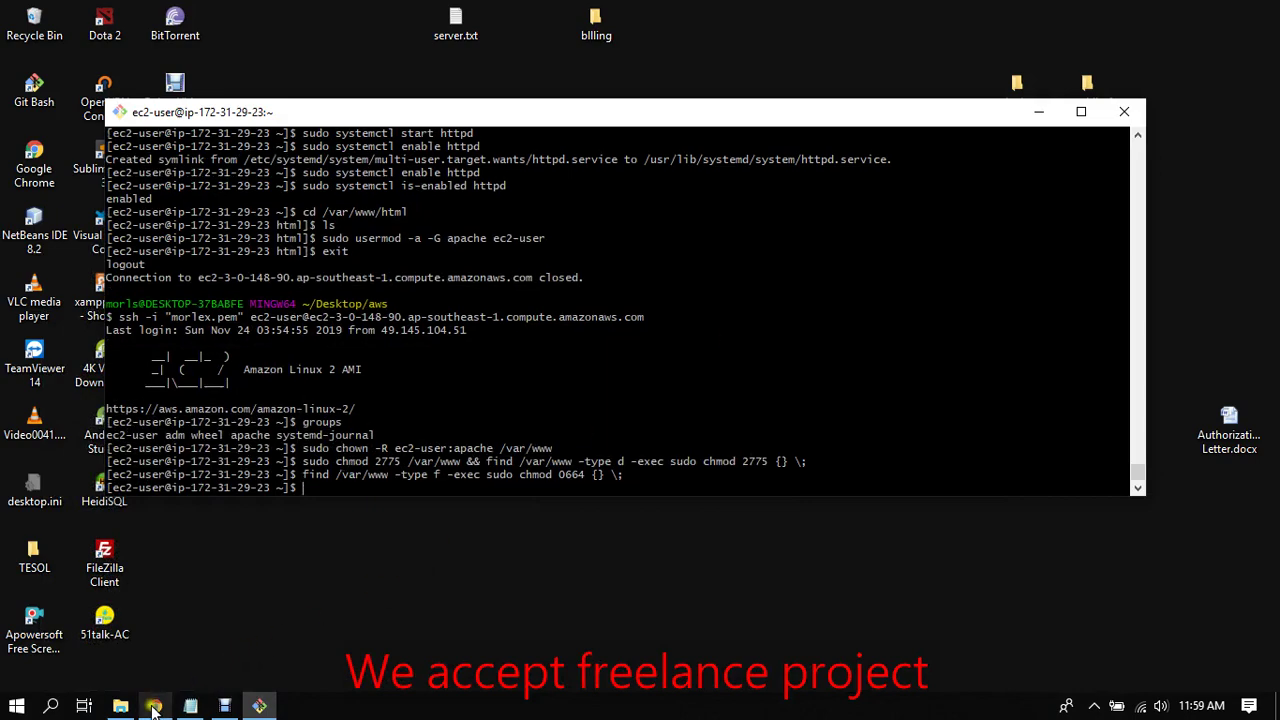
Step: Copy the tutorial's PHP test file command and run echo "<?php phpinfo(); ?>" > /var/www/html/phpinfo.php on the instance
{"action": "left_click", "coordinate": [153, 707]}
{"action": "scroll", "coordinate": [1272, 340], "scroll_direction": "down", "scroll_amount": 2}
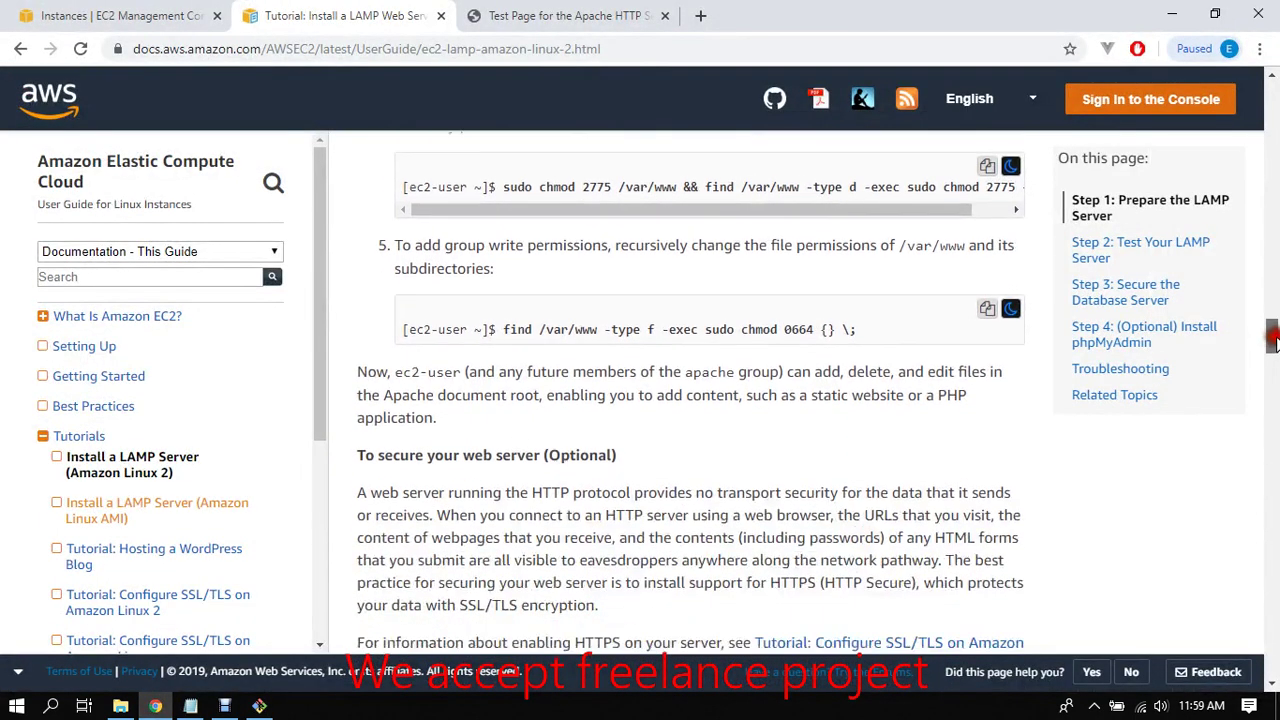
{"action": "left_click_drag", "start_coordinate": [1272, 340], "coordinate": [1273, 368]}
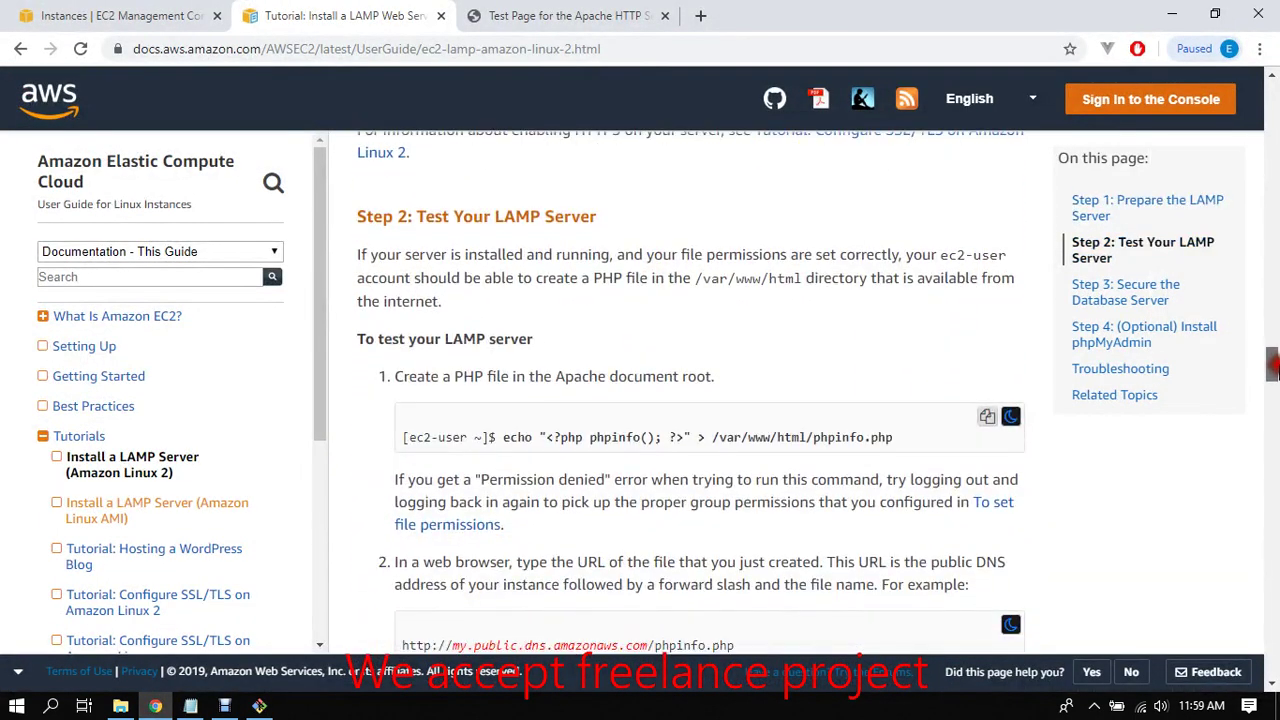
{"action": "left_click", "coordinate": [984, 418]}
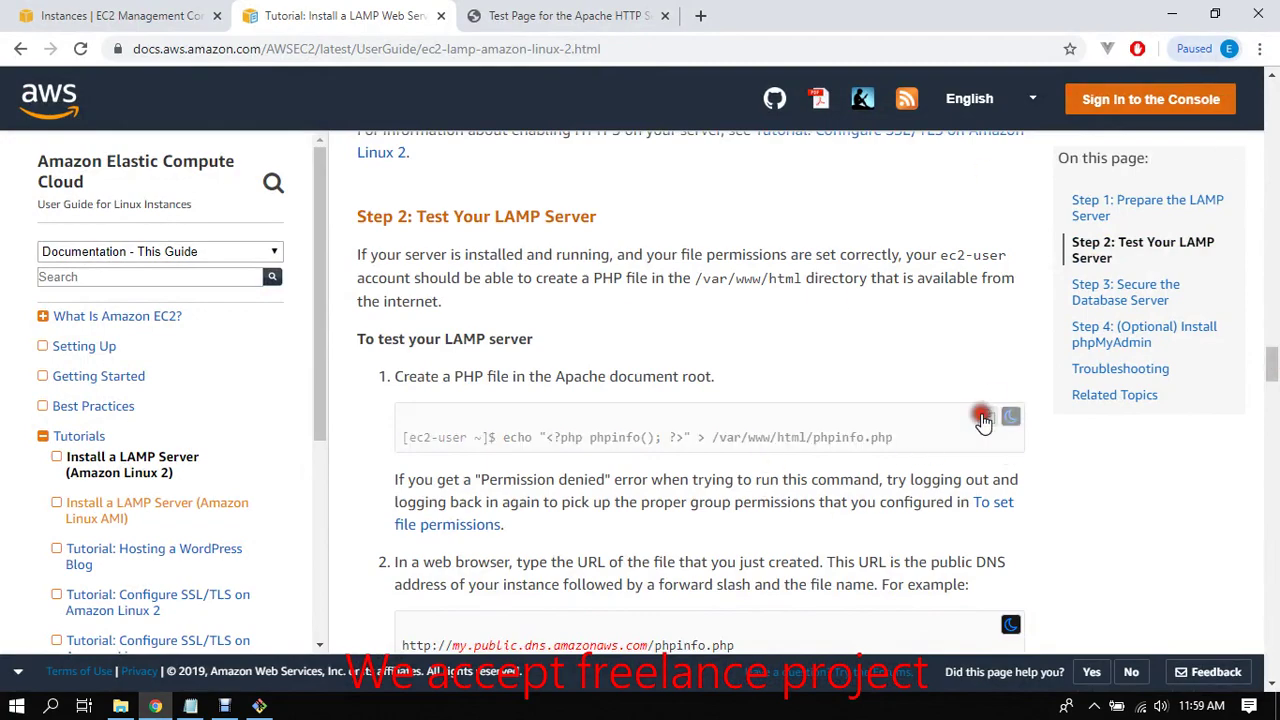
{"action": "left_click", "coordinate": [1172, 14]}
{"action": "right_click", "coordinate": [895, 272]}
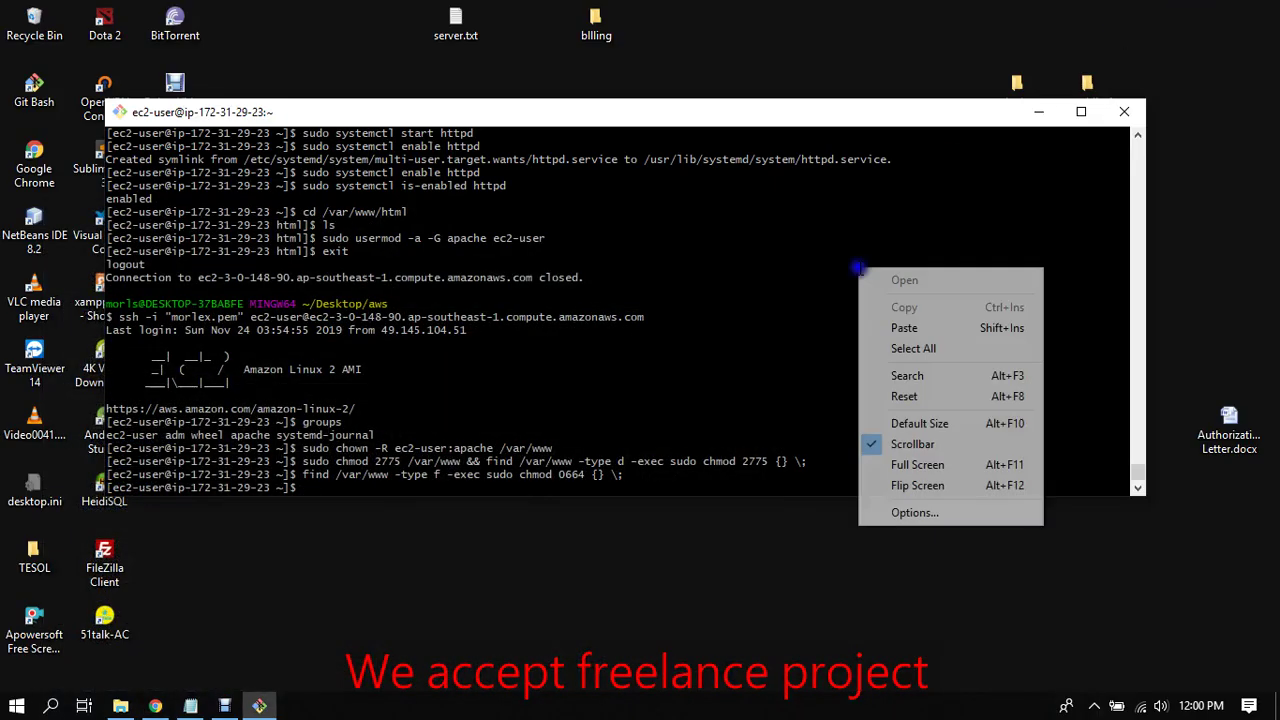
{"action": "left_click", "coordinate": [900, 330]}
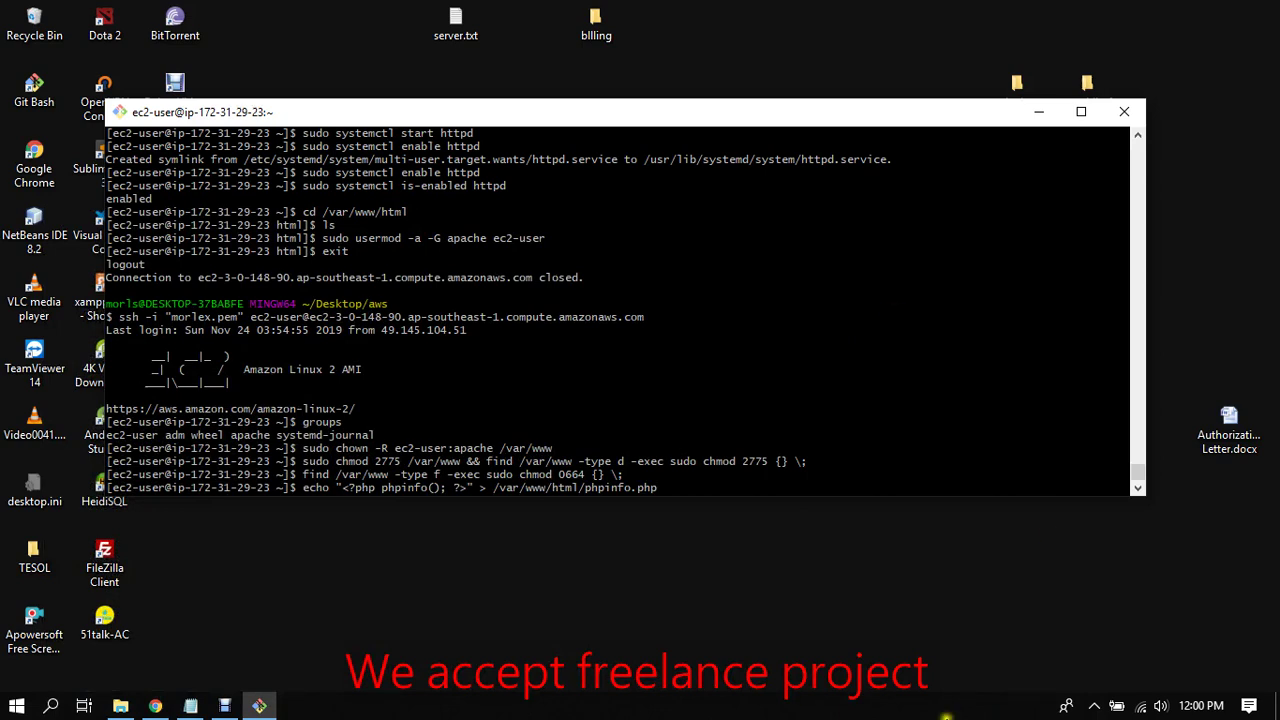
{"action": "left_click_drag", "start_coordinate": [499, 488], "coordinate": [578, 488]}
{"action": "left_click", "coordinate": [708, 488]}
{"action": "left_click_drag", "start_coordinate": [337, 488], "coordinate": [486, 508]}
{"action": "left_click", "coordinate": [679, 490]}
{"action": "key", "text": "Return"}
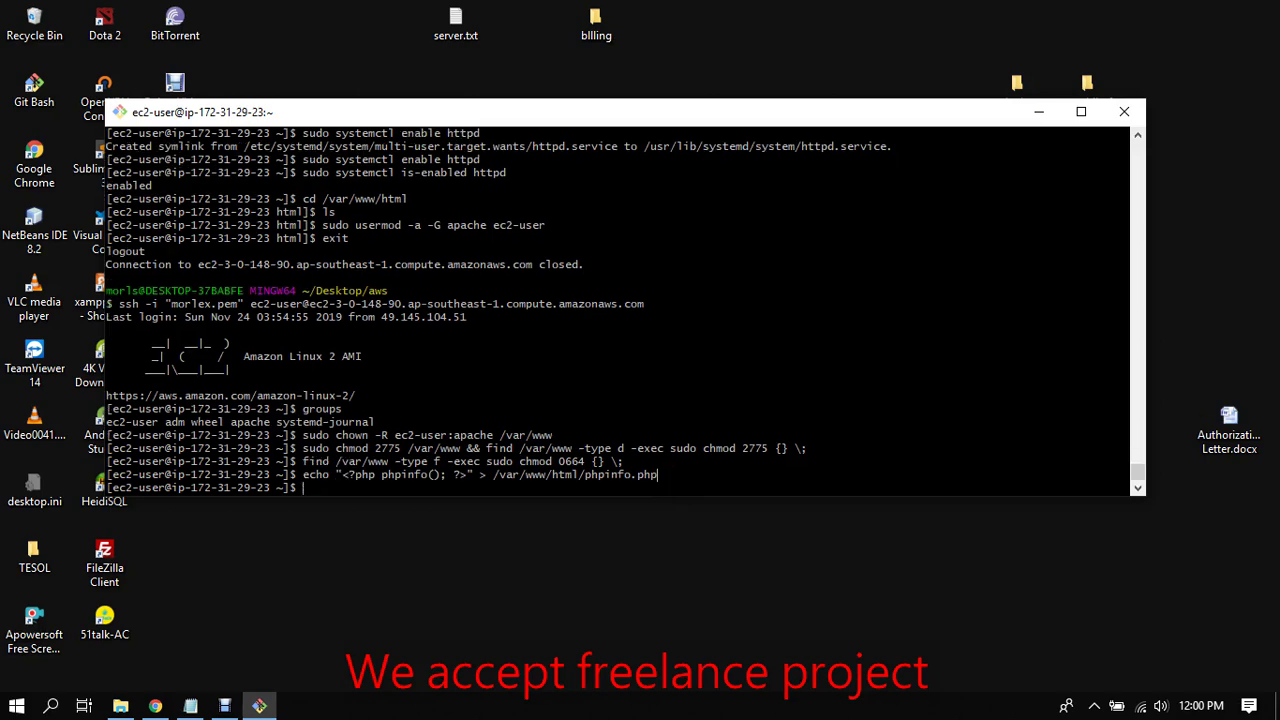
Step: Open 3.0.148.90/phpinfo.php in the browser in place of the Apache test page
{"action": "left_click", "coordinate": [155, 706]}
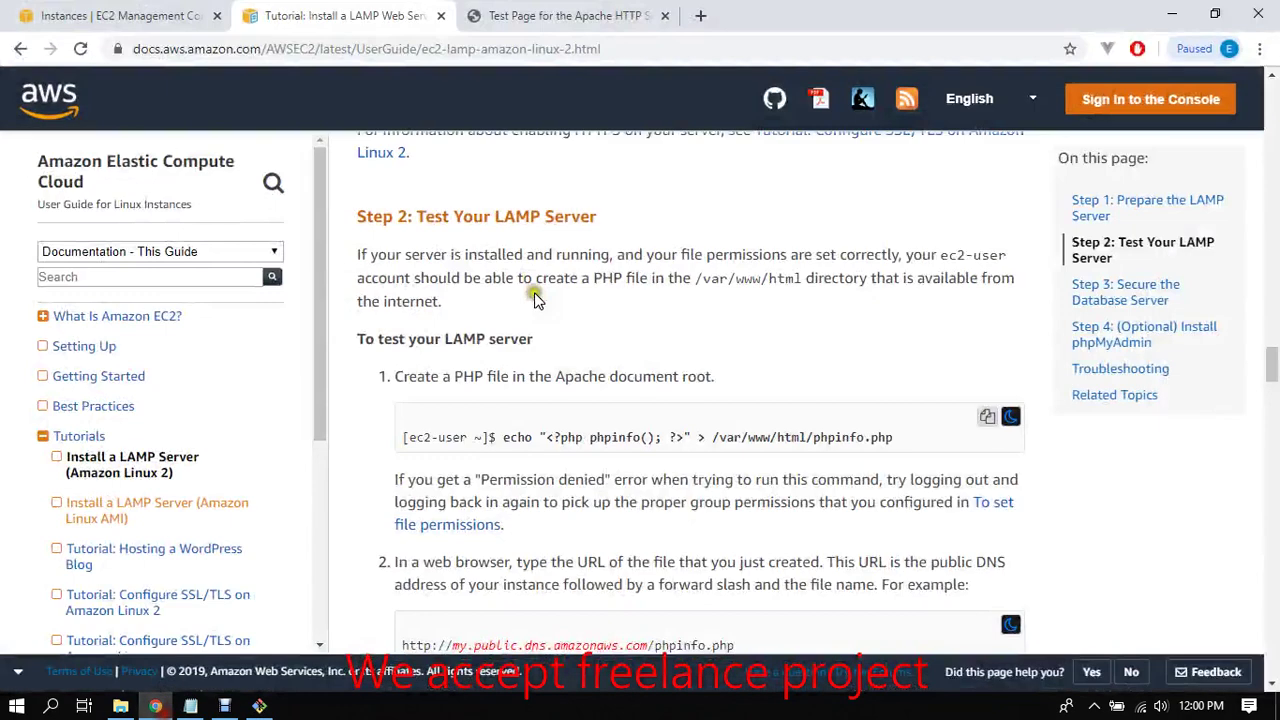
{"action": "left_click", "coordinate": [572, 15]}
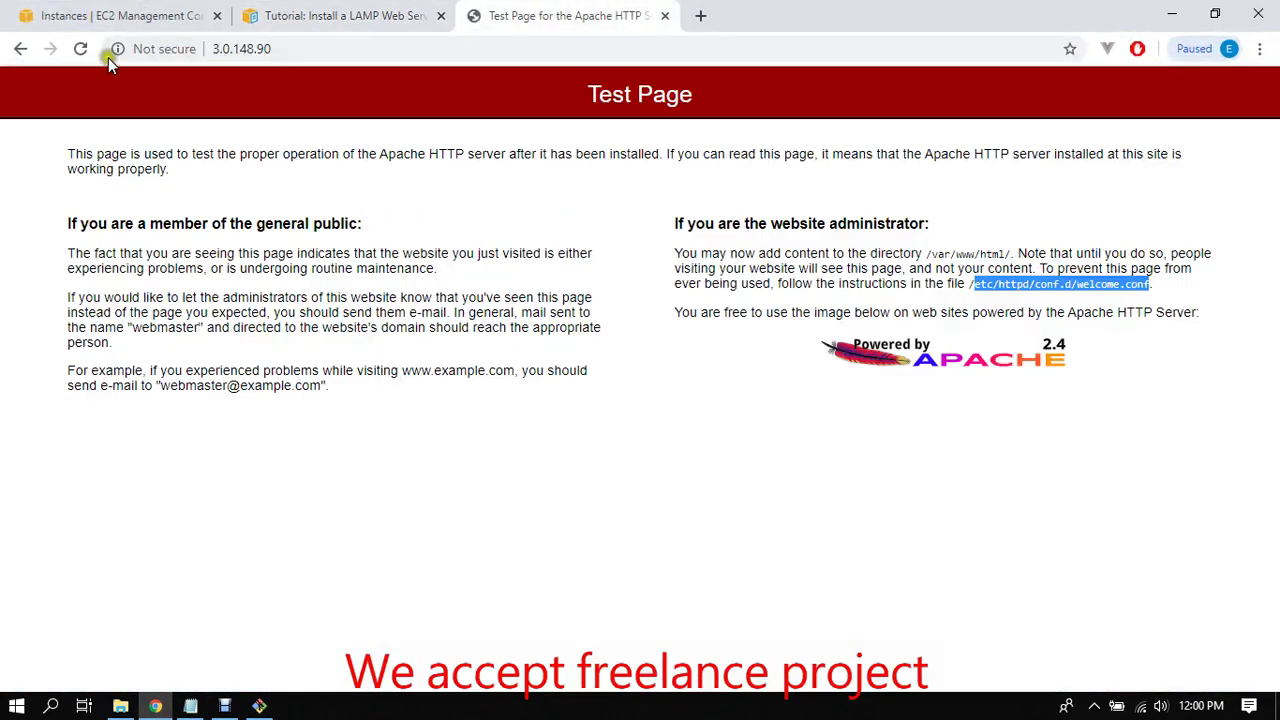
{"action": "left_click", "coordinate": [310, 48]}
{"action": "type", "text": "/"}
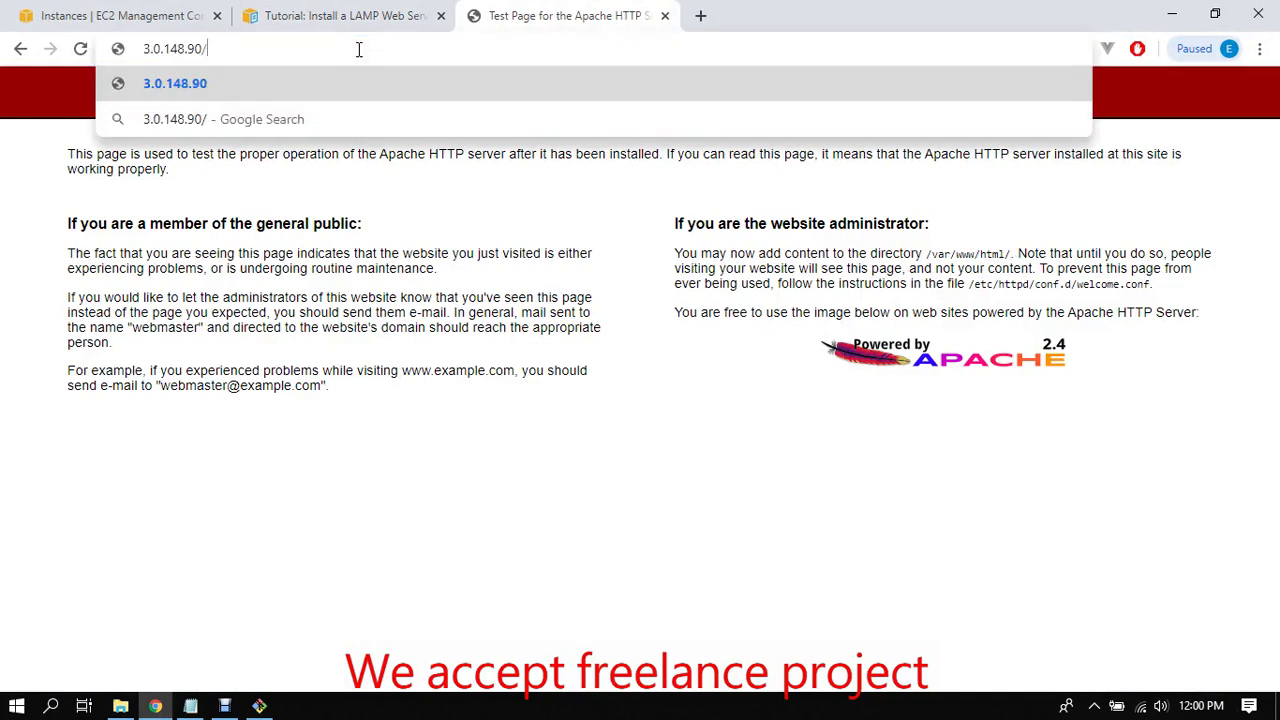
{"action": "type", "text": "phpinfo.php"}
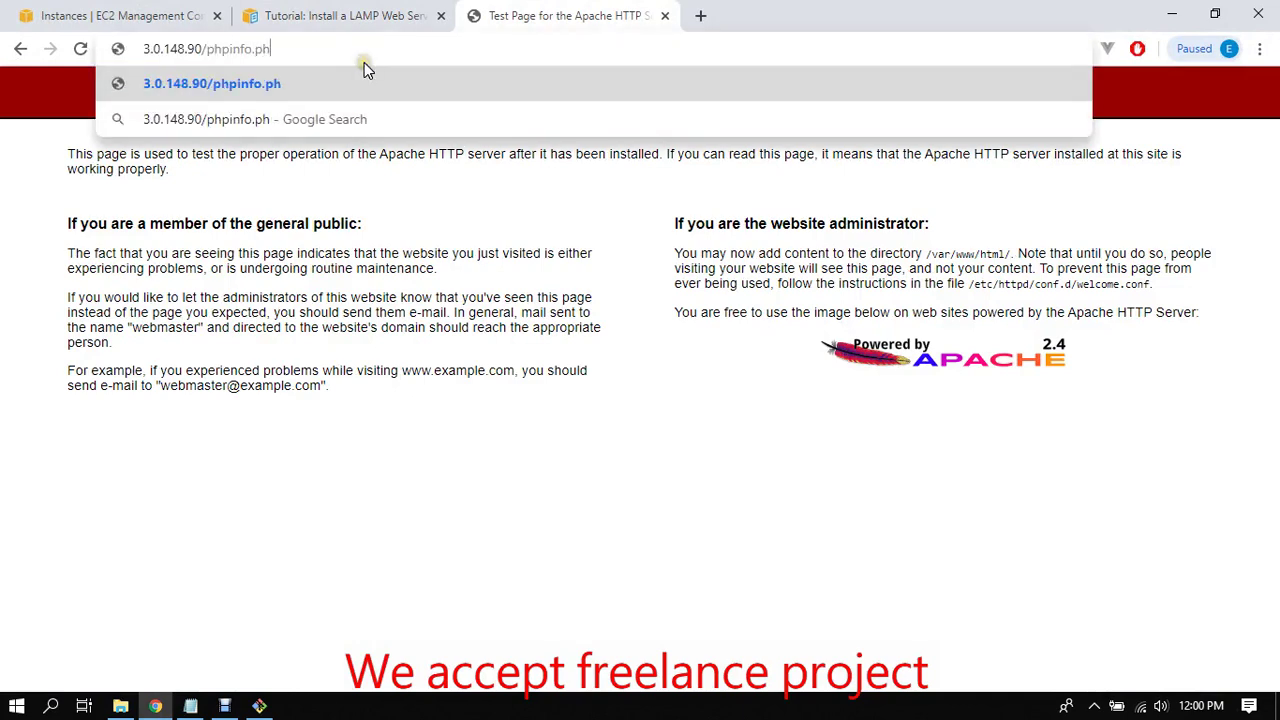
{"action": "key", "text": "Return"}
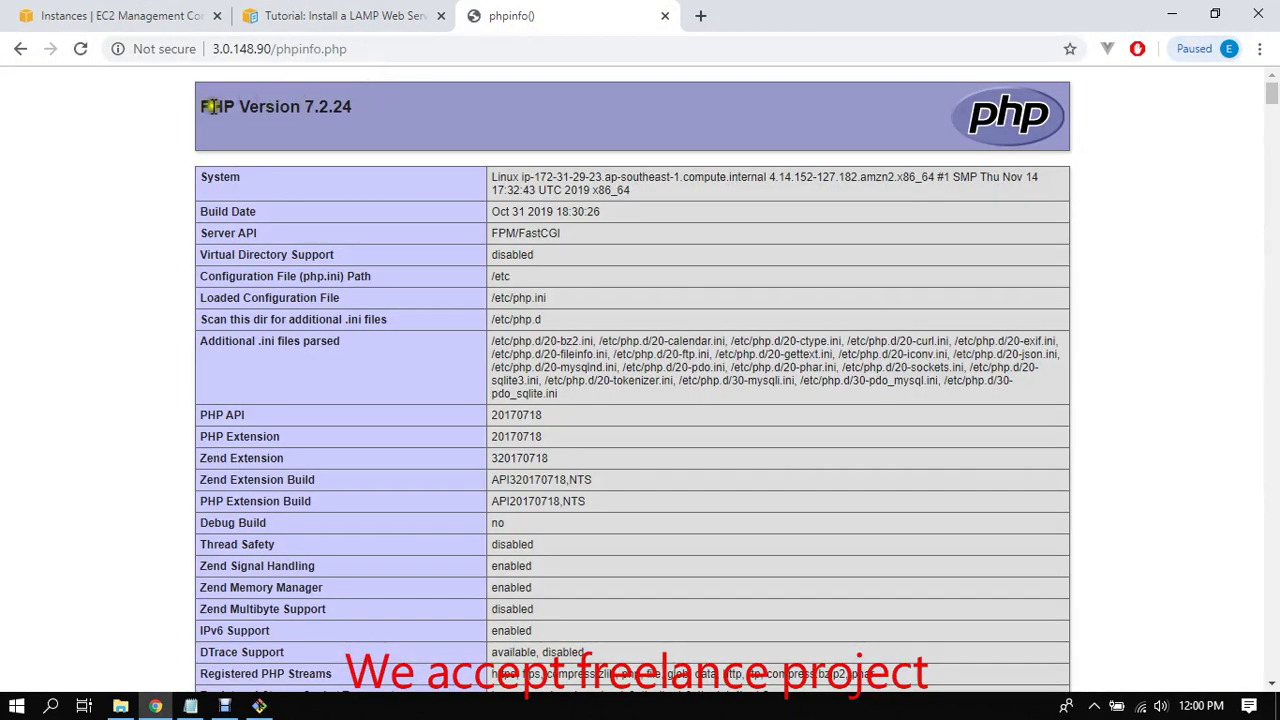
Step: Compare the PHP version on the phpinfo page with the tutorial's PHP package installation command
{"action": "left_click_drag", "start_coordinate": [201, 106], "coordinate": [491, 120]}
{"action": "left_click", "coordinate": [345, 15]}
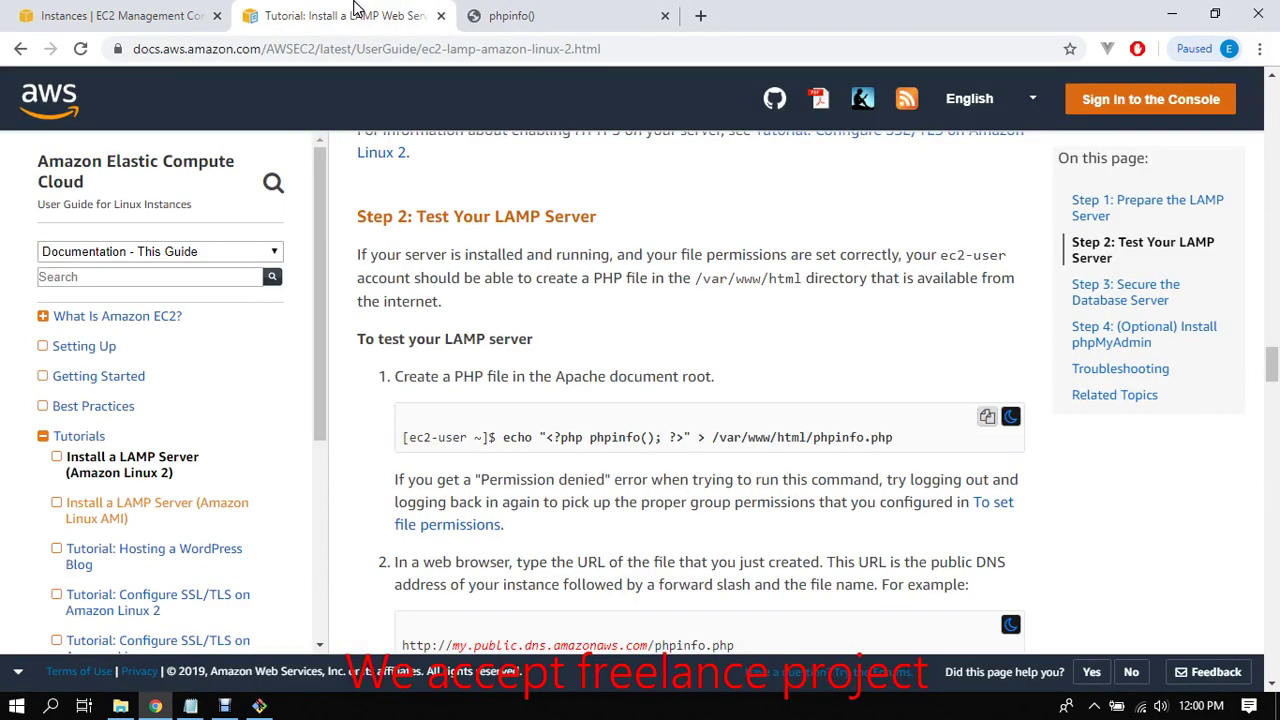
{"action": "left_click_drag", "start_coordinate": [1262, 366], "coordinate": [1272, 170]}
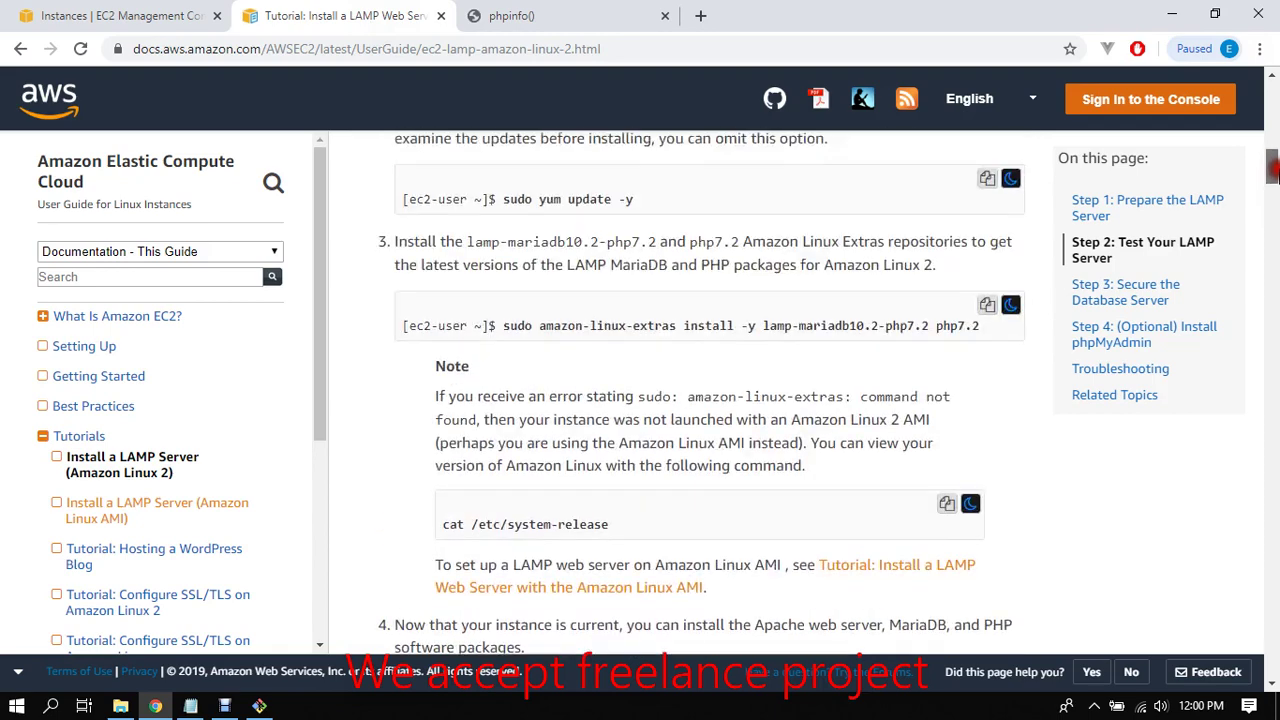
{"action": "left_click", "coordinate": [498, 17]}
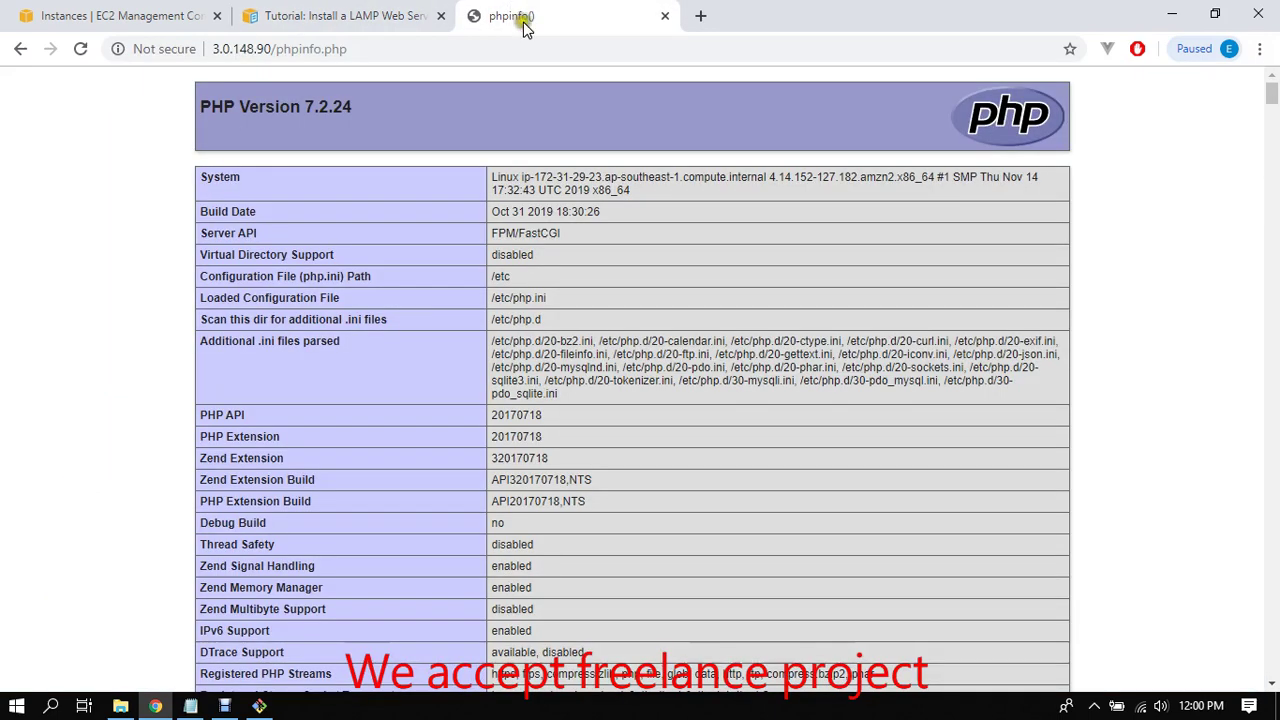
Step: Return to the SSH terminal, change to /var/www/html and list its files with ls
{"action": "left_click", "coordinate": [155, 706]}
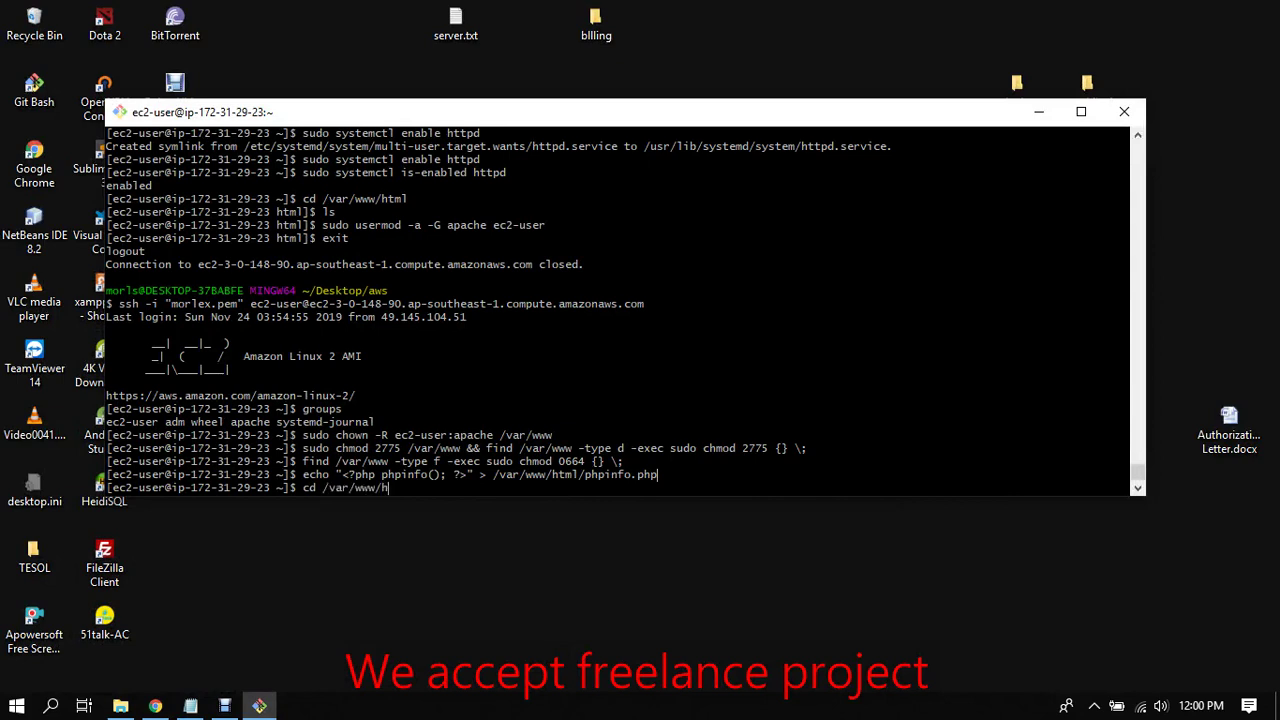
{"action": "key", "text": "Return"}
{"action": "type", "text": "ls"}
{"action": "key", "text": "Return"}
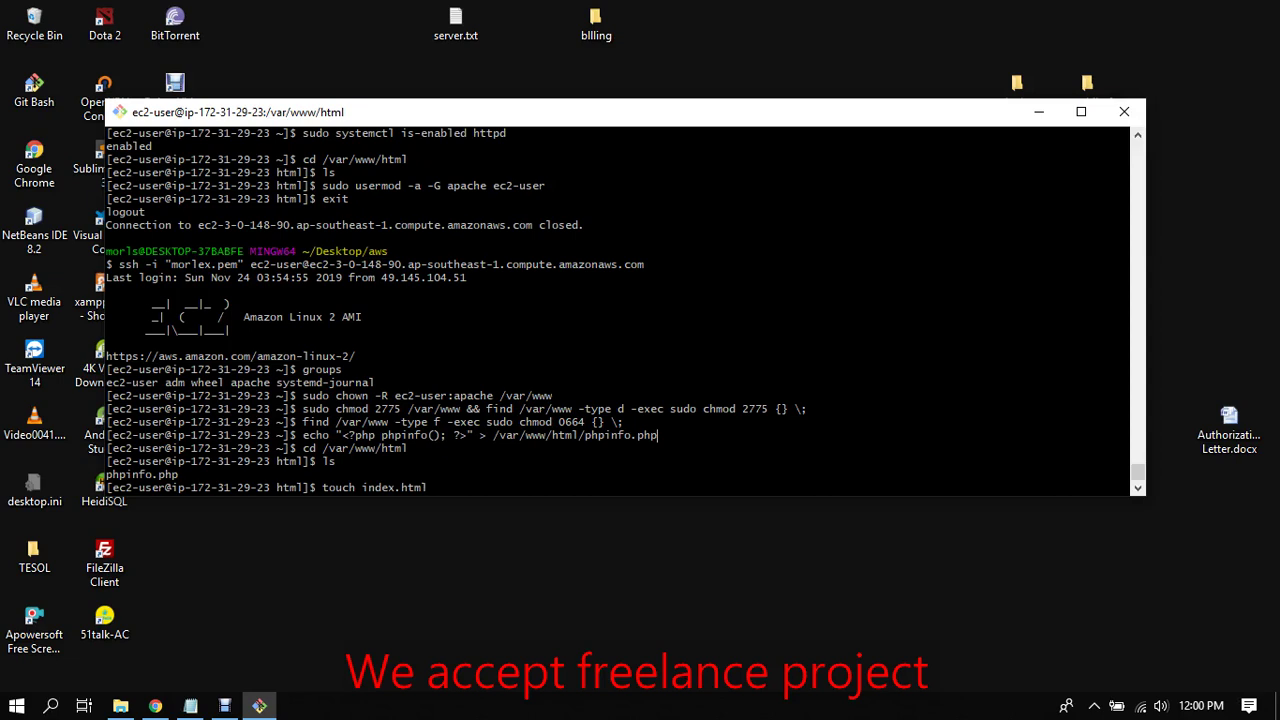
Step: Create an empty index.html with touch and check it using sudo index.html and ls
{"action": "key", "text": "Return"}
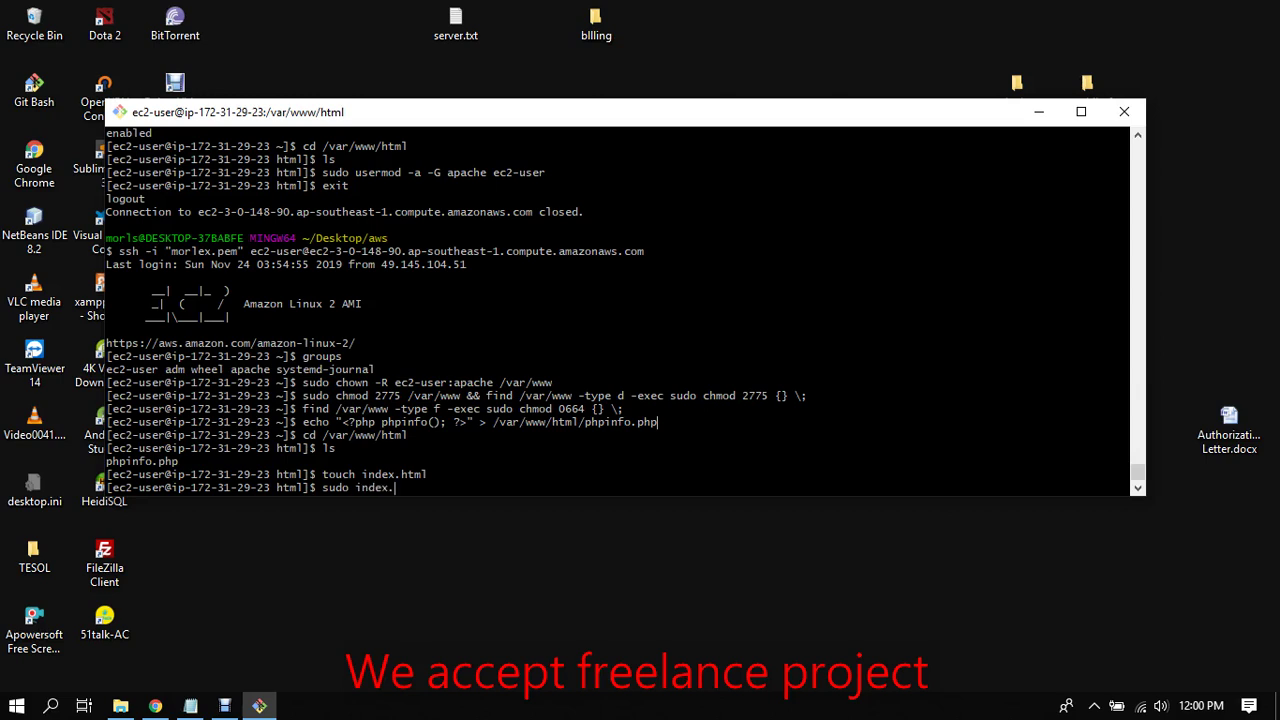
{"action": "key", "text": "Return"}
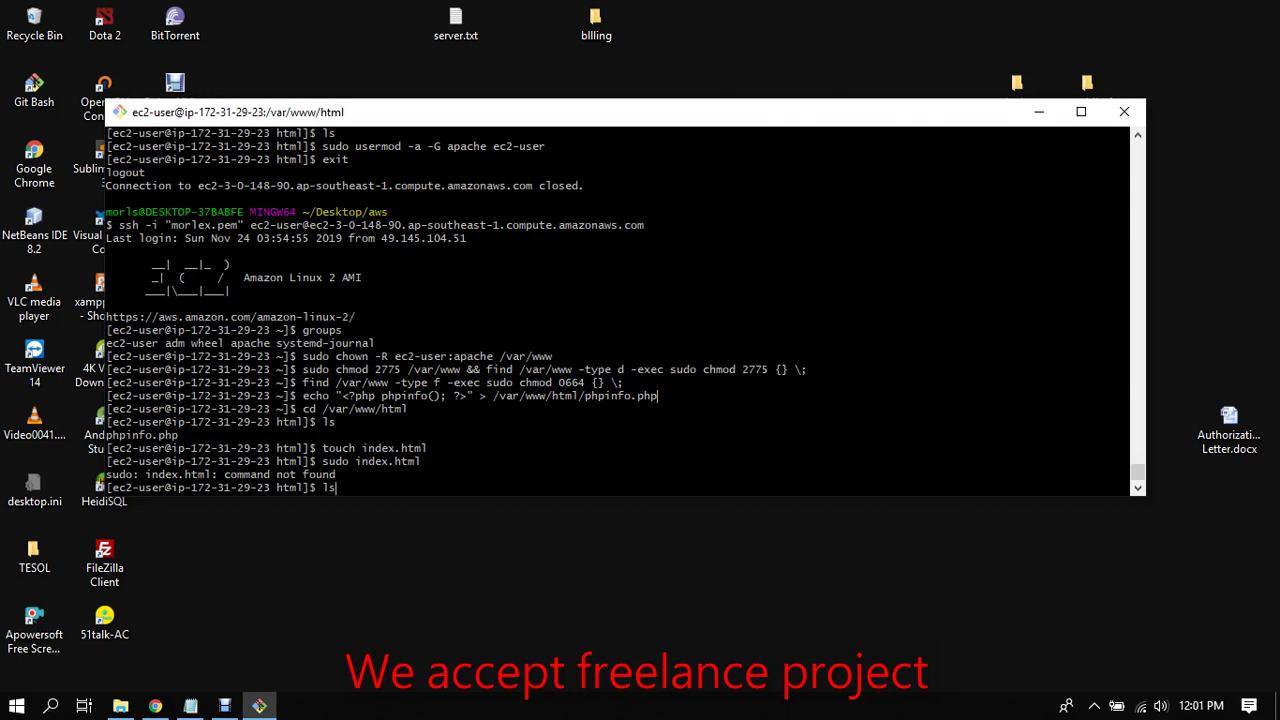
{"action": "type", "text": "ls"}
{"action": "key", "text": "Return"}
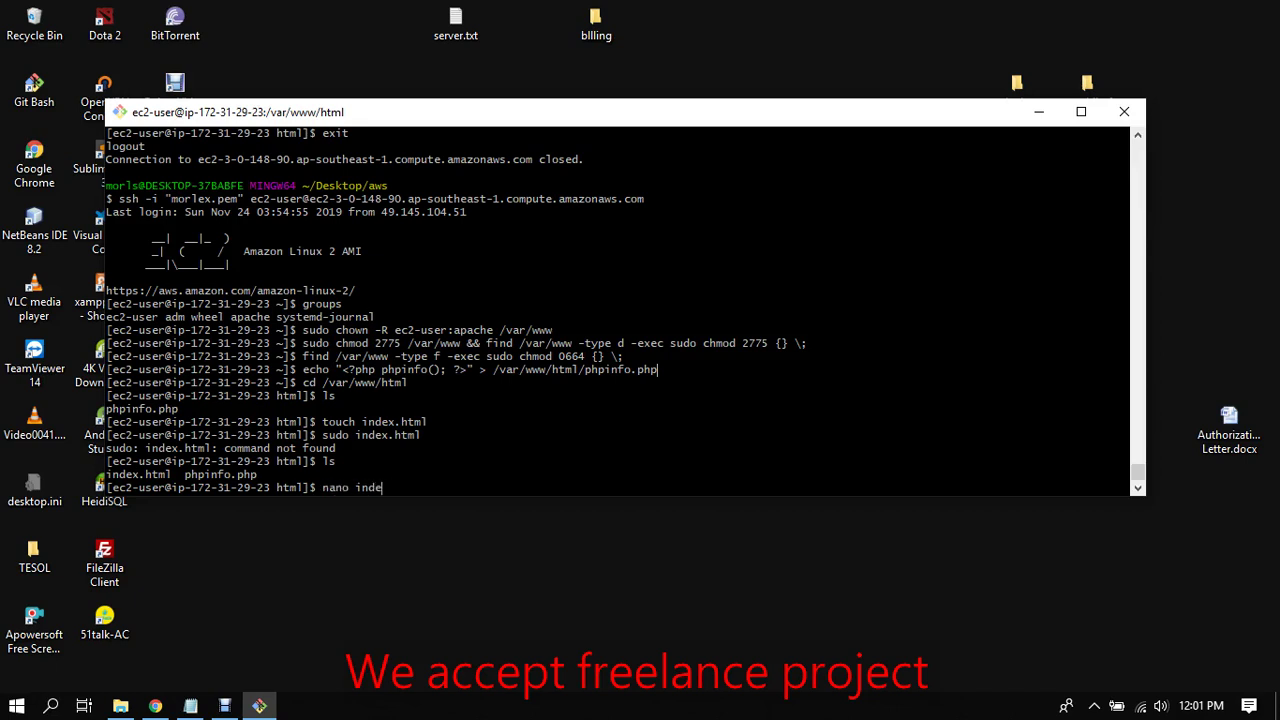
Step: Edit index.html in nano, enter a hello line naming the programmer and ending "which acceprs remote project !!", and save it
{"action": "key", "text": "Return"}
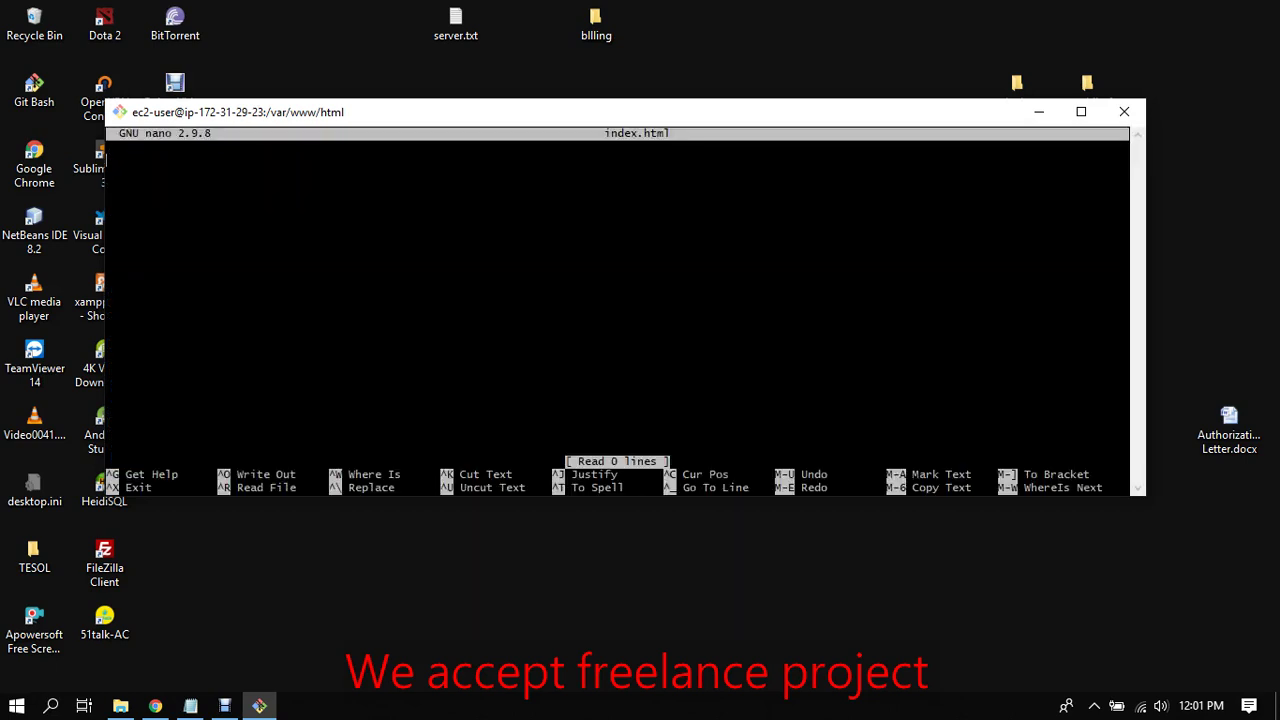
{"action": "type", "text": "Hello Morley"}
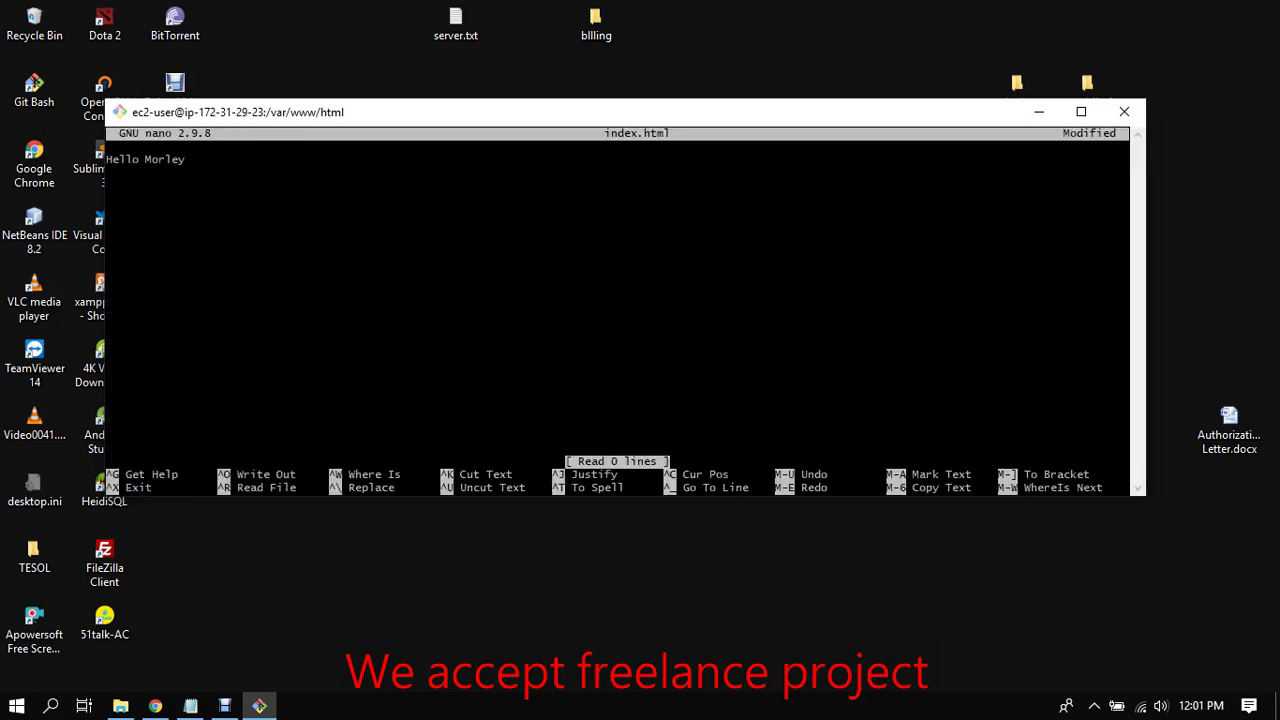
{"action": "type", "text": " the programmer. which acceprs remote project !!"}
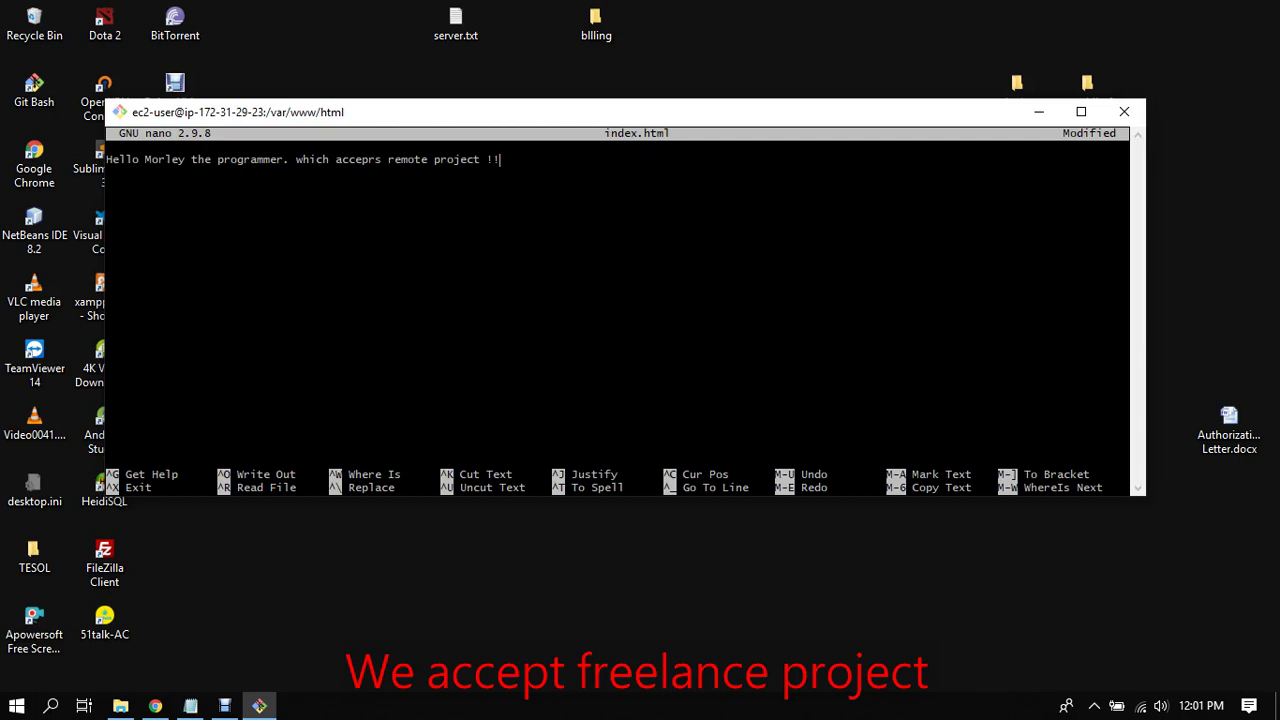
{"action": "key", "text": "ctrl+x"}
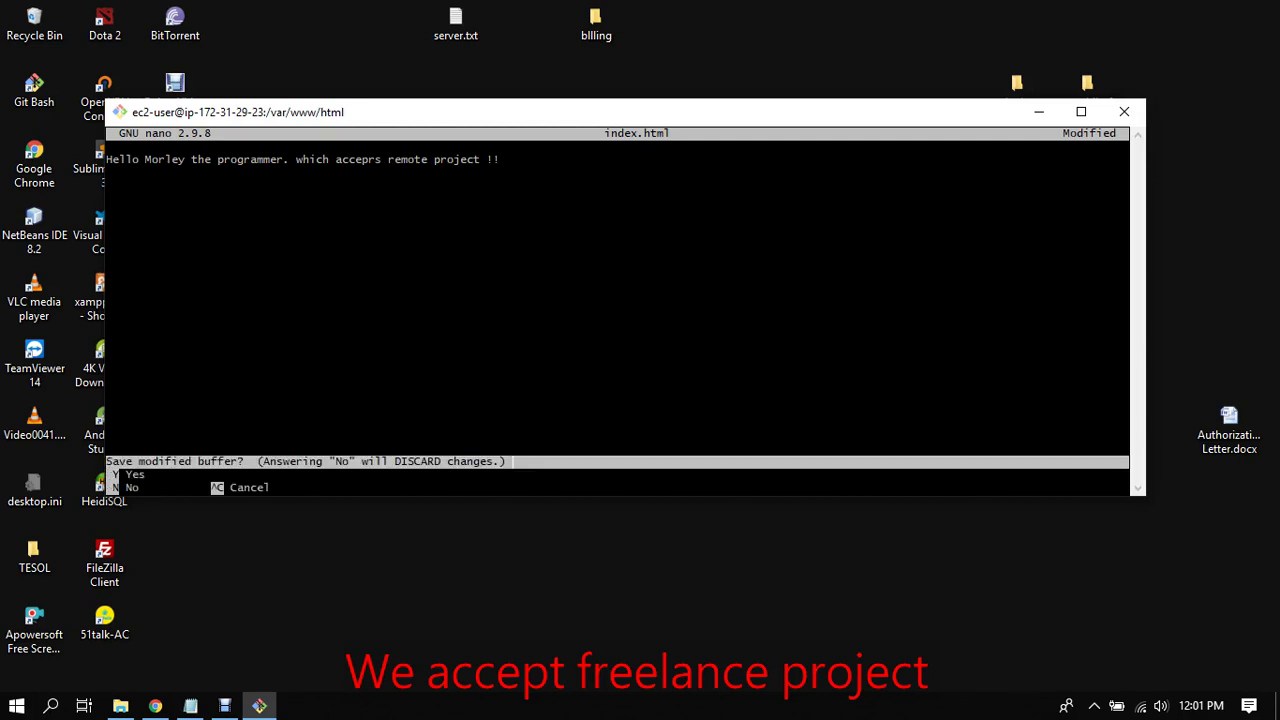
{"action": "key", "text": "y"}
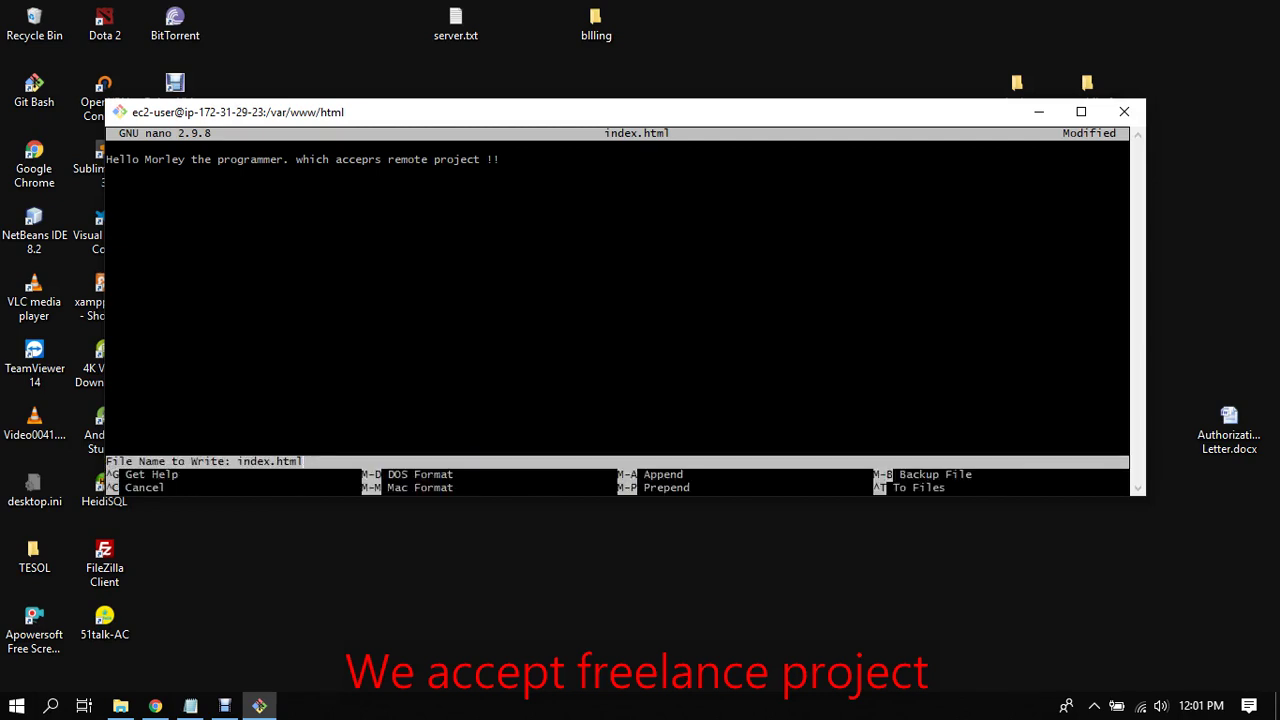
{"action": "key", "text": "Return"}
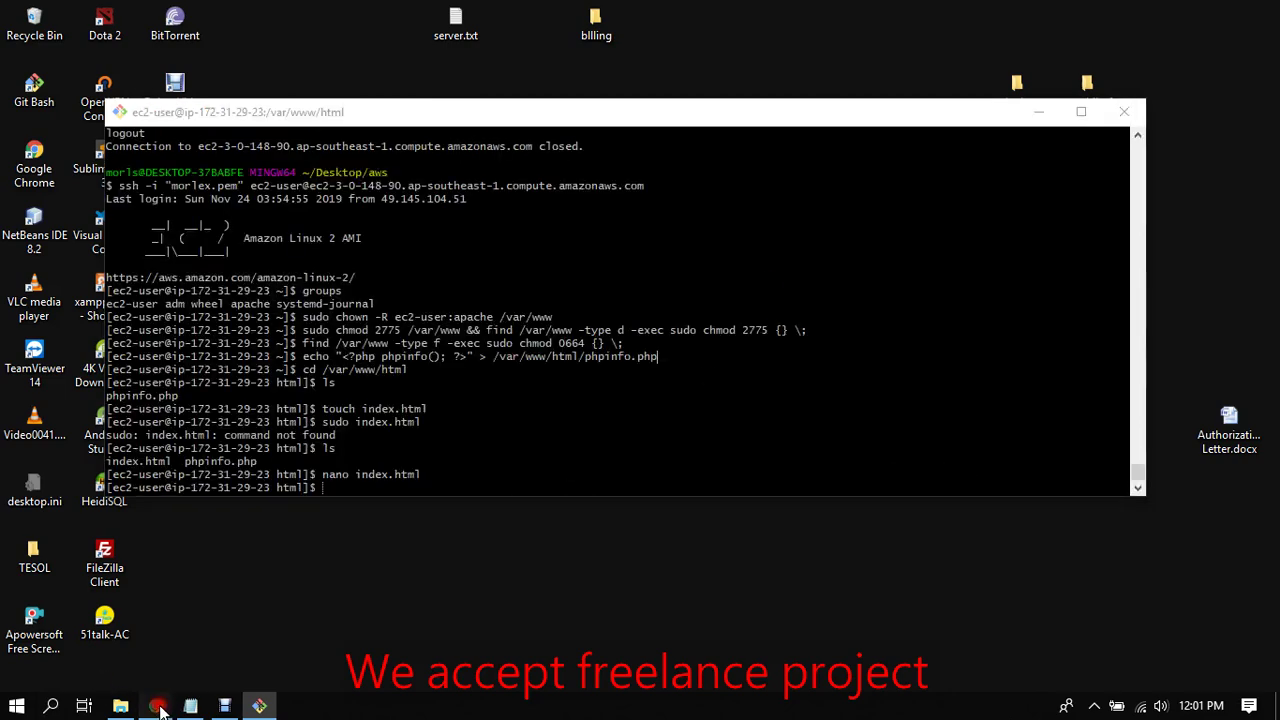
Step: Load the site root 3.0.148.90 in the browser and check the text of the new index page
{"action": "left_click", "coordinate": [155, 706]}
{"action": "left_click_drag", "start_coordinate": [278, 48], "coordinate": [366, 48]}
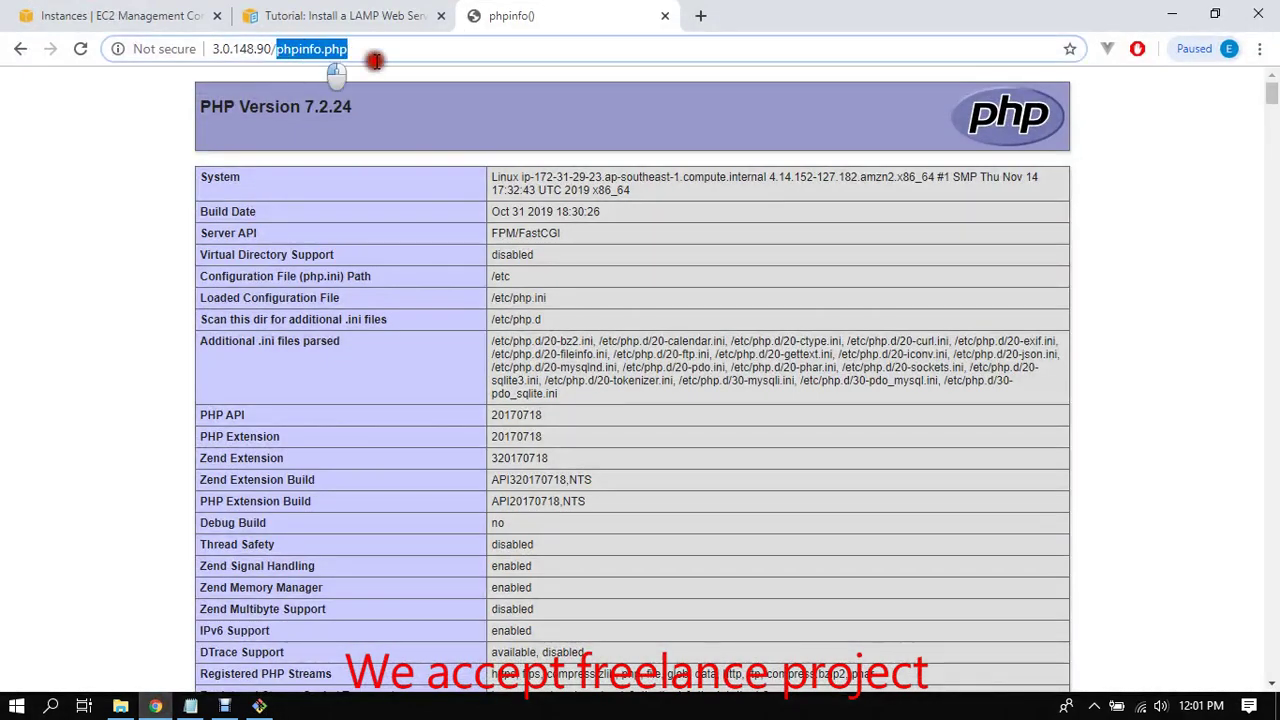
{"action": "key", "text": "BackSpace"}
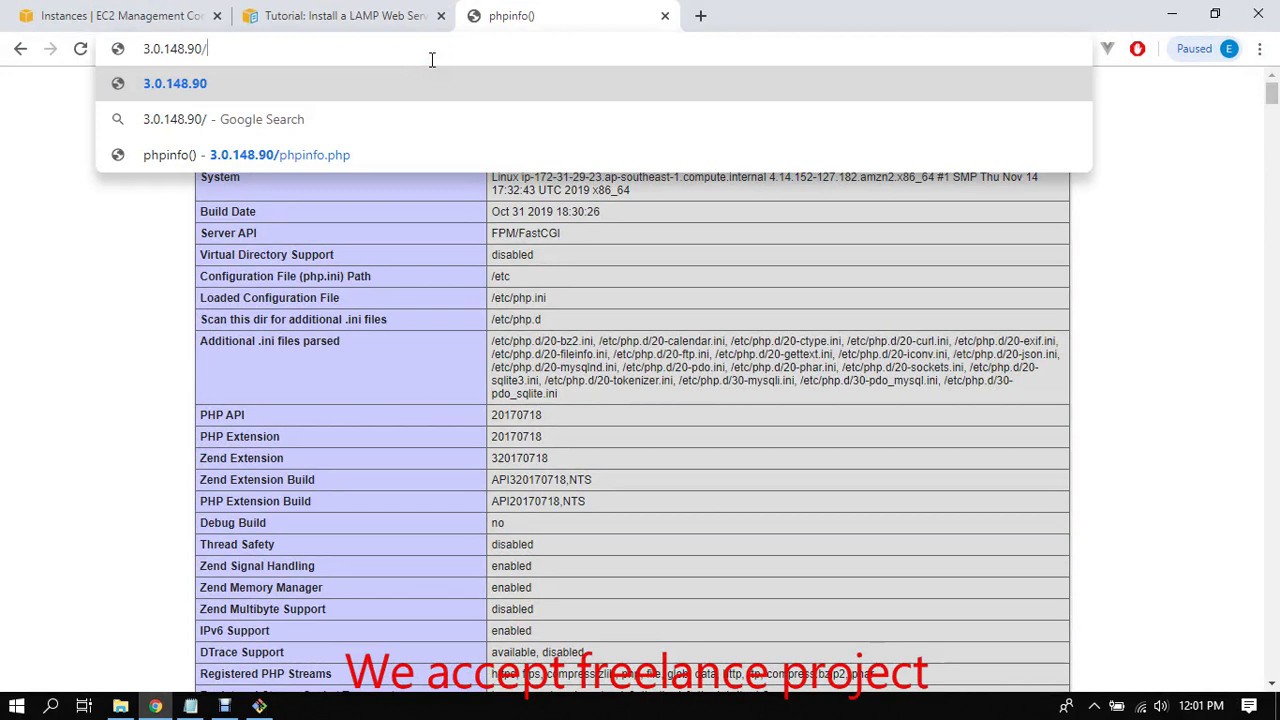
{"action": "key", "text": "Return"}
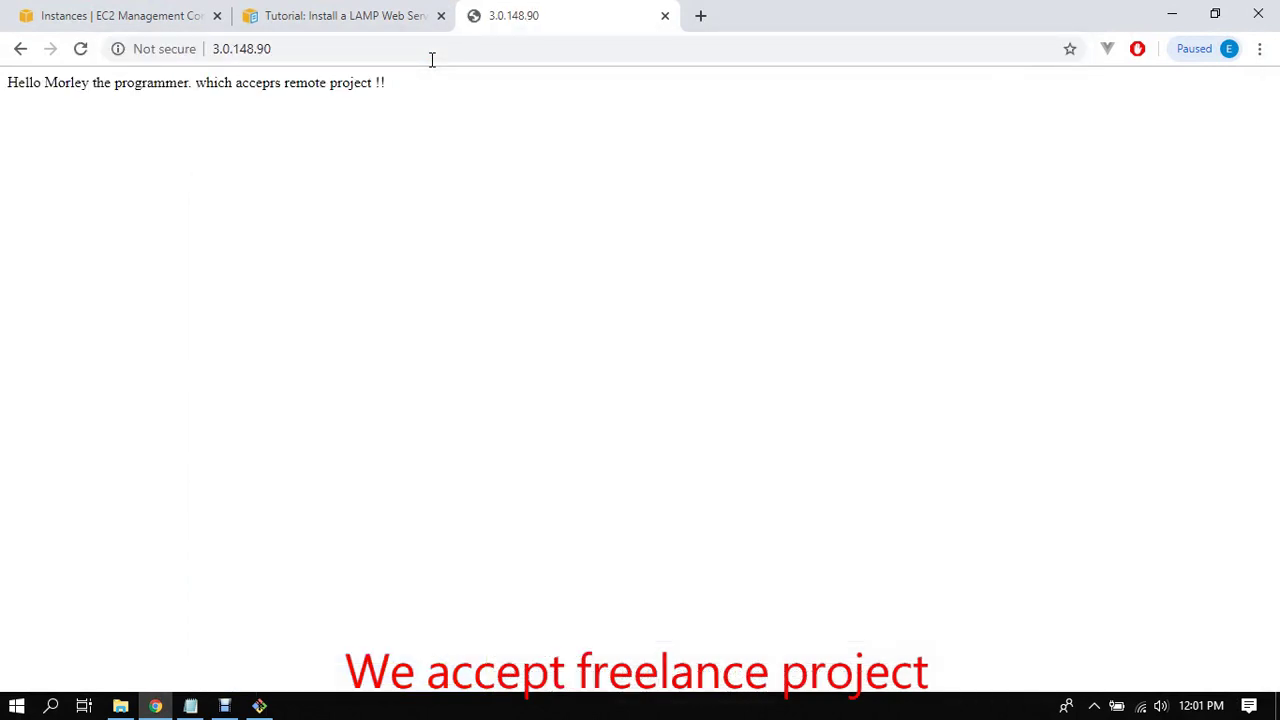
{"action": "left_click_drag", "start_coordinate": [24, 83], "coordinate": [272, 79]}
{"action": "left_click", "coordinate": [285, 84]}
{"action": "left_click", "coordinate": [269, 82]}
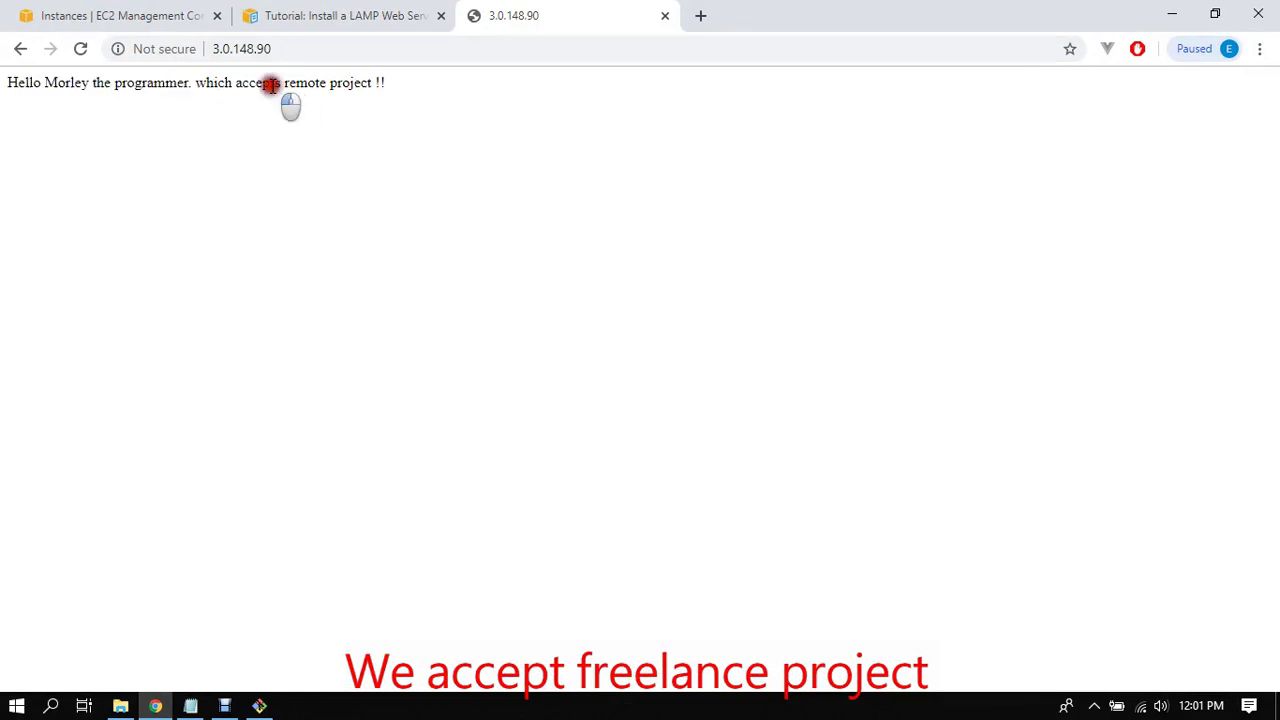
{"action": "left_click", "coordinate": [348, 90]}
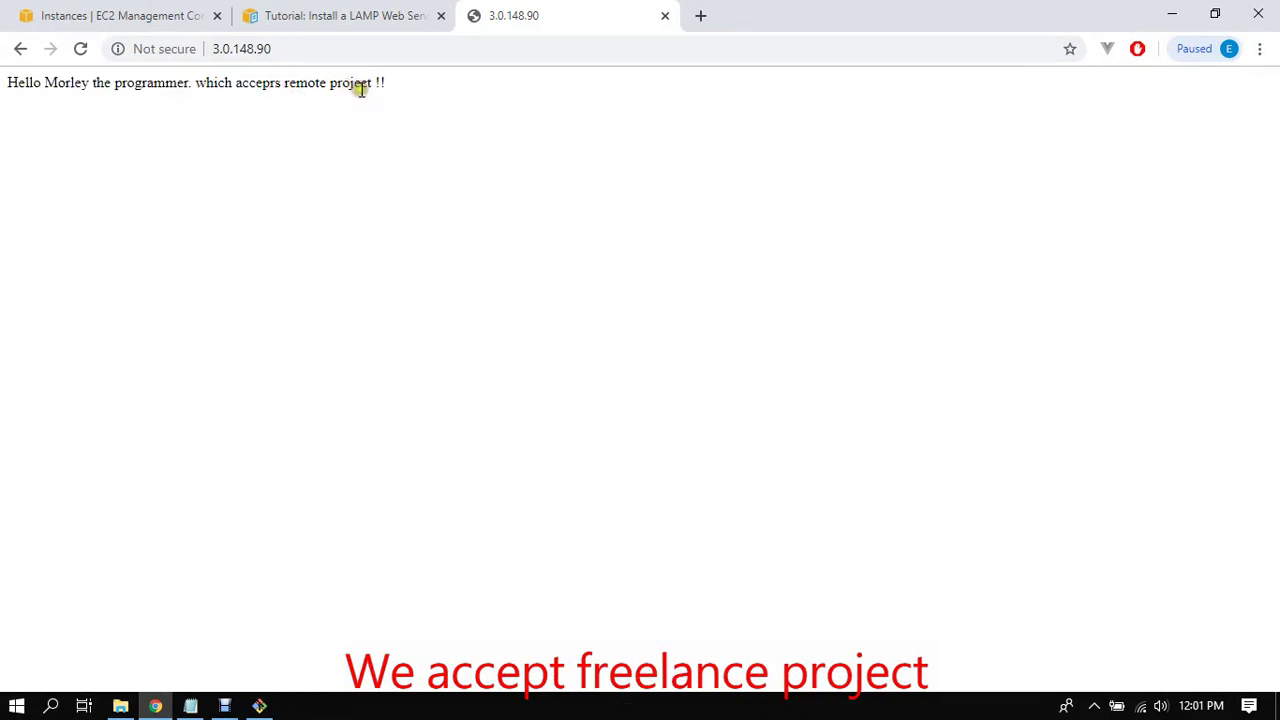